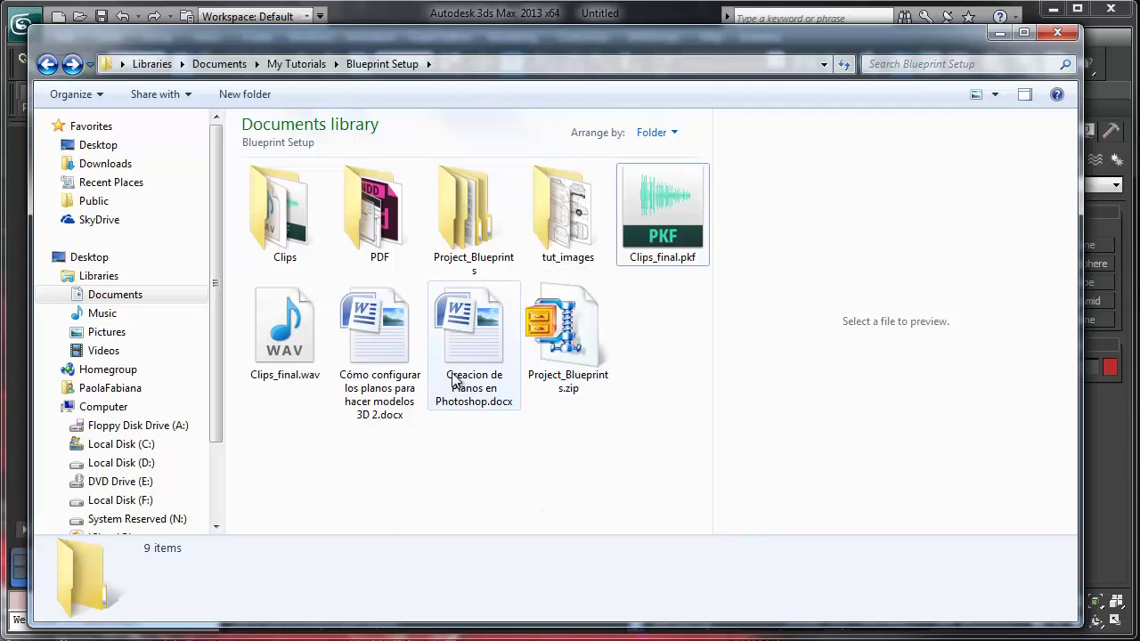
Open the Project_Blueprints folder and look through the car images in its plane_setup subfolder
double_click(478, 223)
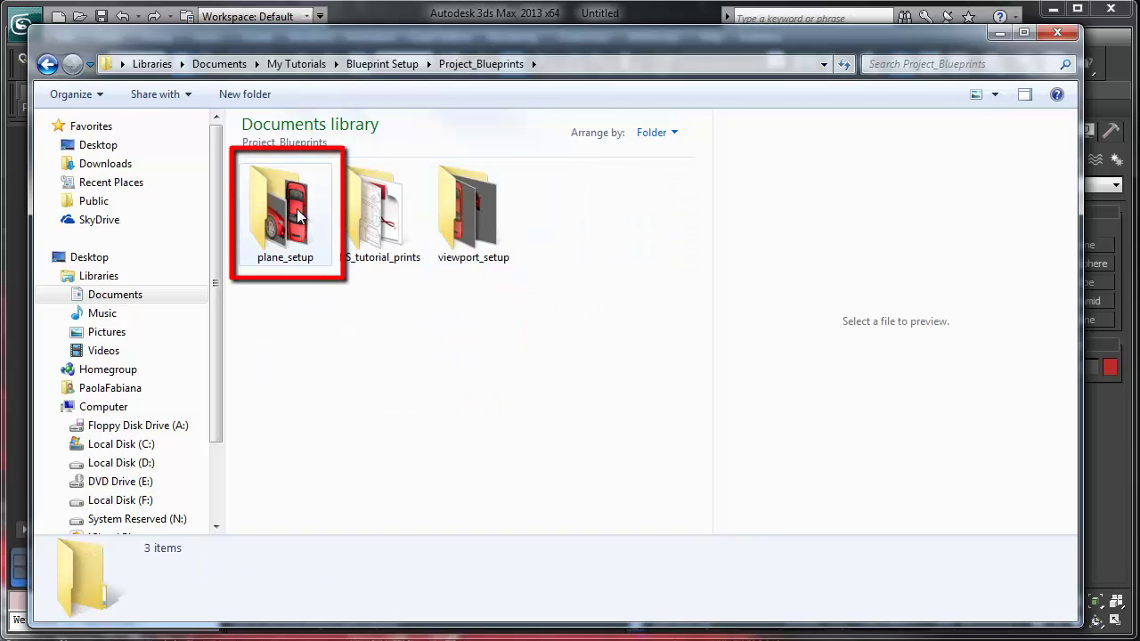
click(287, 233)
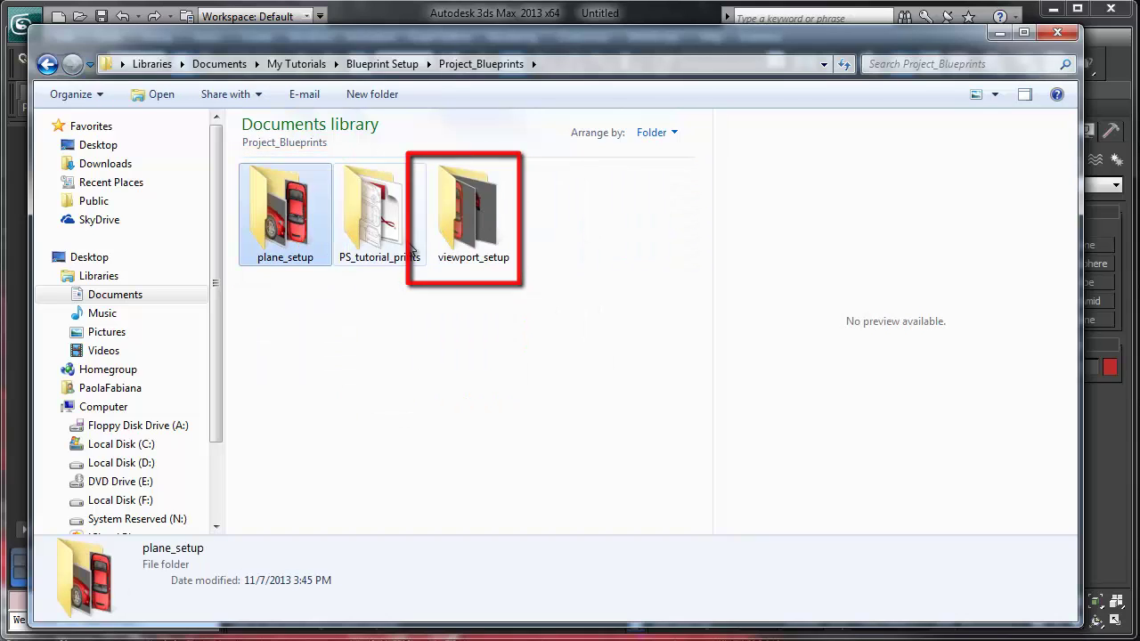
click(485, 206)
double_click(290, 233)
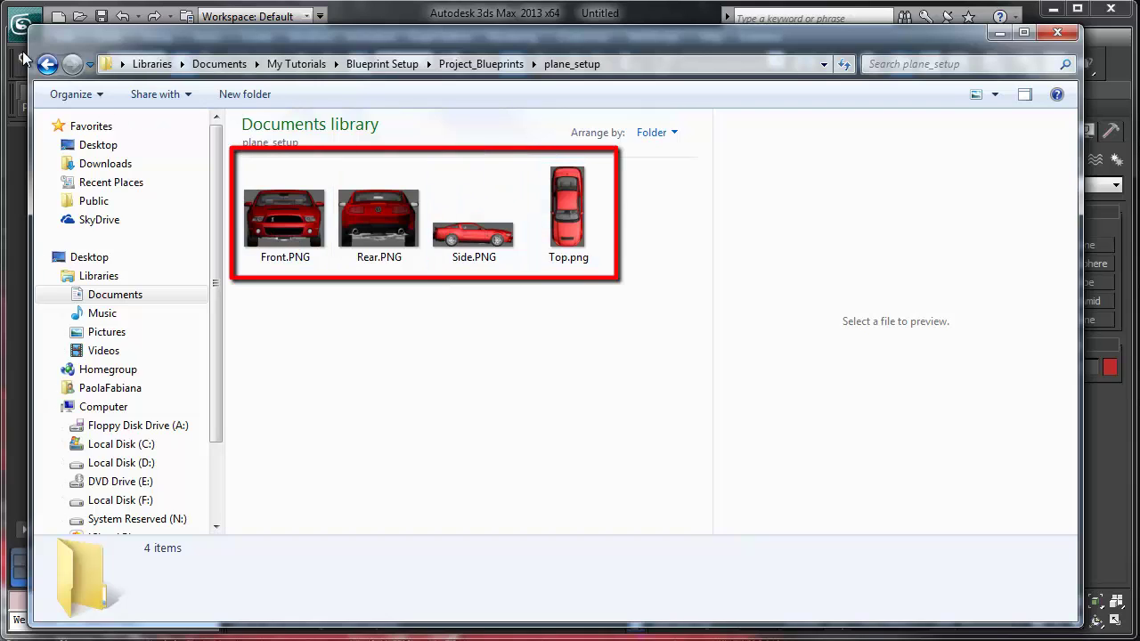
click(47, 64)
Look through the front, rear, side and top images in the viewport_setup folder
click(447, 203)
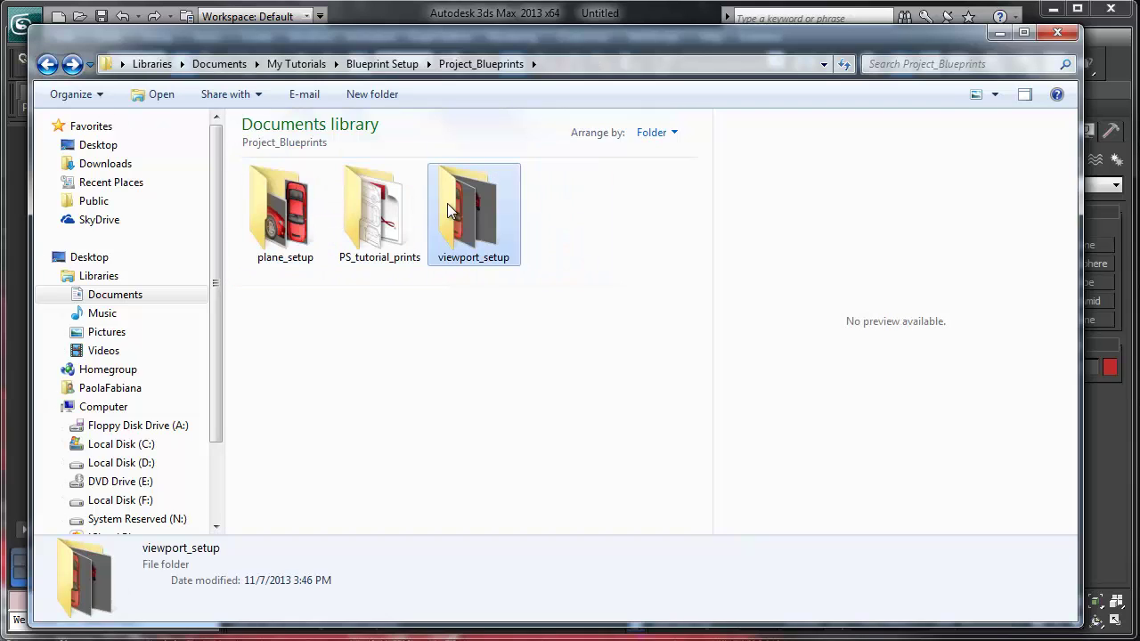
double_click(448, 205)
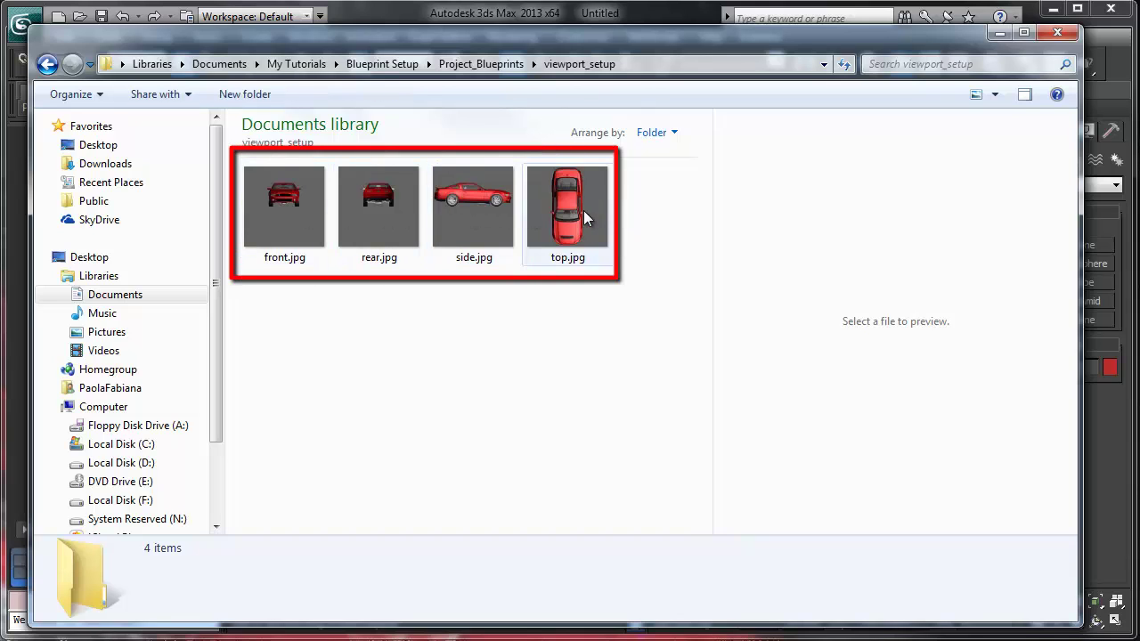
click(47, 64)
Preview the pages of blueprint_tut.pdf in the PS_tutorial_prints folder, and close the file window
double_click(371, 210)
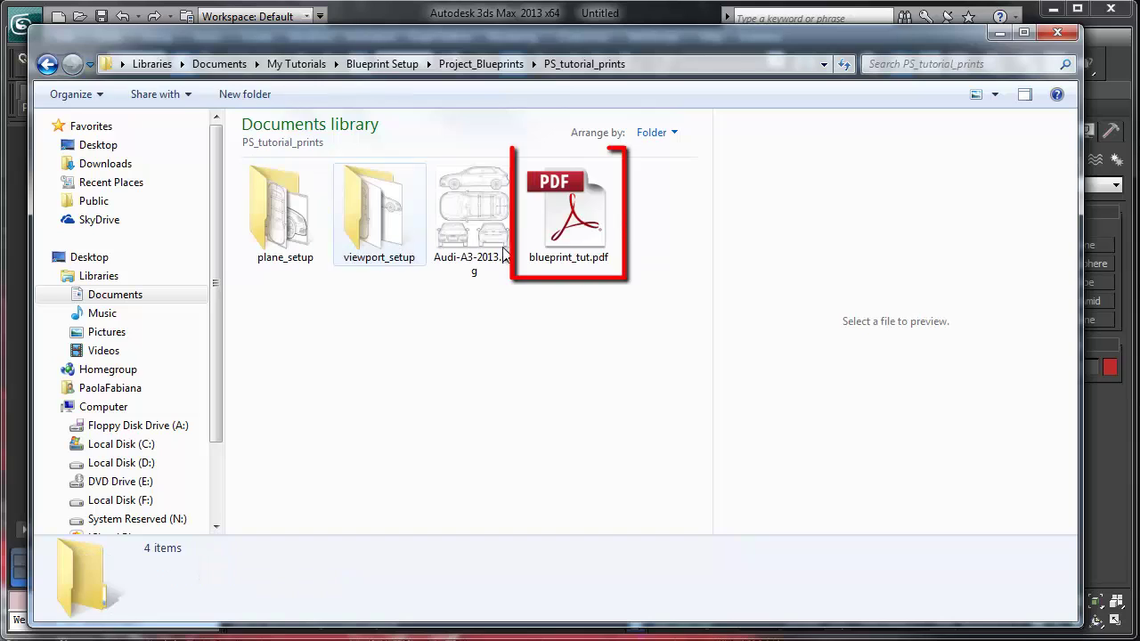
click(575, 218)
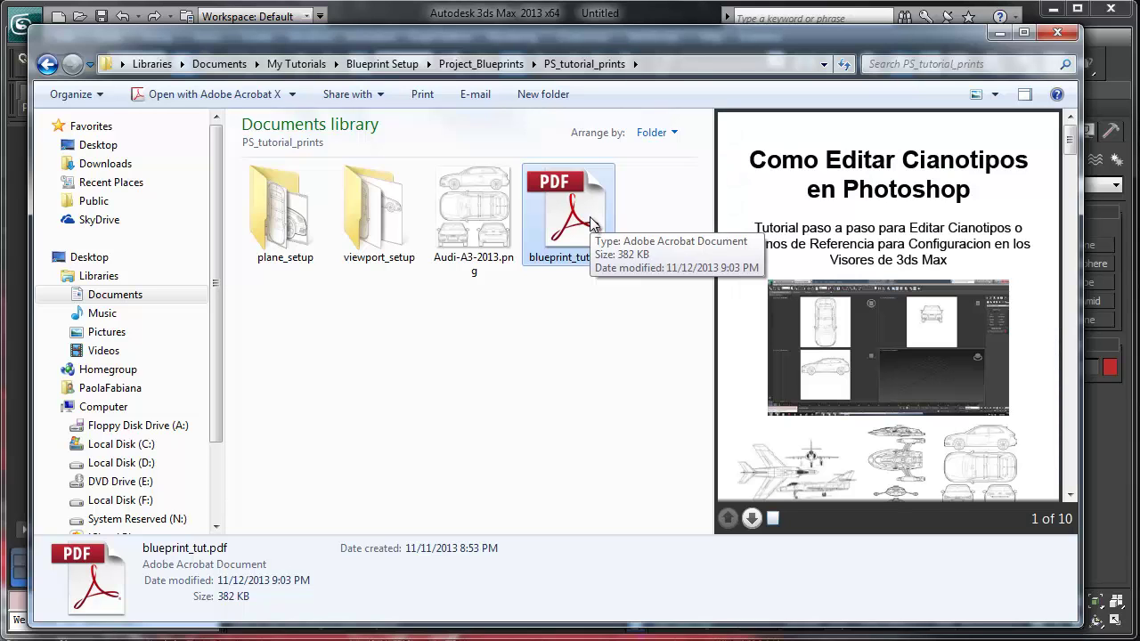
drag(1070, 140, 1078, 207)
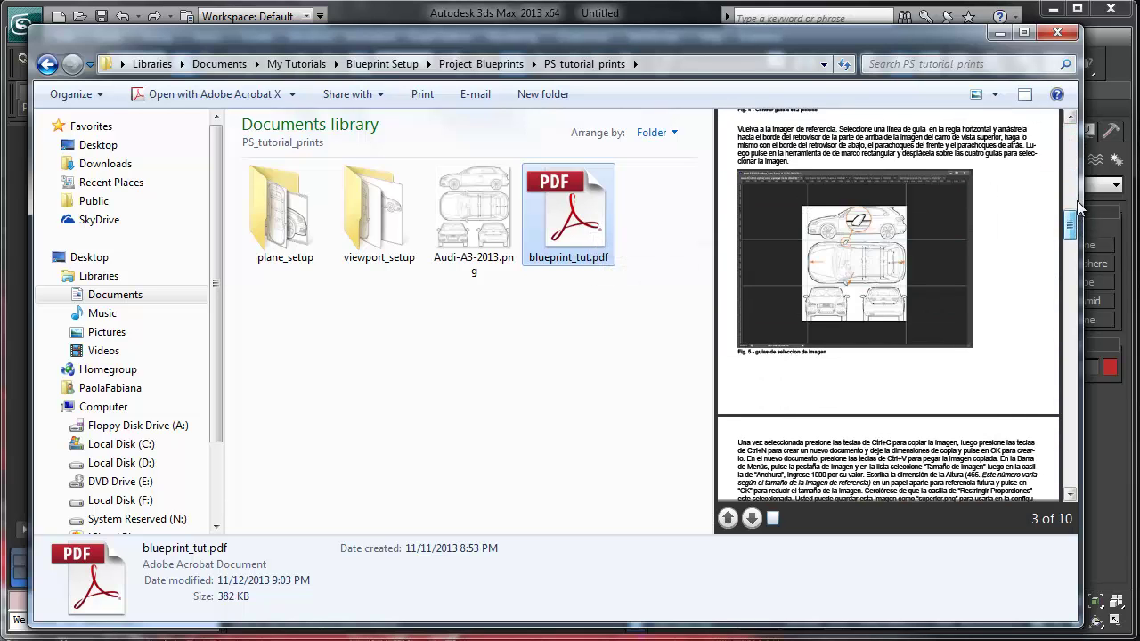
click(1058, 32)
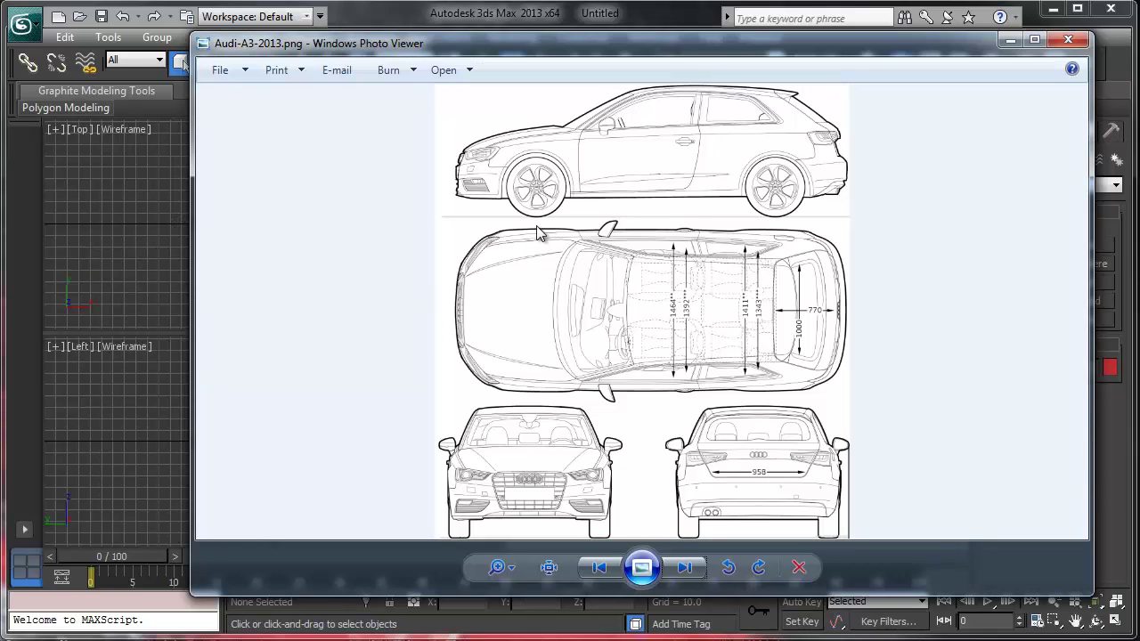
Browse the sample blueprint images from Audi-A3-2013.png through Mercedes-Benz S-Class 2010.jpg, and minimize the image viewer
click(686, 568)
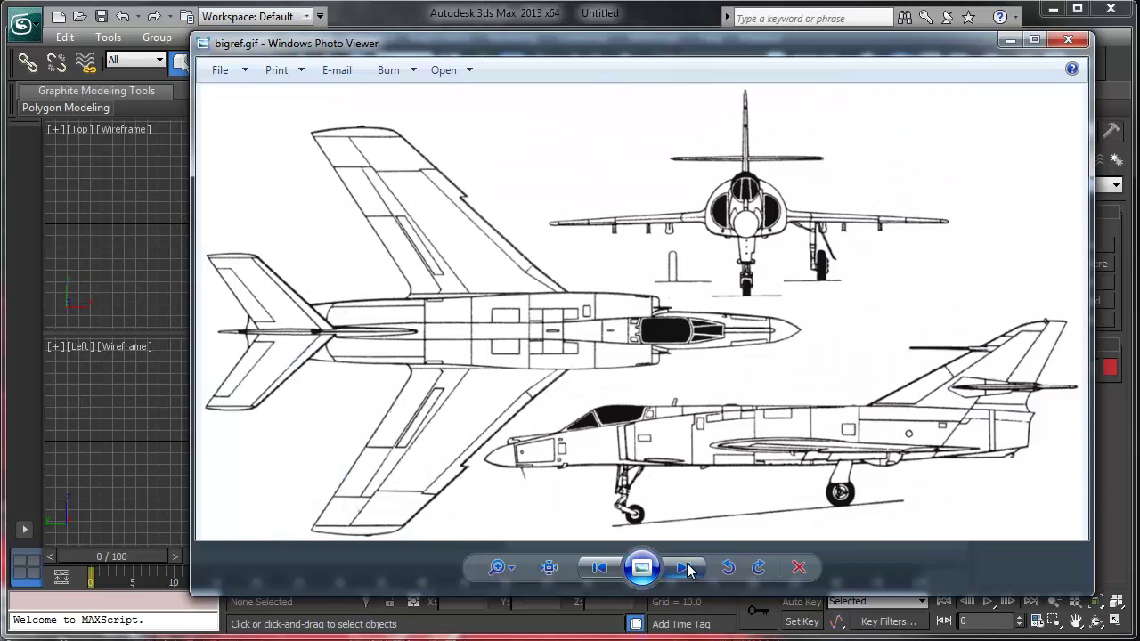
click(687, 568)
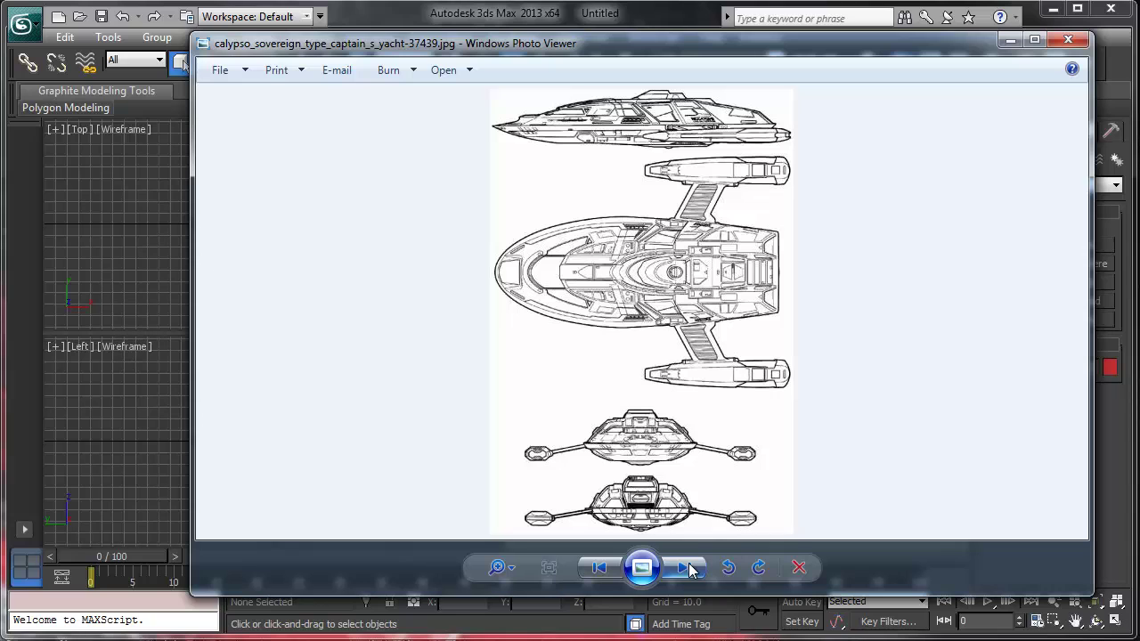
click(687, 568)
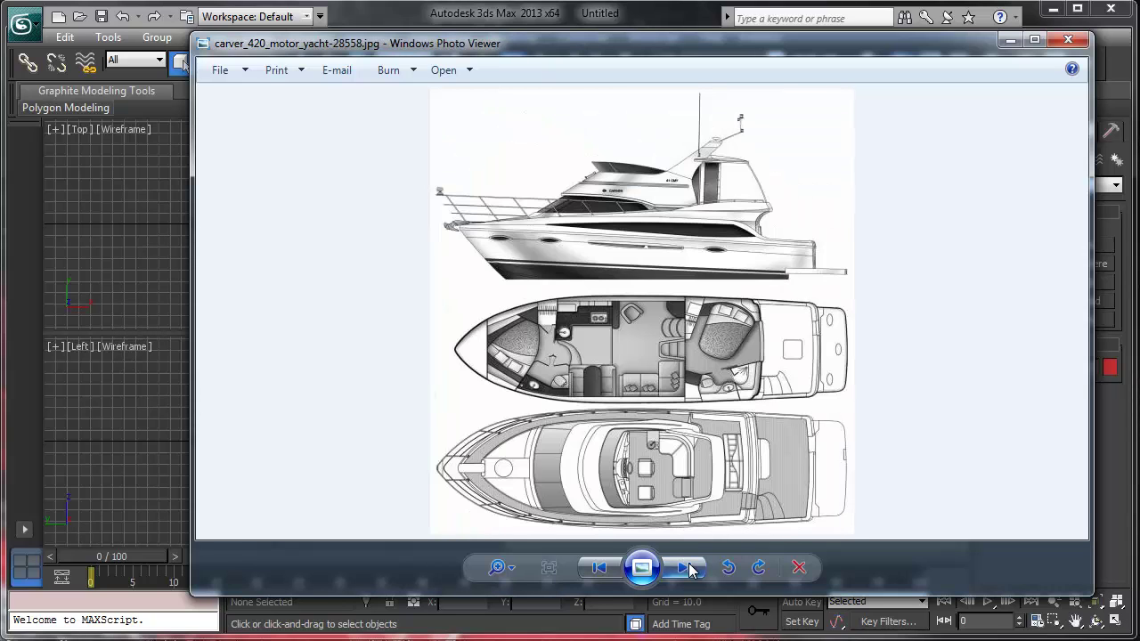
click(687, 568)
click(687, 568)
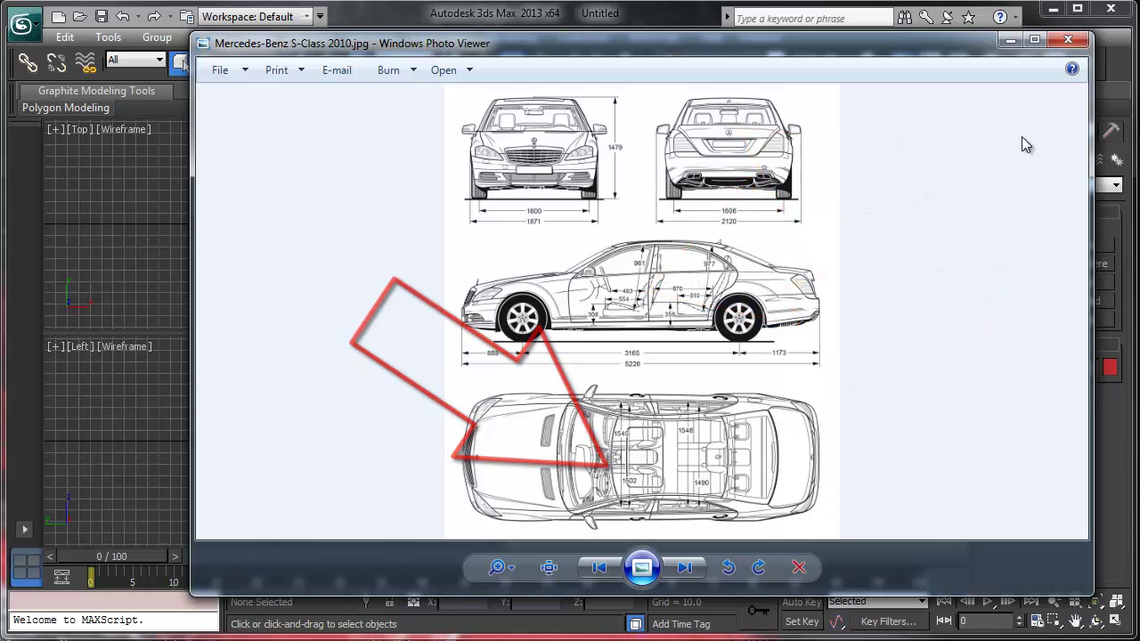
click(1009, 41)
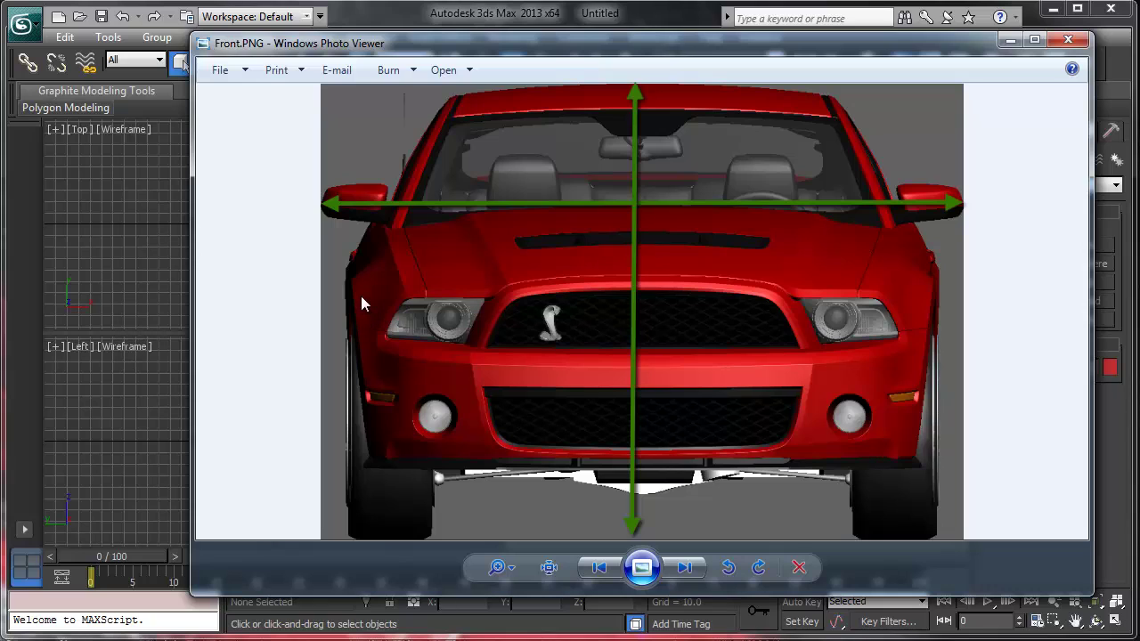
Compare the proportions of Front.PNG and Rear.PNG, view Side.PNG, and minimize the image viewer
click(684, 567)
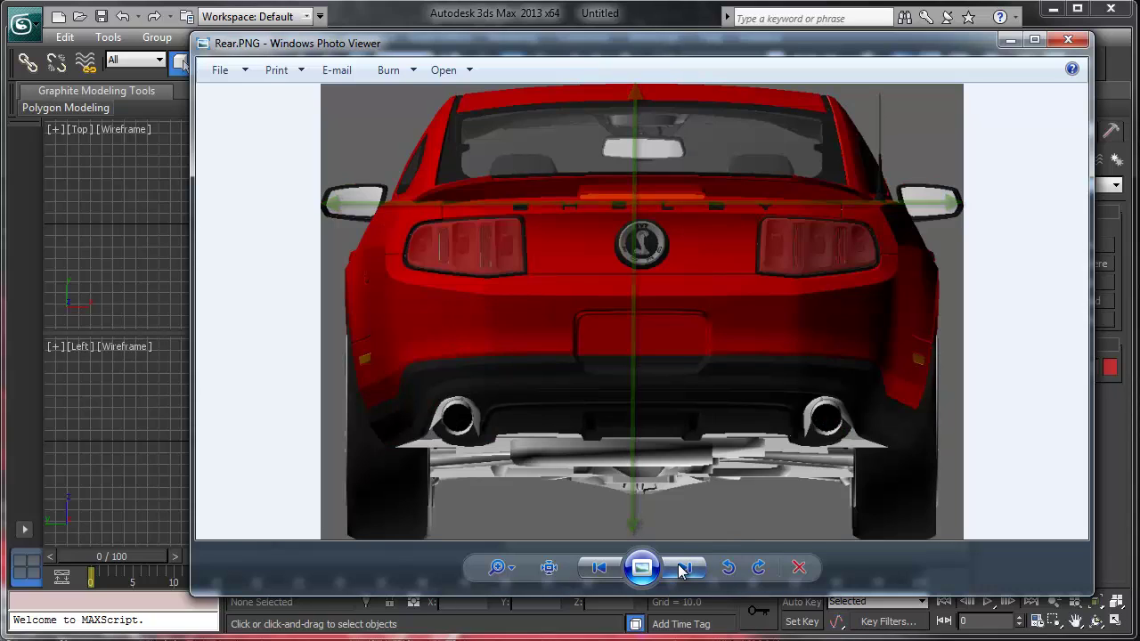
click(602, 567)
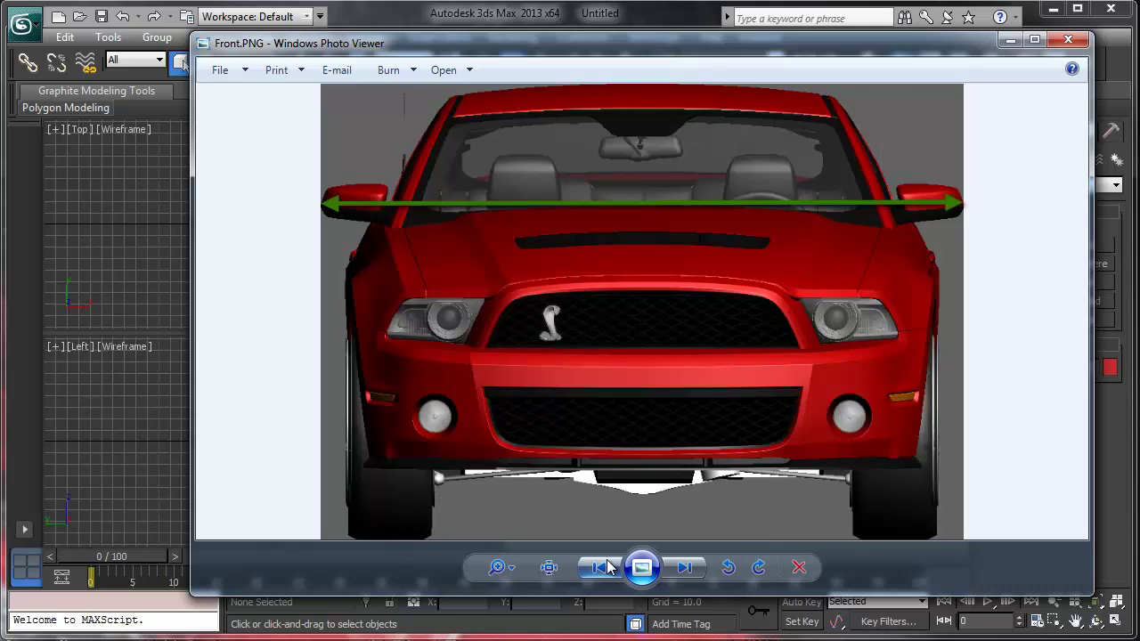
click(684, 568)
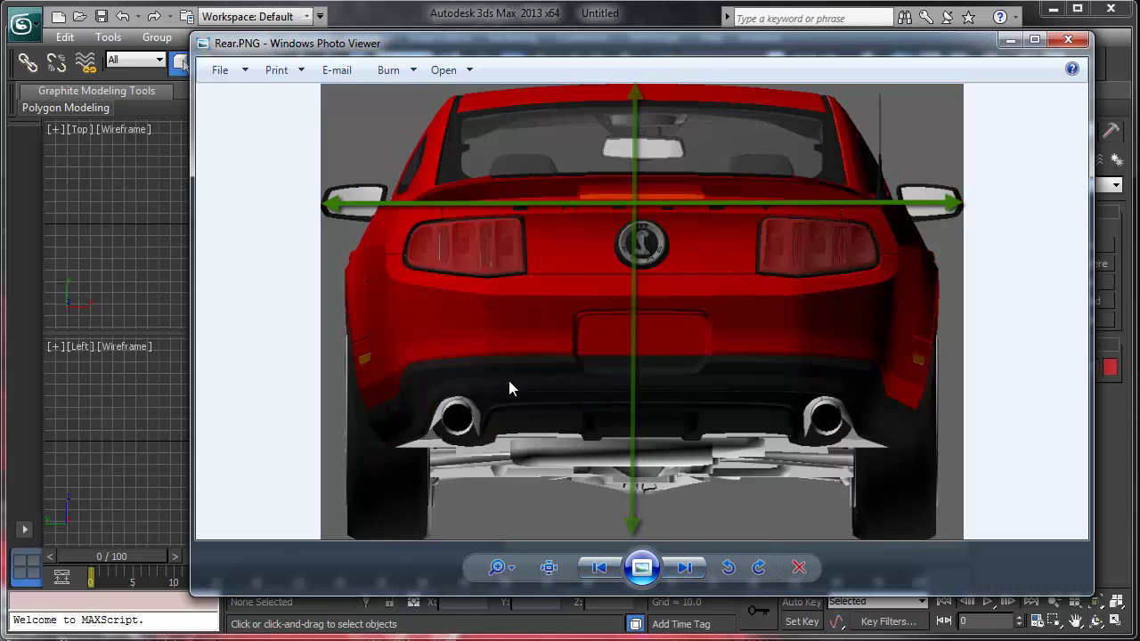
click(684, 567)
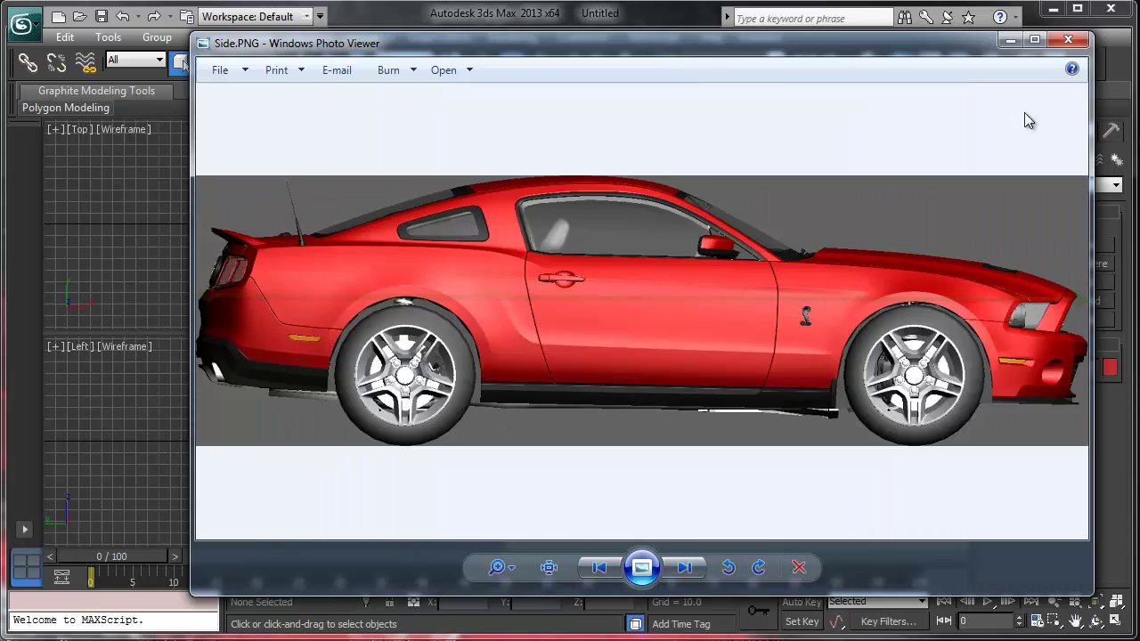
click(1006, 46)
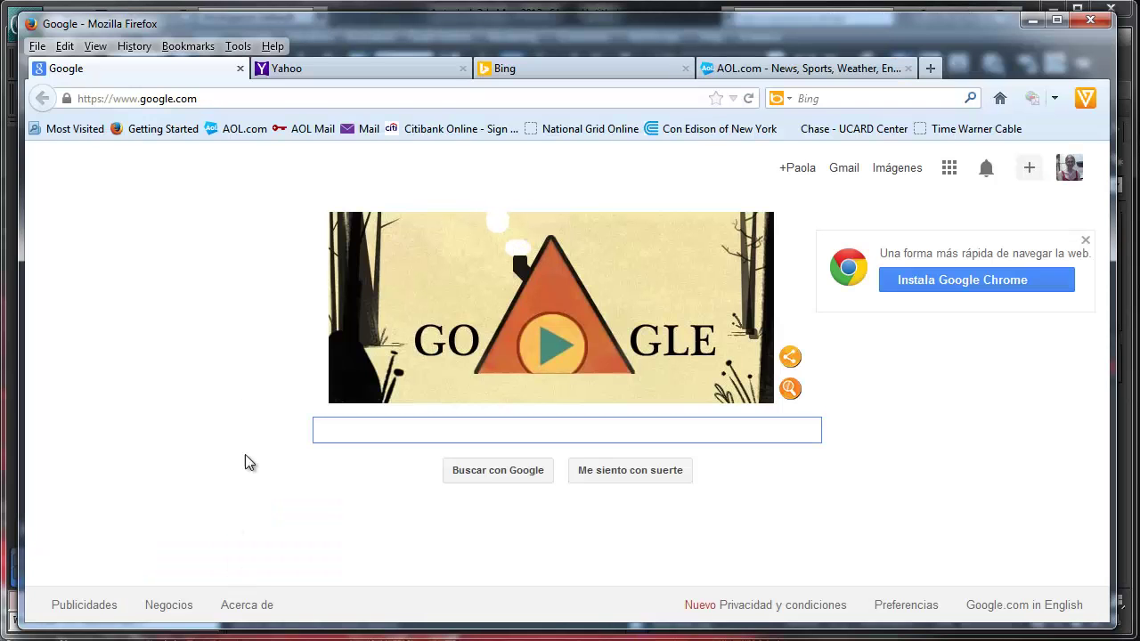
Look at the Yahoo, Bing and AOL search pages in Firefox, and search AOL for "Blueprints for 3D Modeling"
click(280, 71)
click(525, 70)
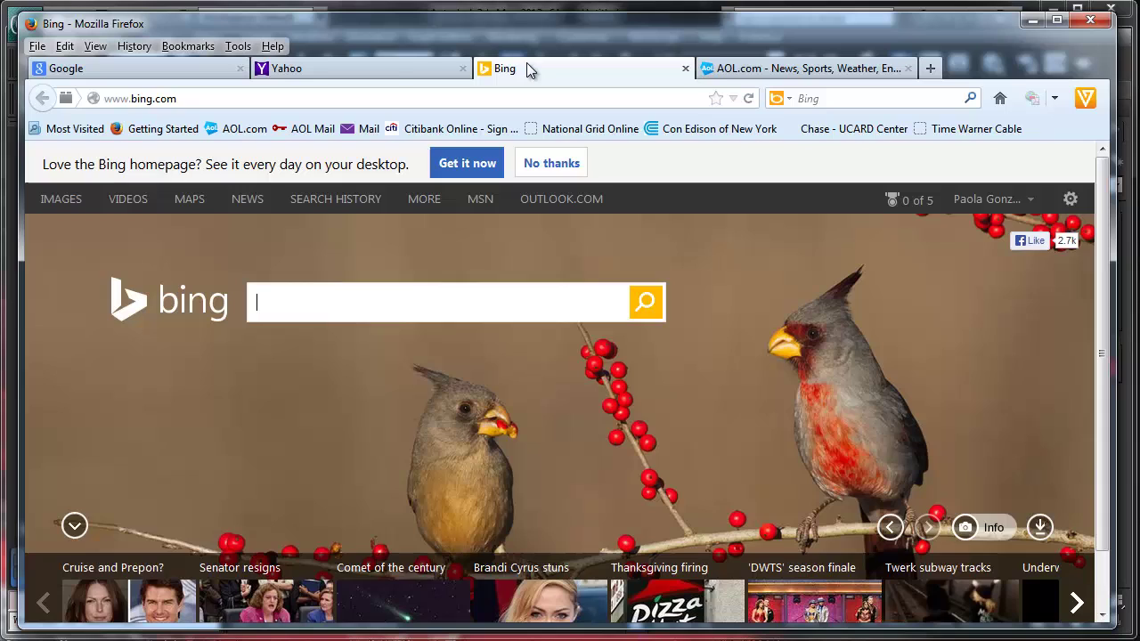
click(769, 70)
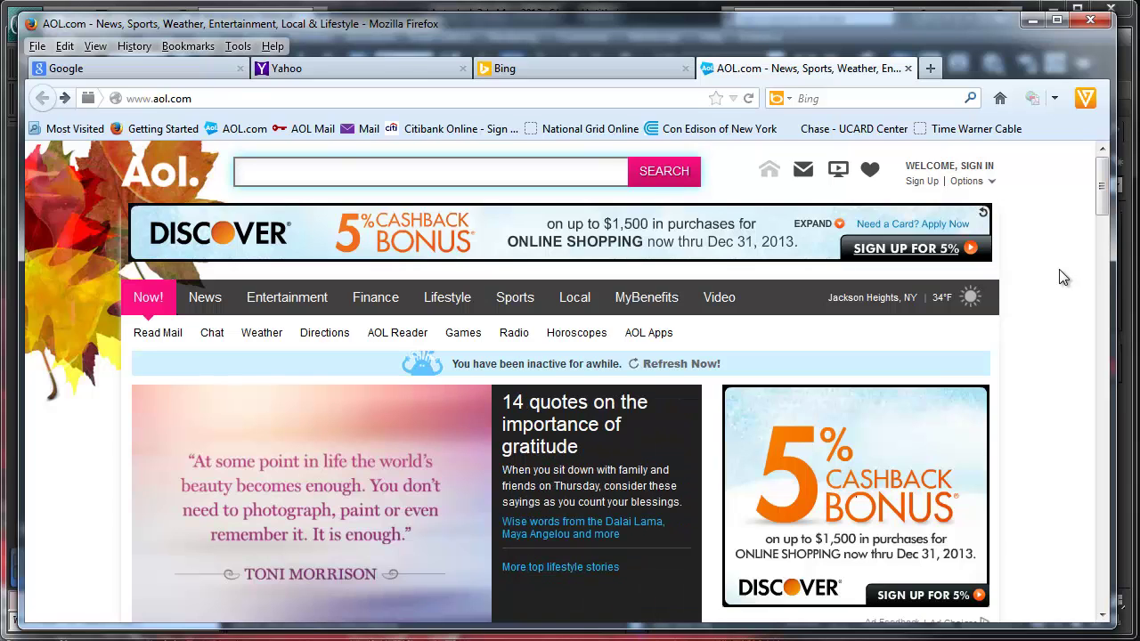
text(Blueprints for 3D Modeling)
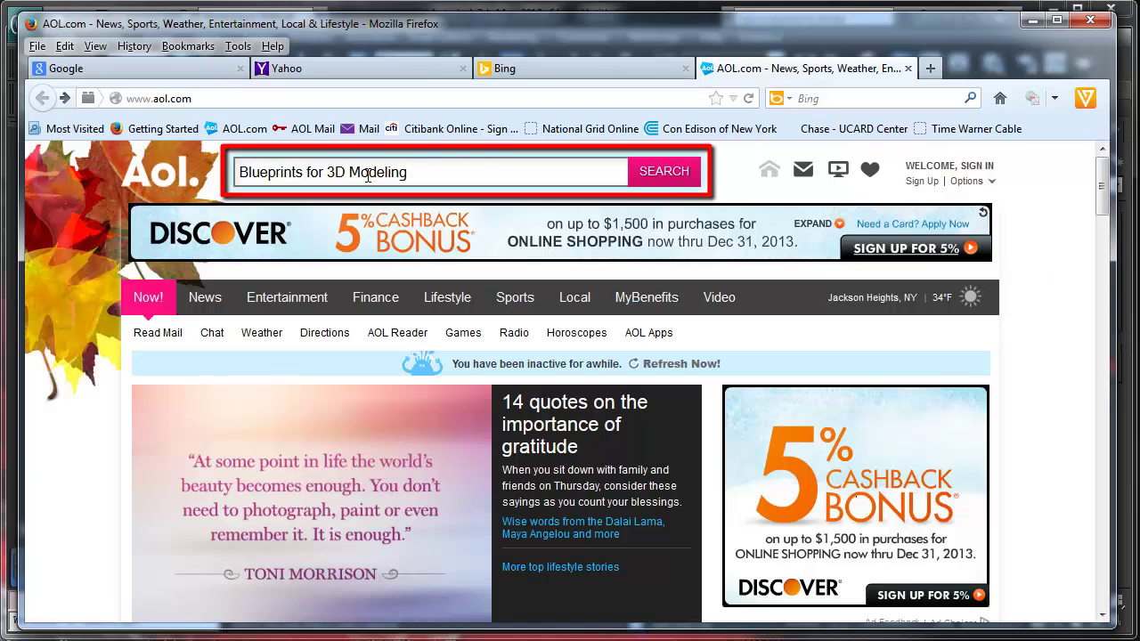
click(664, 175)
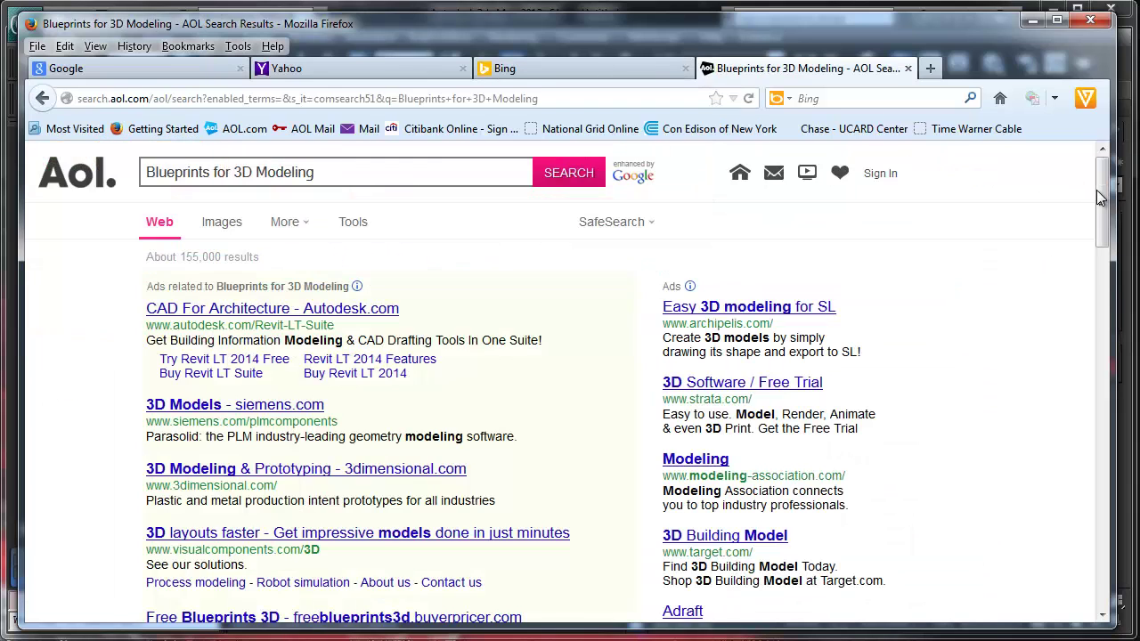
Open The-Blueprints.com from the search results, view its home page, and minimize the browser
drag(1099, 205, 1090, 271)
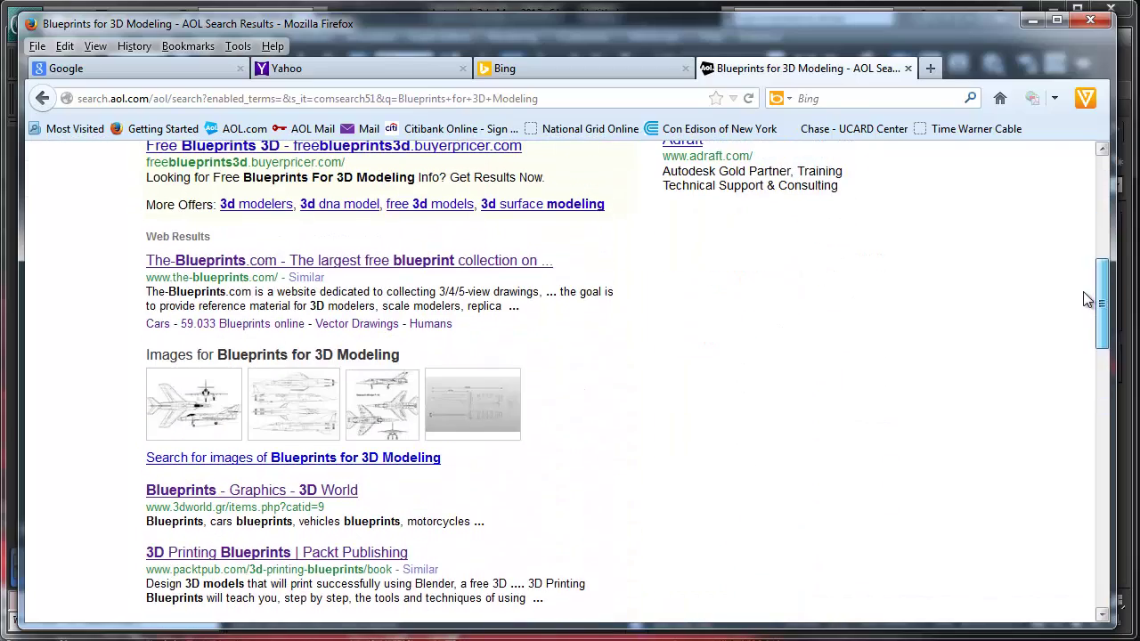
click(373, 269)
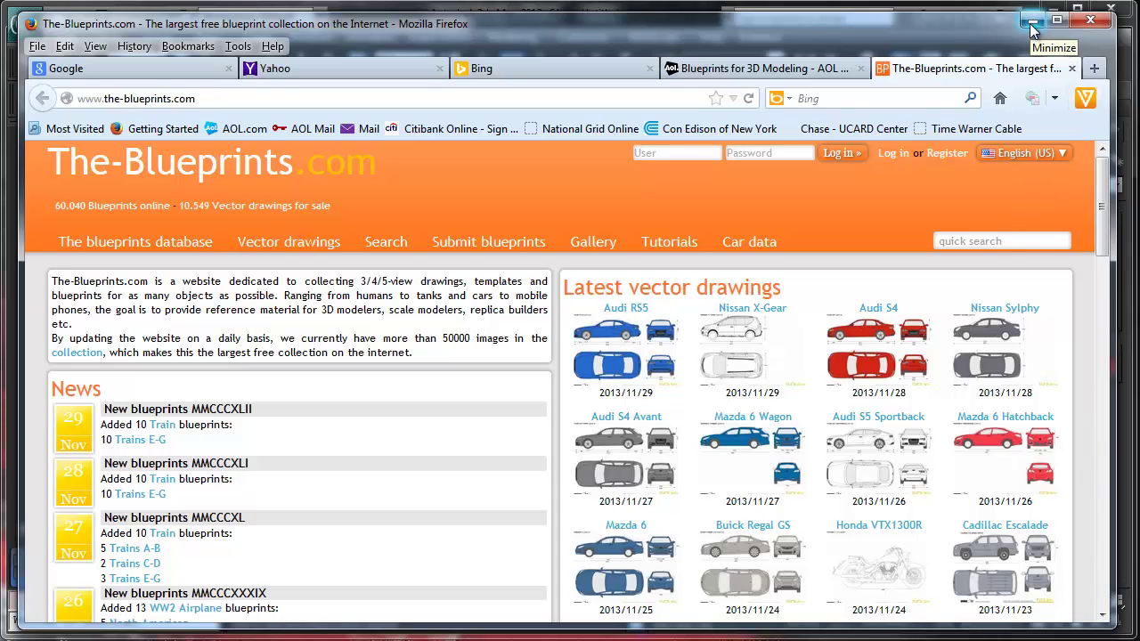
click(1031, 26)
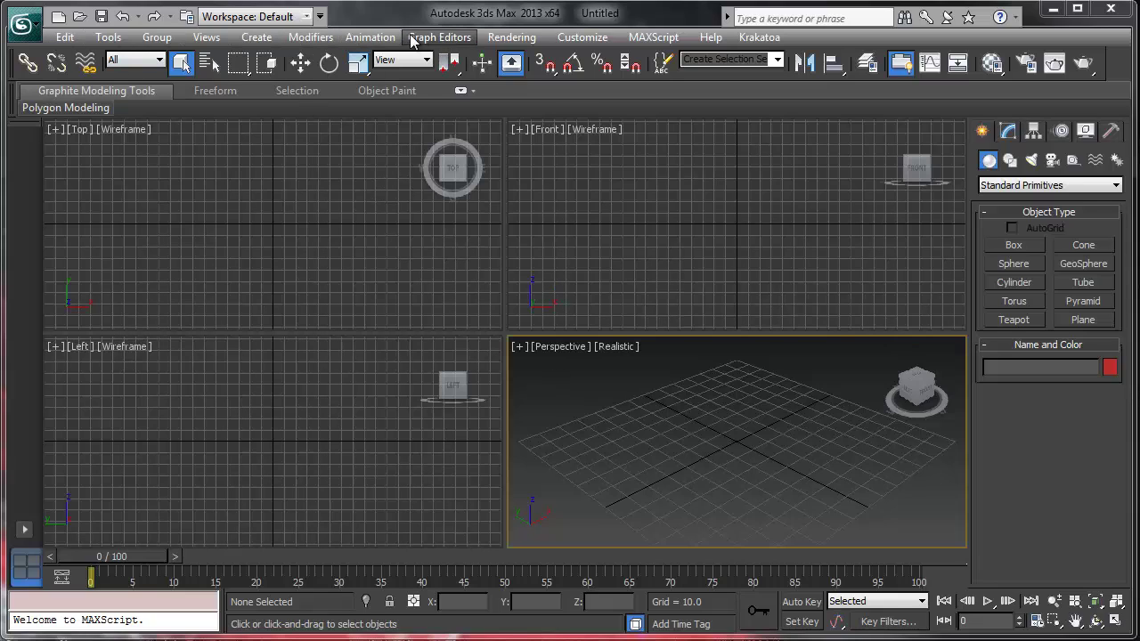
Set the display unit scale to Generic Units in the Units Setup of 3ds Max
click(581, 37)
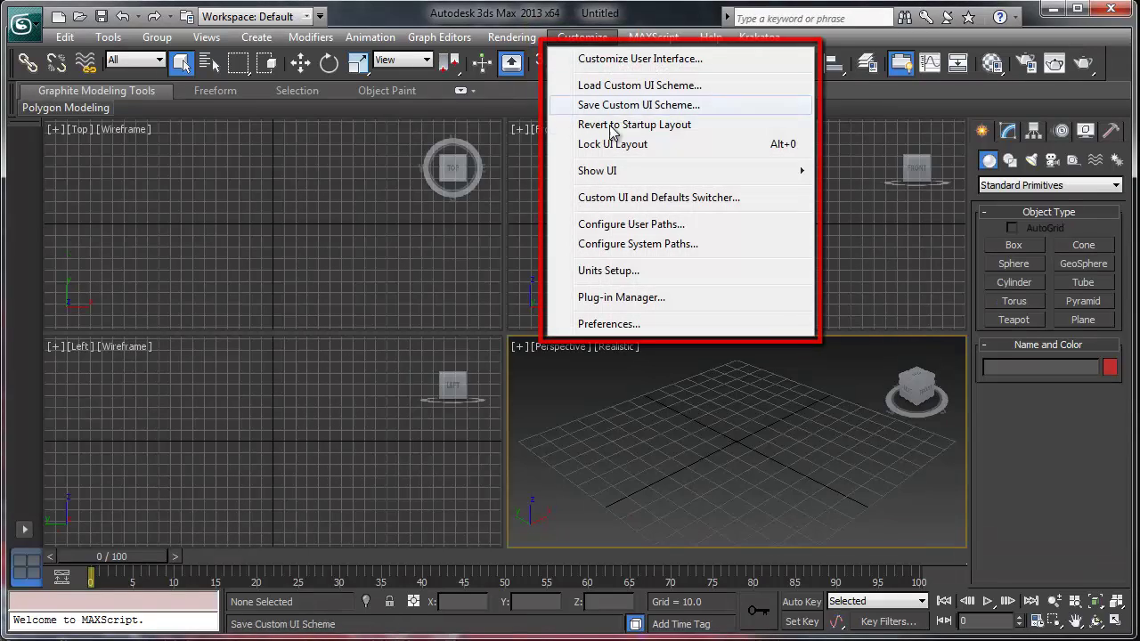
click(572, 272)
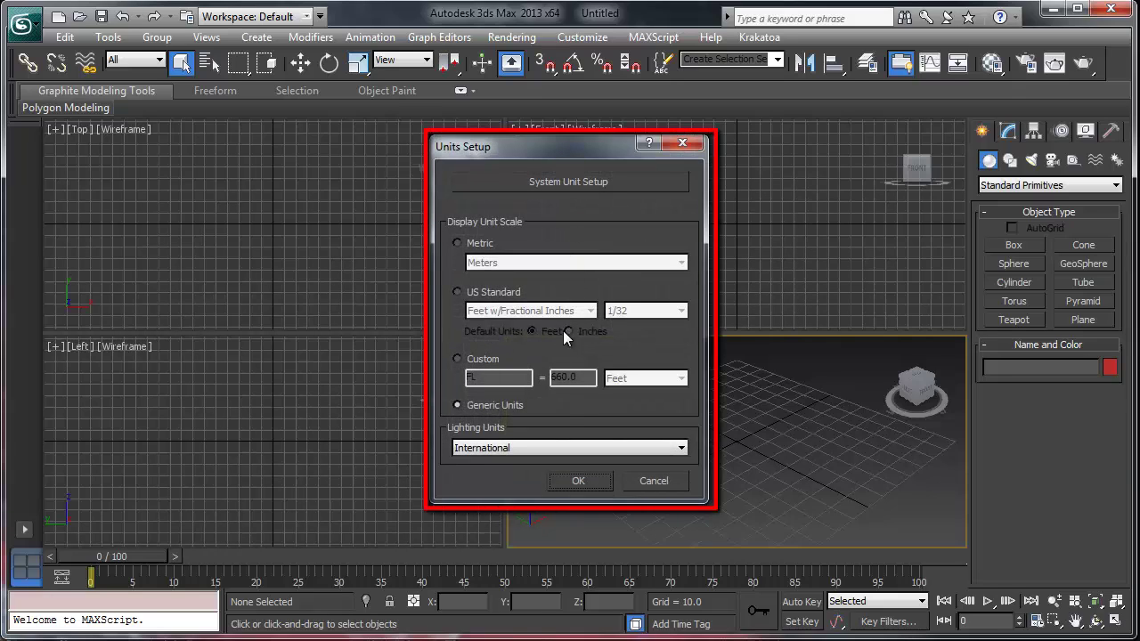
click(455, 405)
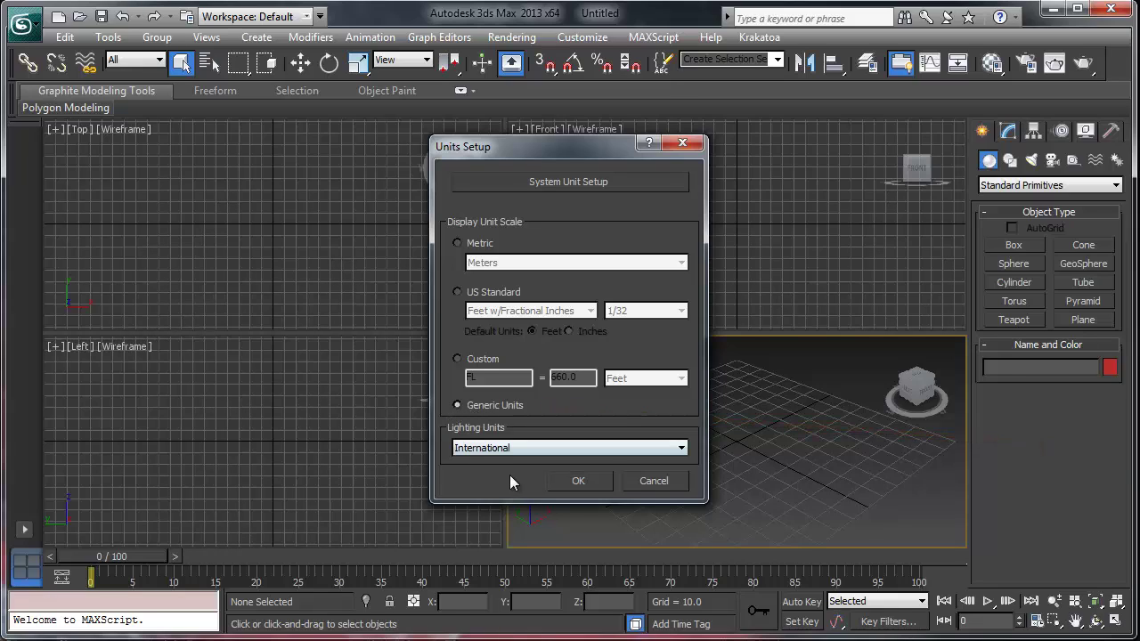
click(575, 478)
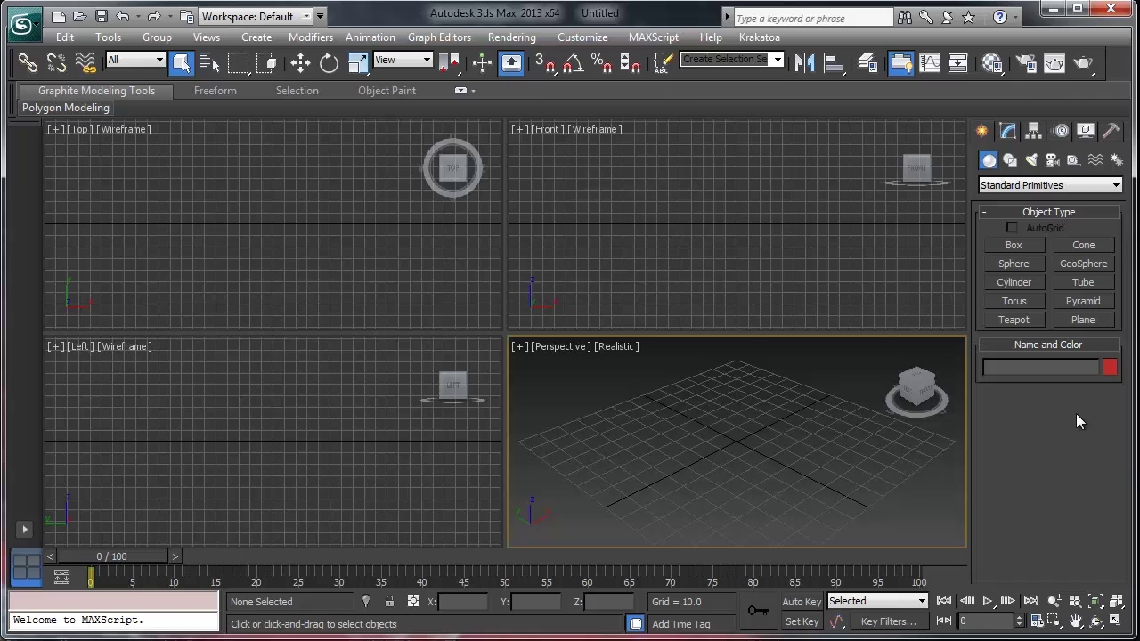
click(1084, 319)
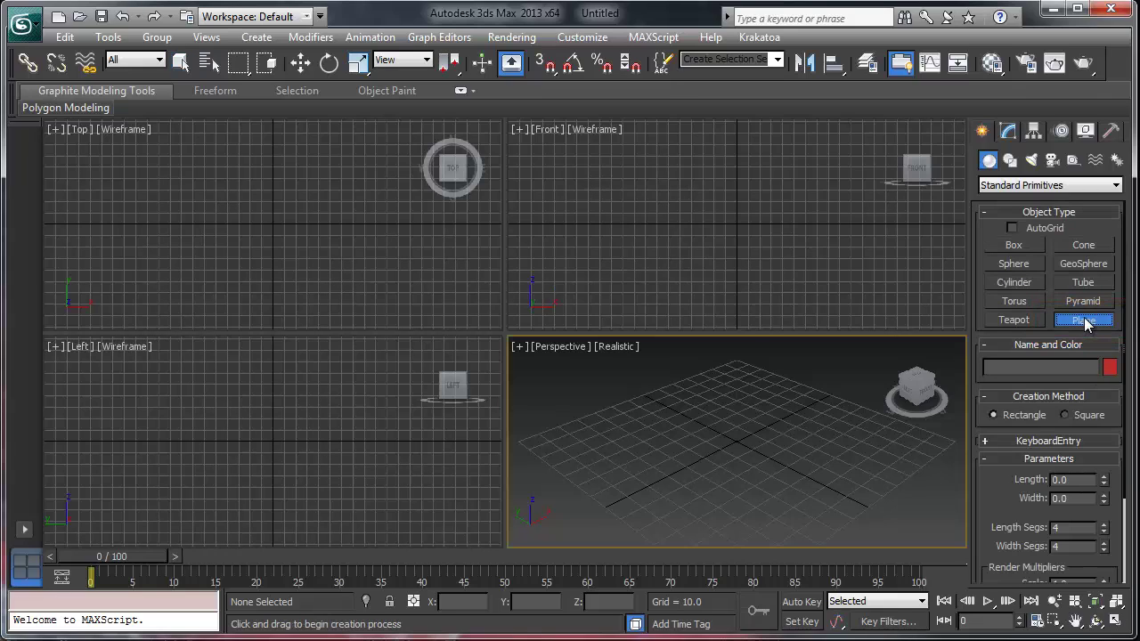
right_click(780, 439)
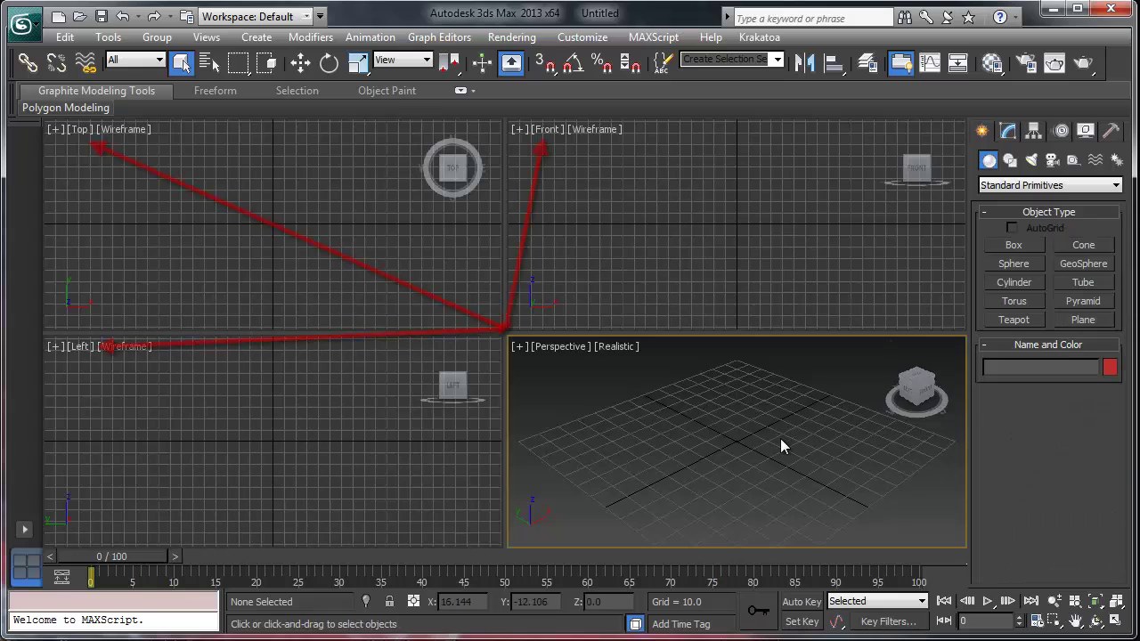
click(701, 236)
click(310, 285)
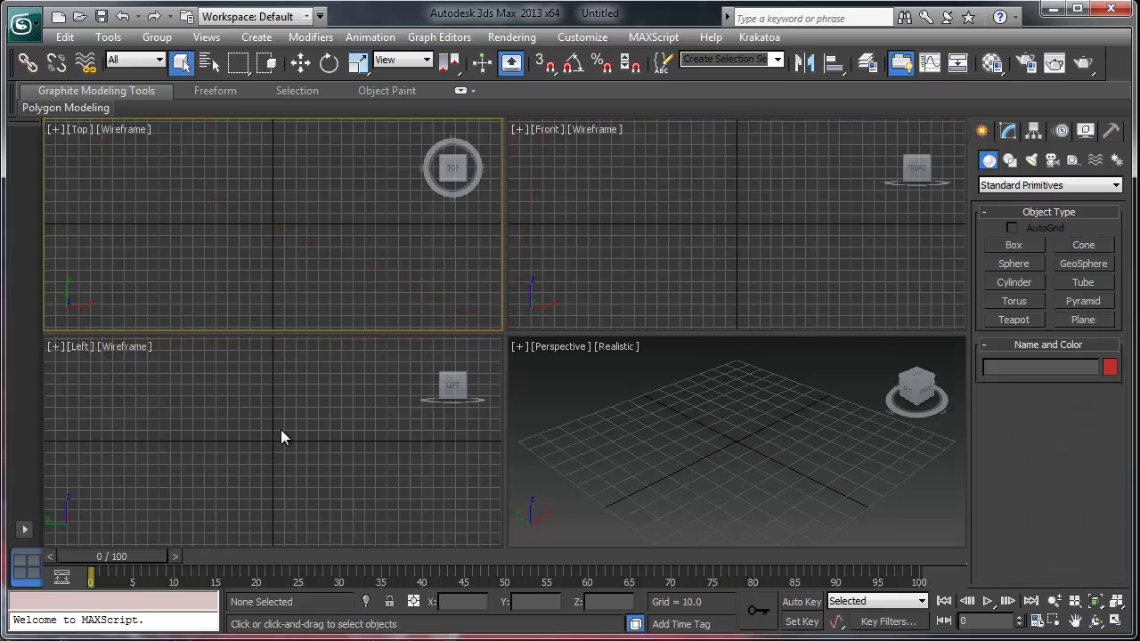
click(281, 429)
click(717, 479)
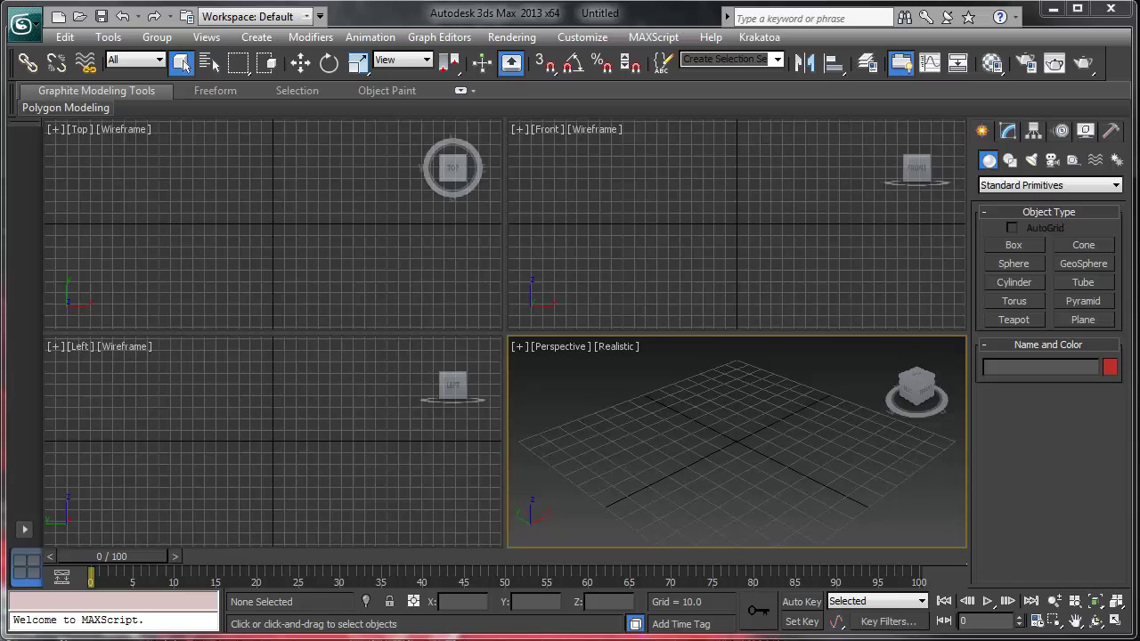
Create a standard primitive plane in the Front view at the origin, with length 598 and width 841
click(666, 228)
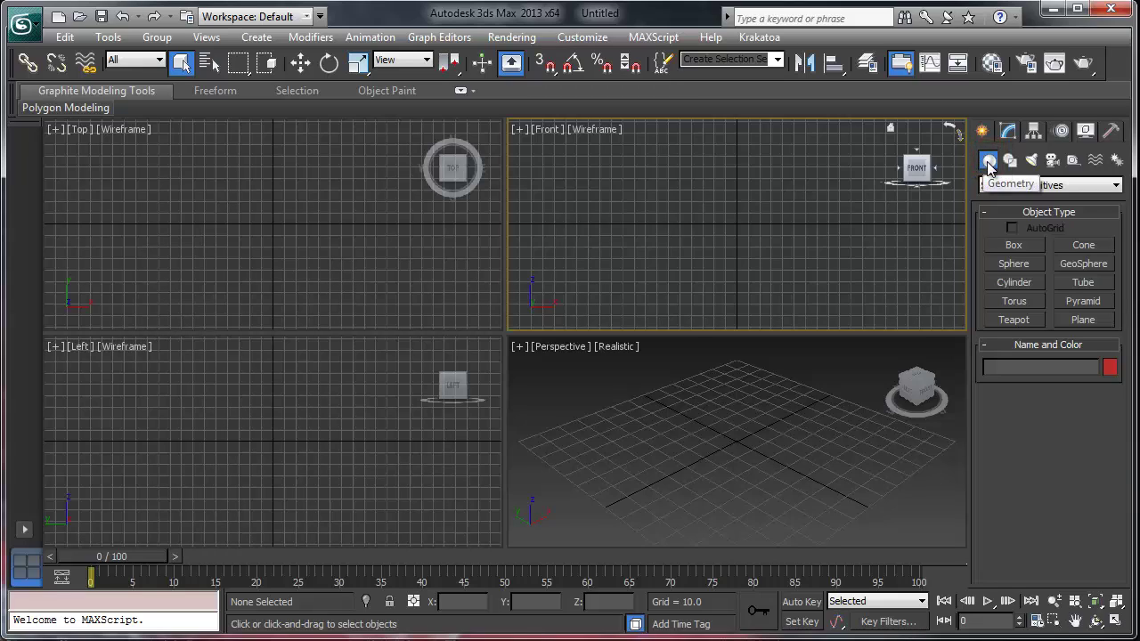
click(1113, 187)
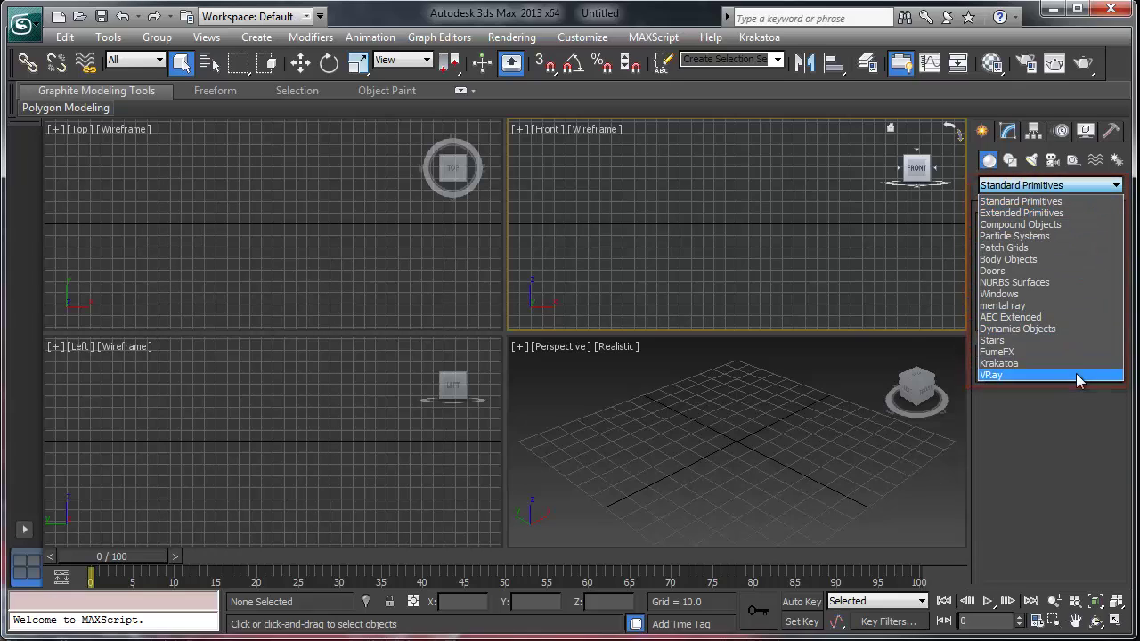
click(1031, 205)
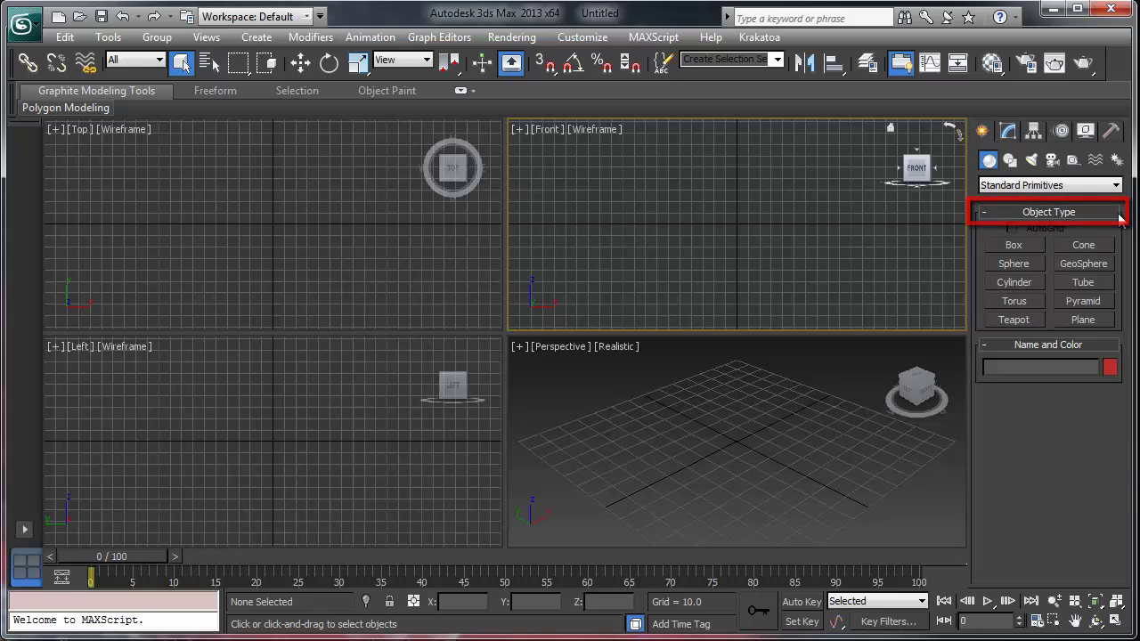
click(1078, 324)
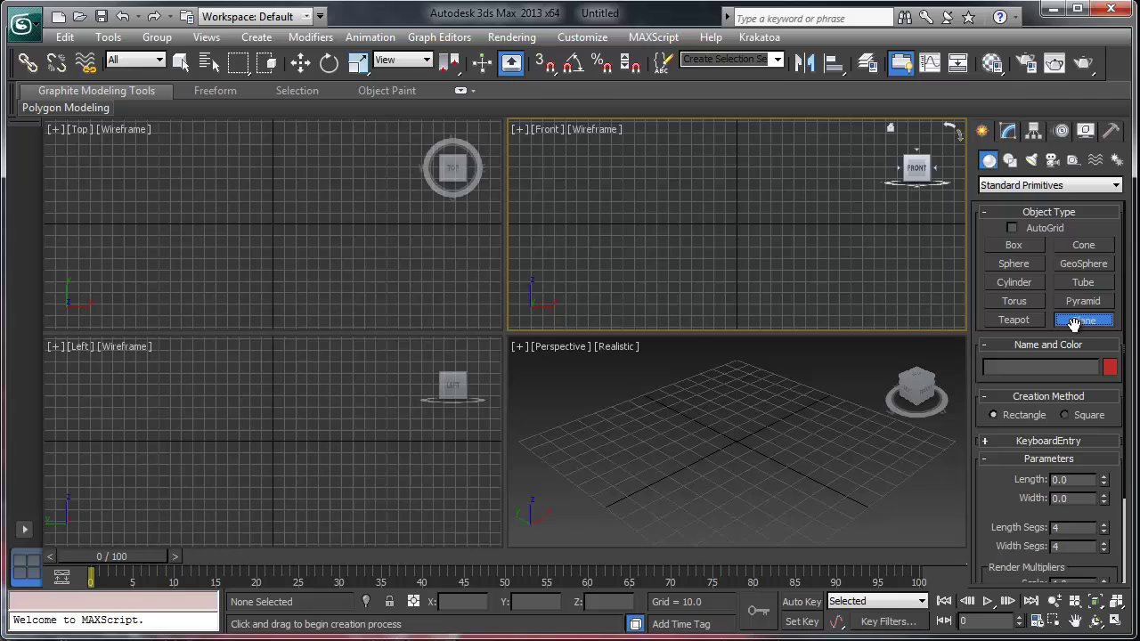
click(1091, 442)
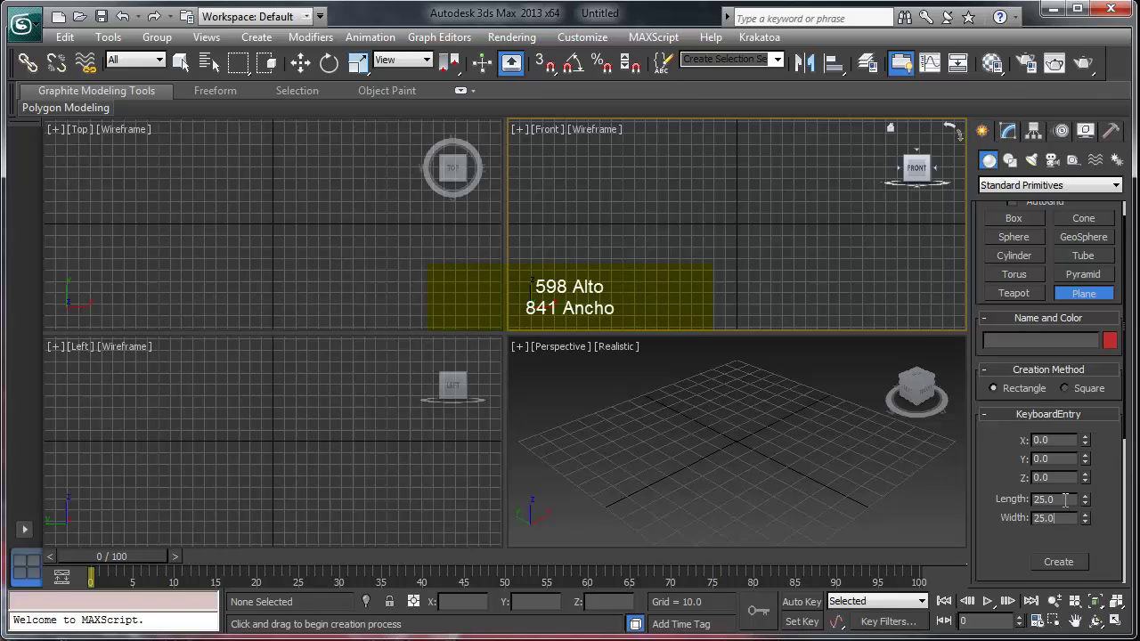
double_click(1065, 500)
text(598)
click(1069, 518)
double_click(1069, 519)
text(841)
key(Return)
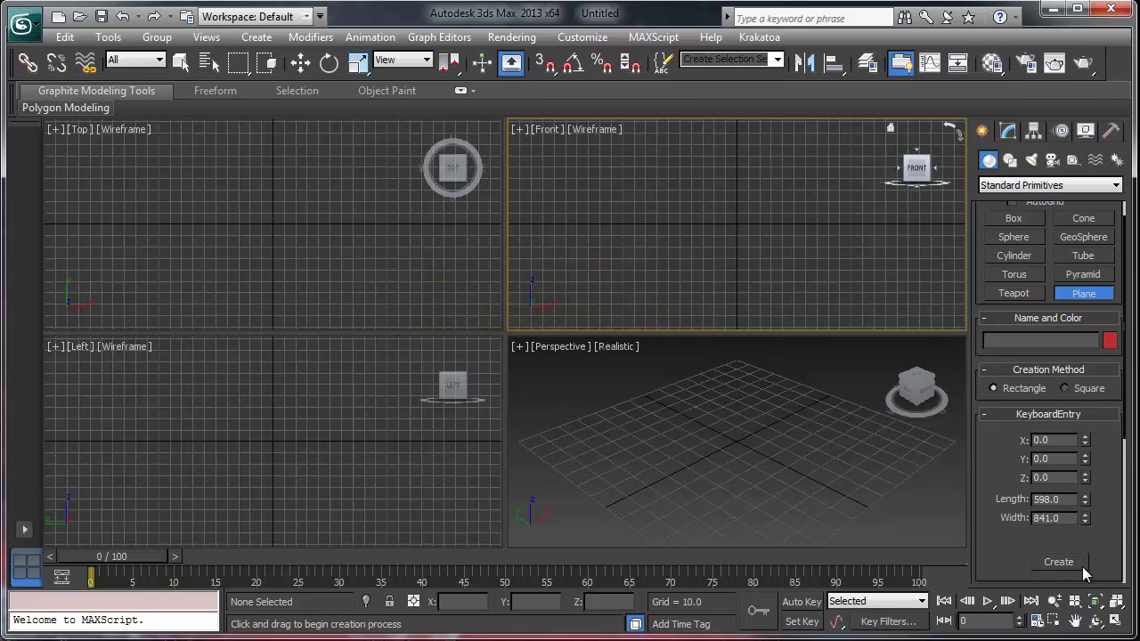
click(1065, 566)
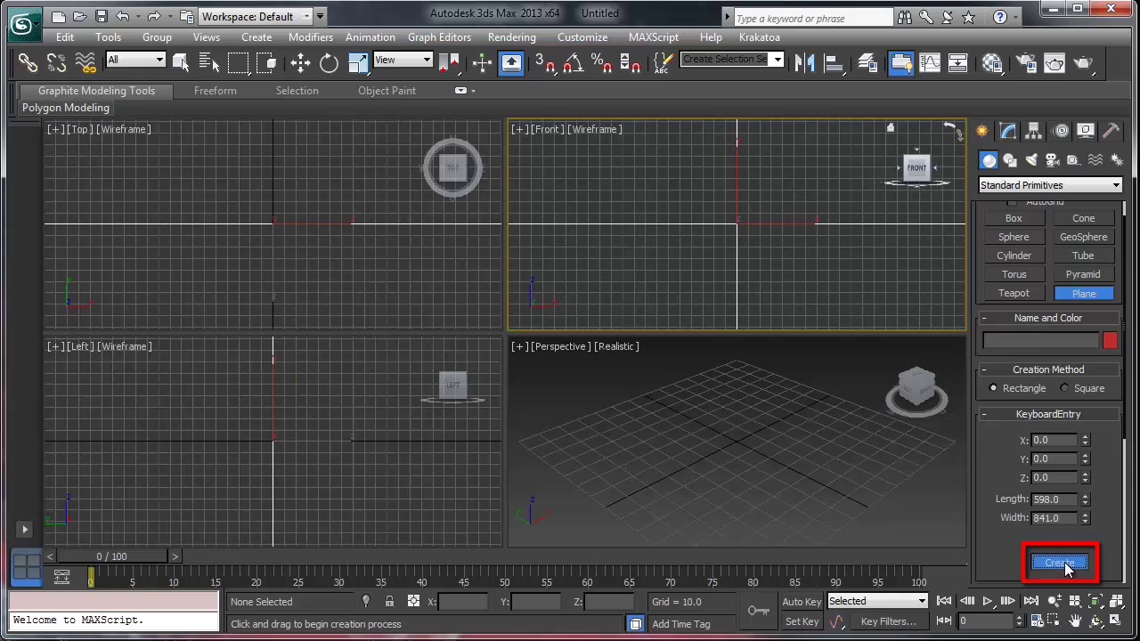
click(1118, 603)
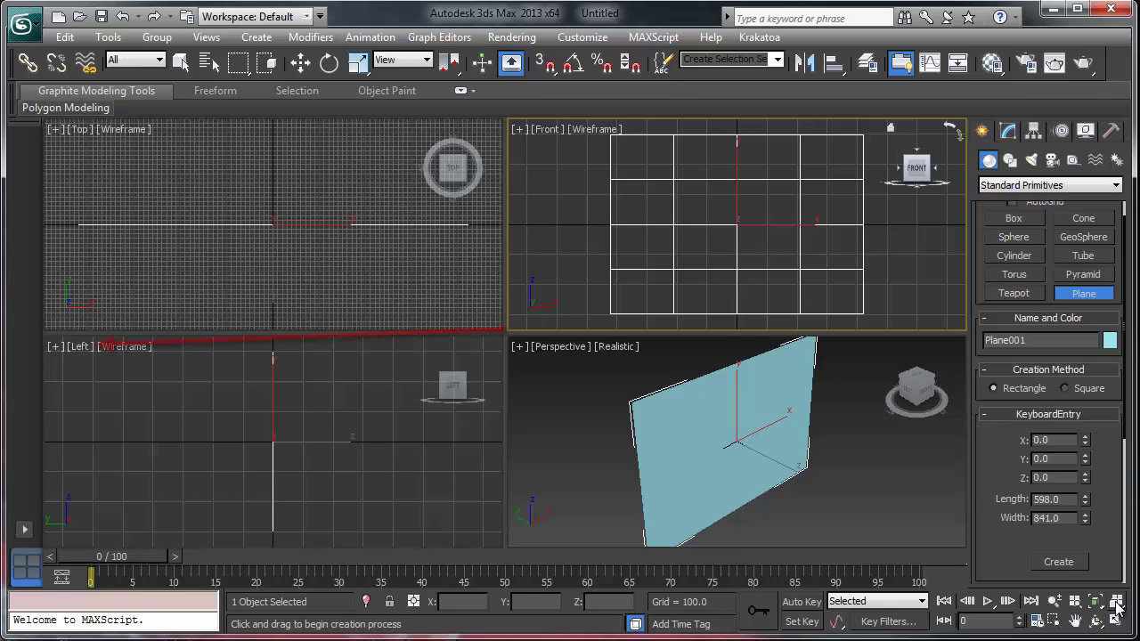
right_click(544, 268)
Create a second plane in the Left view at the origin, with length 598 and width 1968
right_click(379, 403)
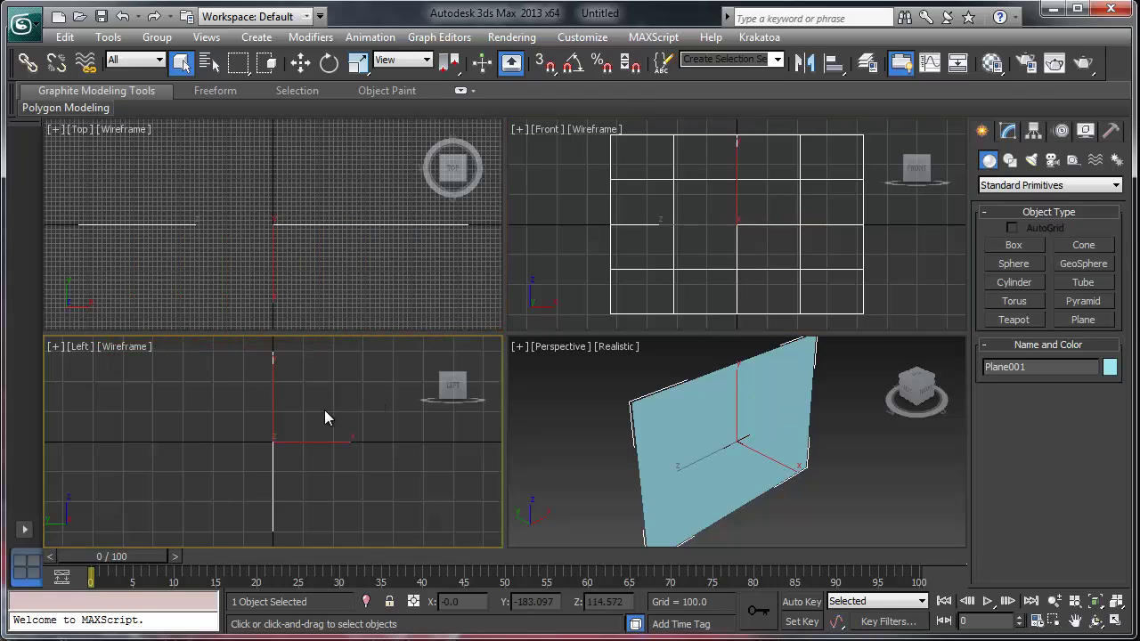
click(1077, 325)
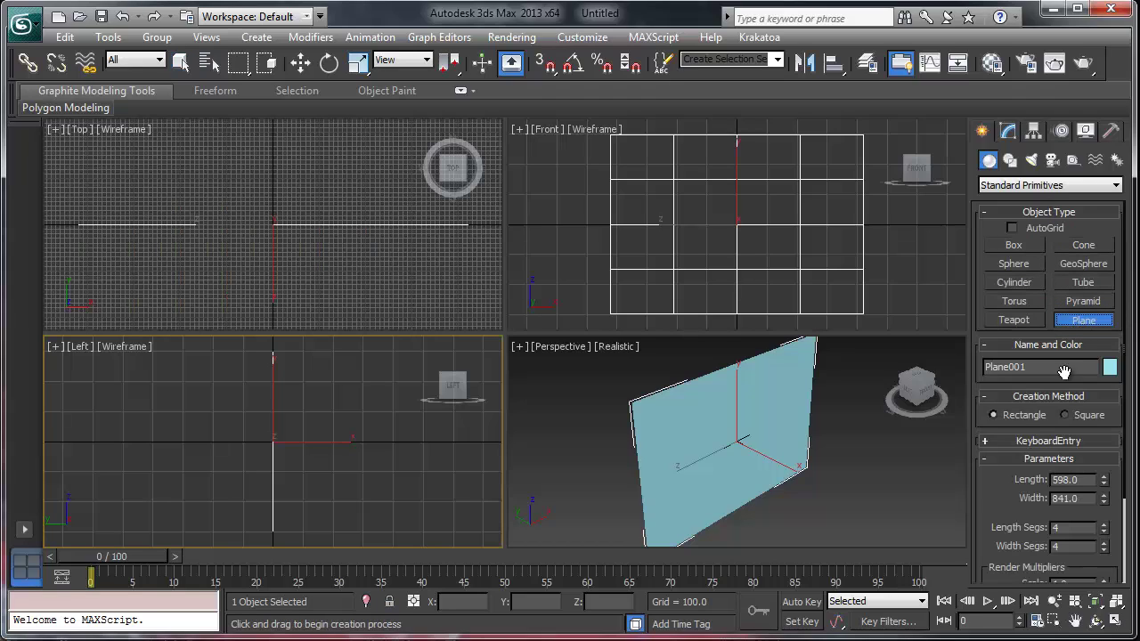
click(1056, 441)
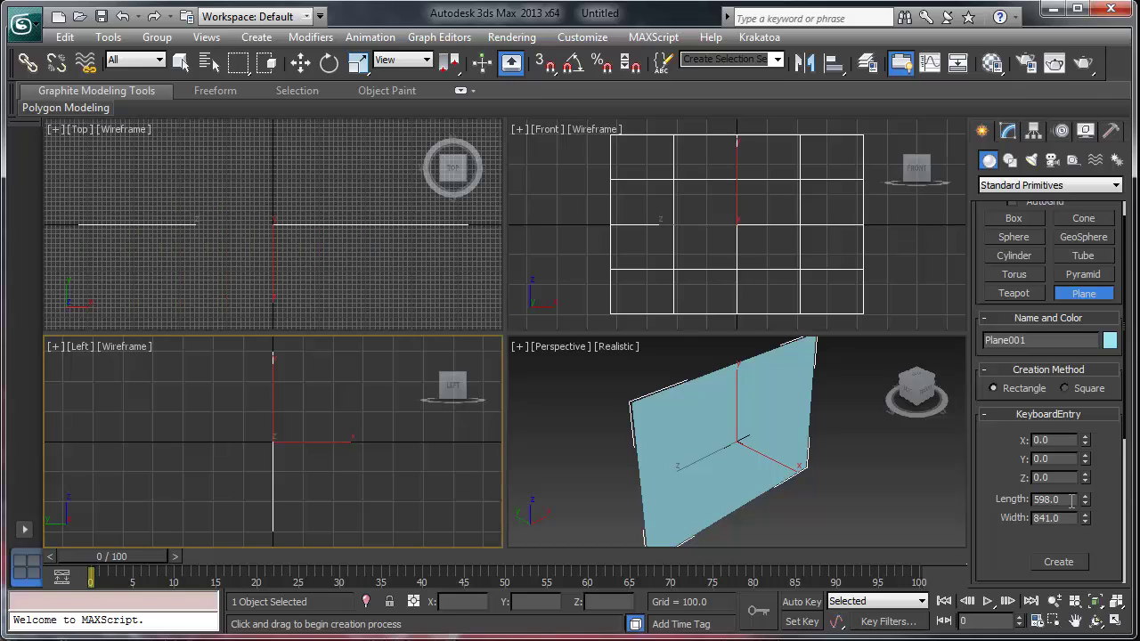
double_click(1071, 501)
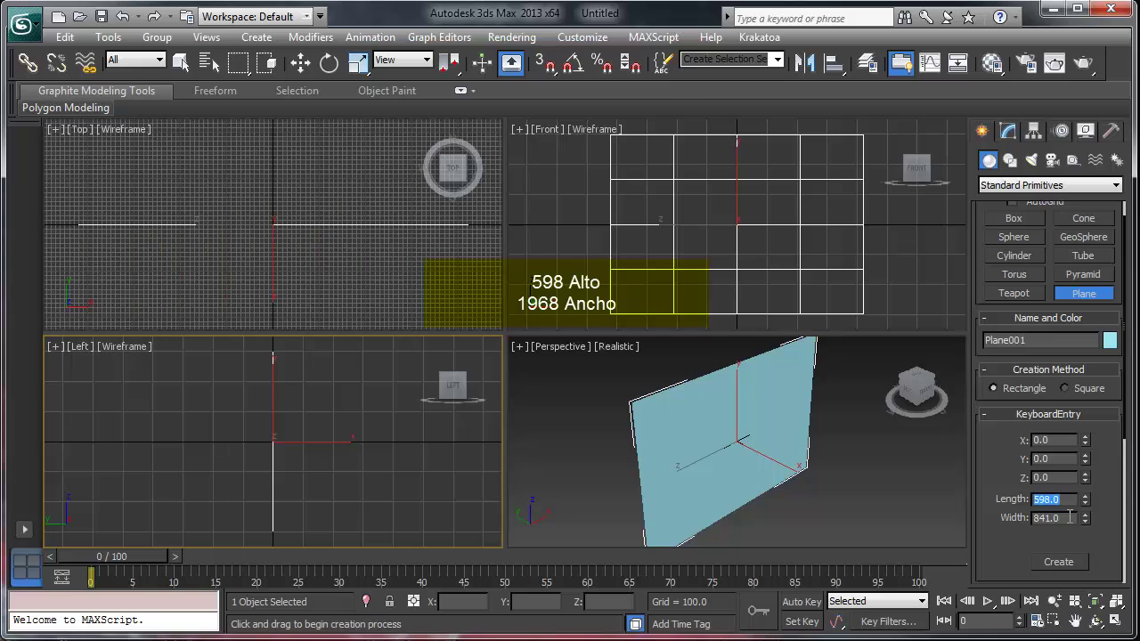
double_click(1069, 518)
text(1968)
key(Return)
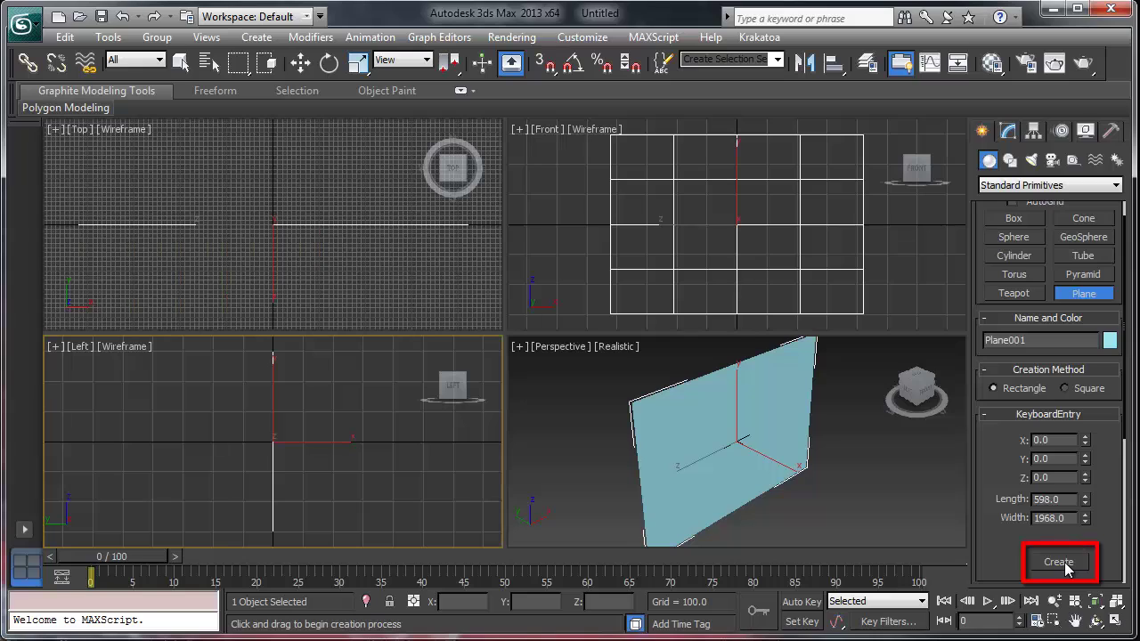
click(1068, 565)
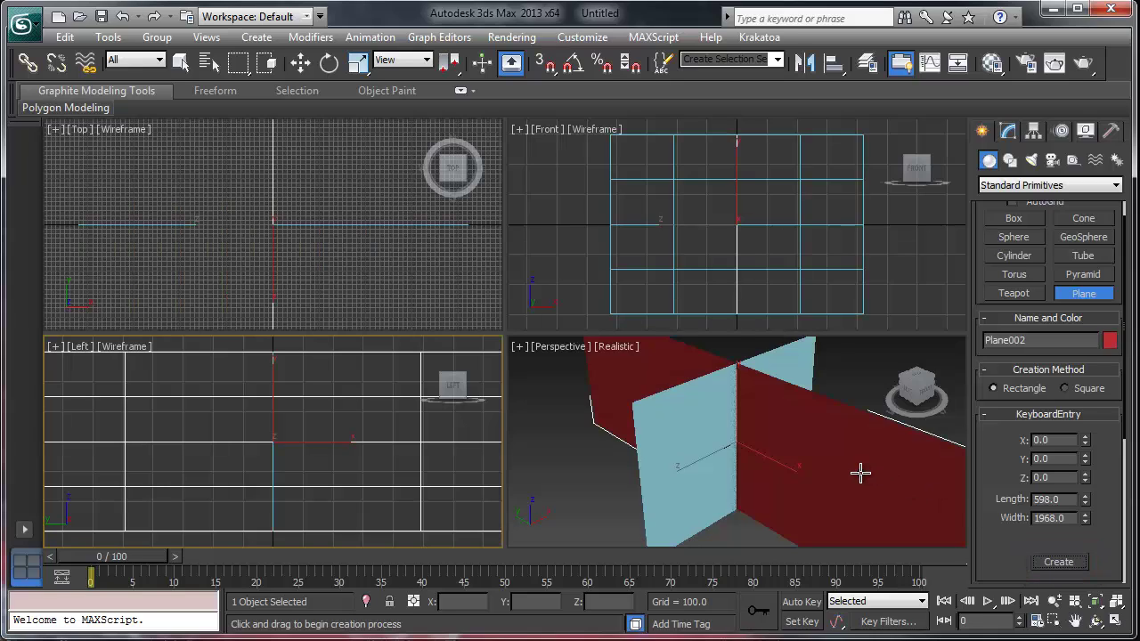
click(1113, 603)
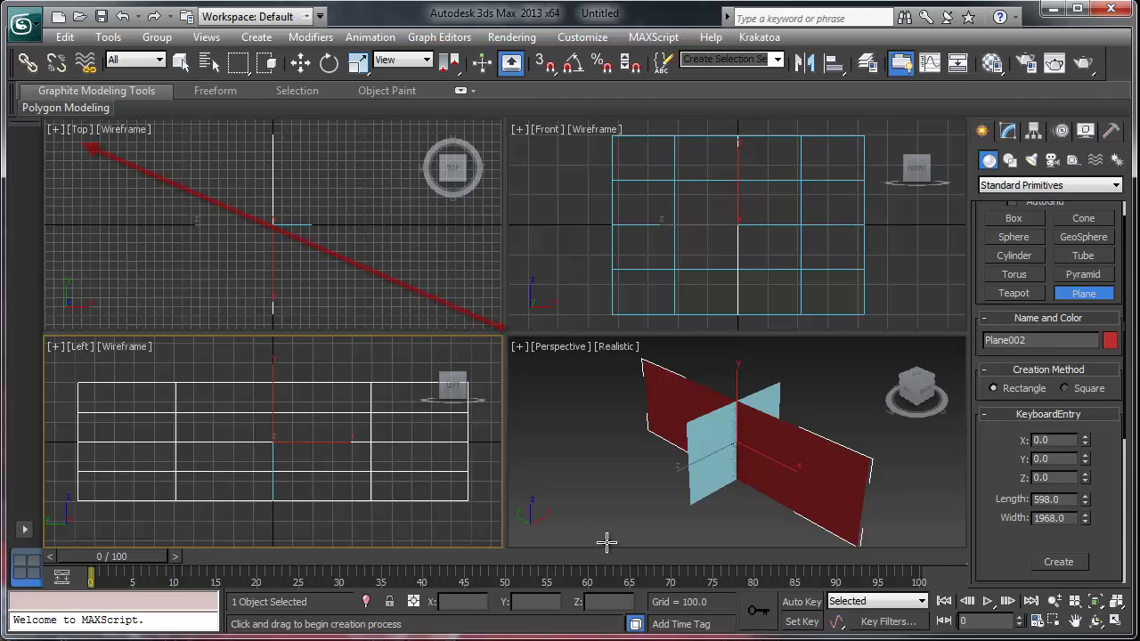
right_click(428, 408)
Create a third plane in the Top view at the origin, with length 1968 and width 841
click(361, 216)
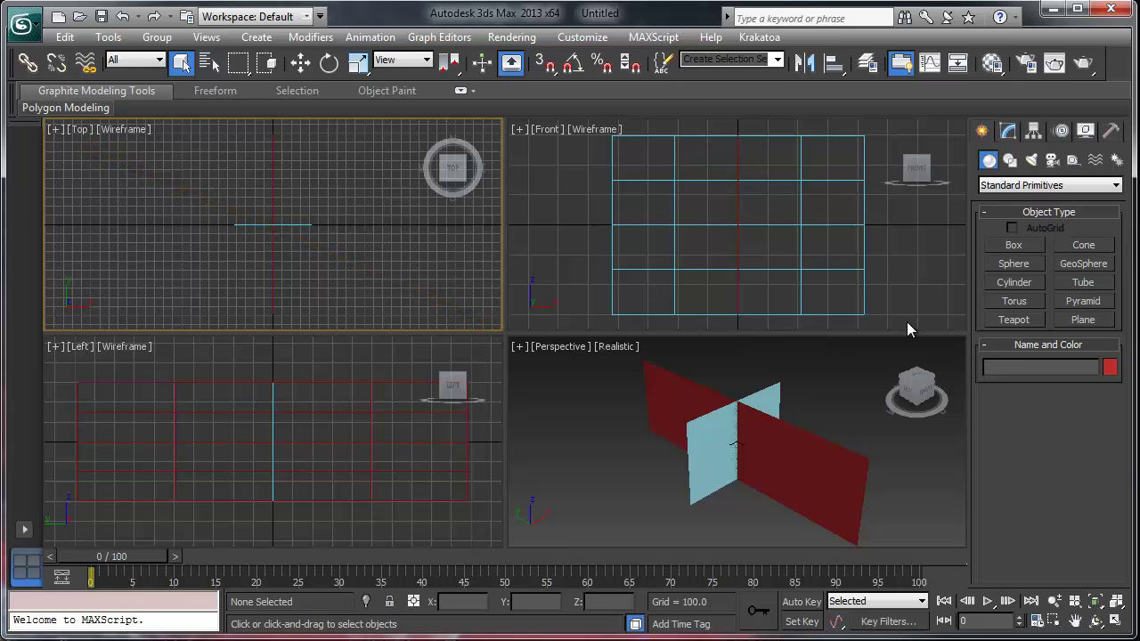
click(1083, 320)
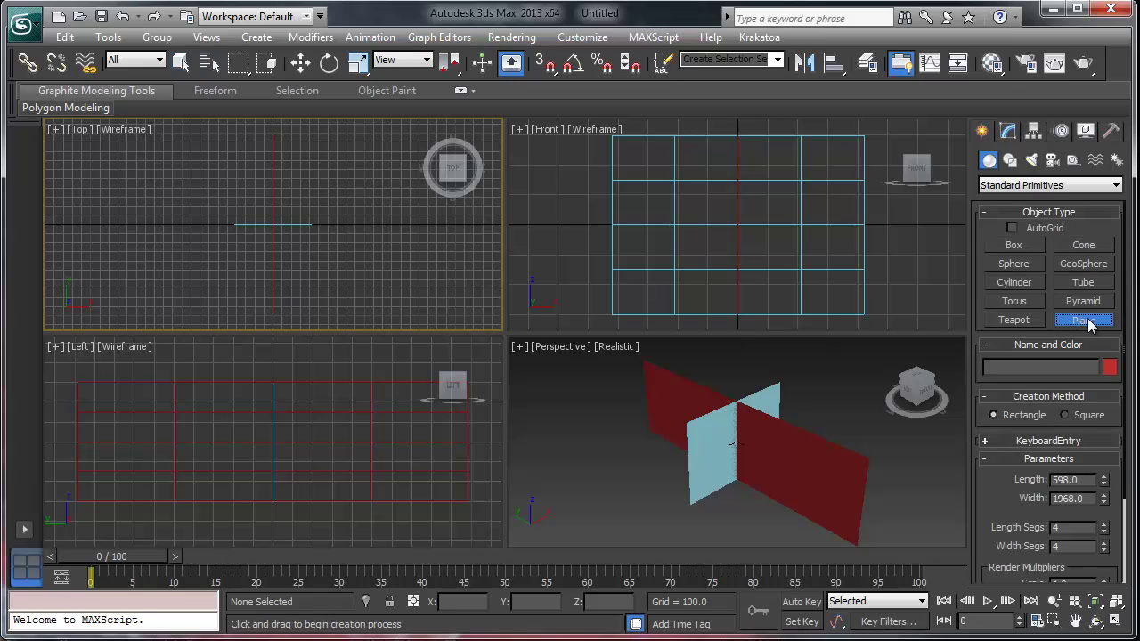
click(1089, 441)
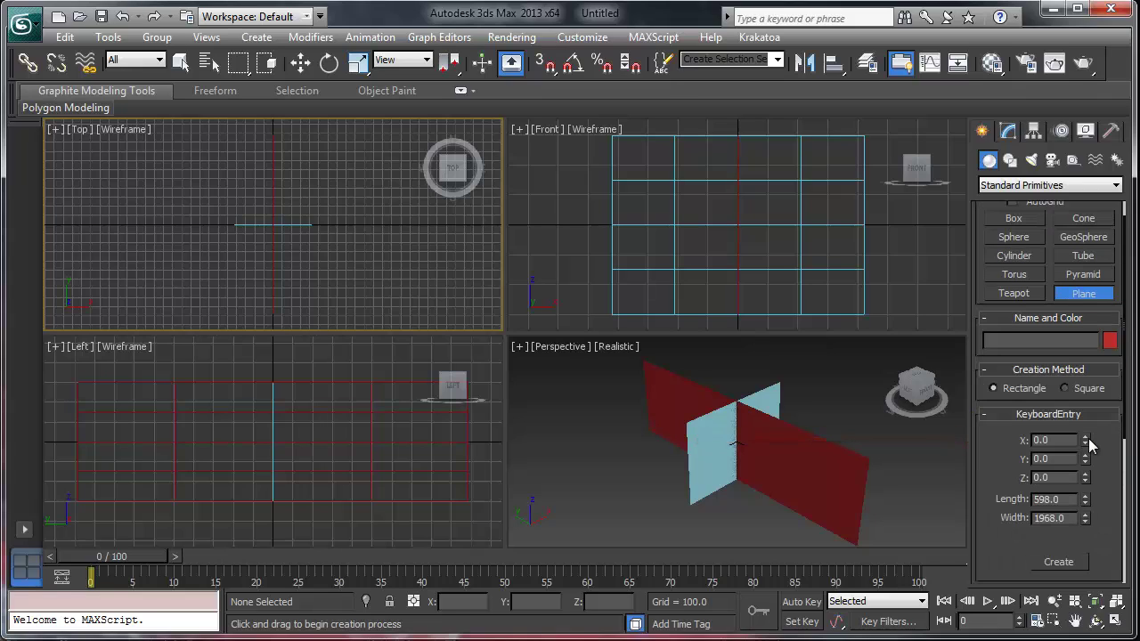
click(1071, 499)
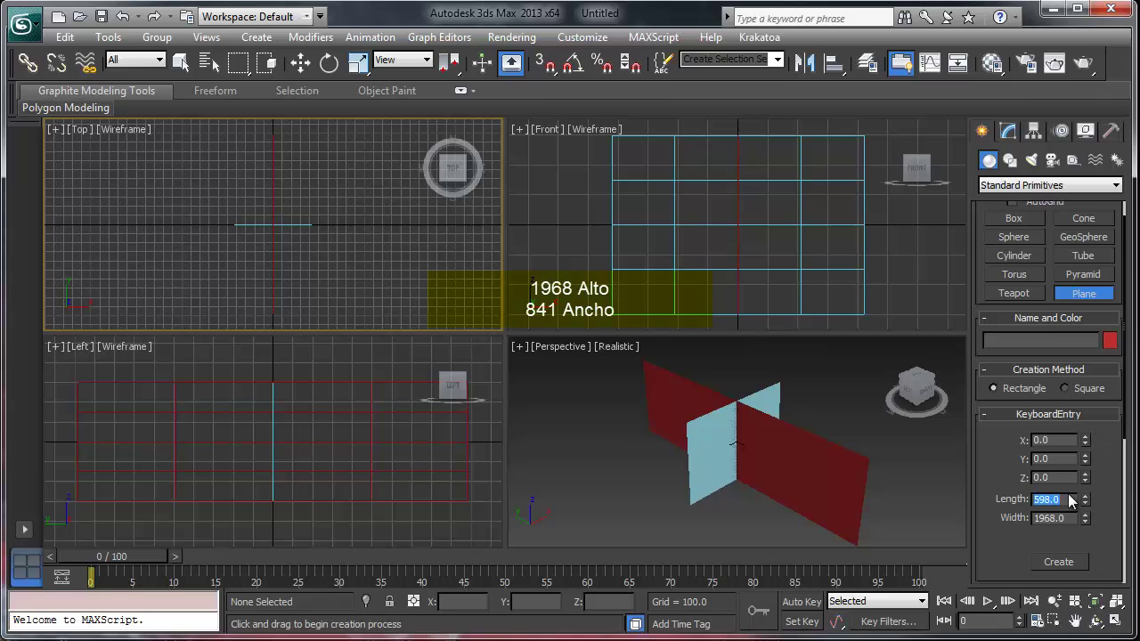
text(1)
text(968)
double_click(1072, 518)
text(8)
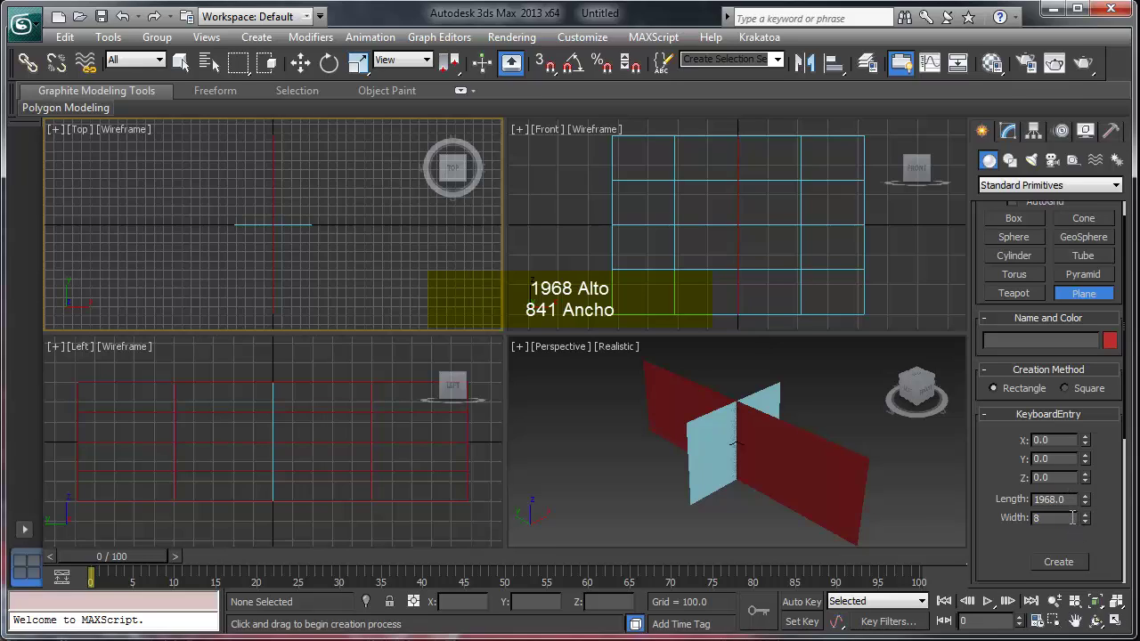
text(41)
key(Return)
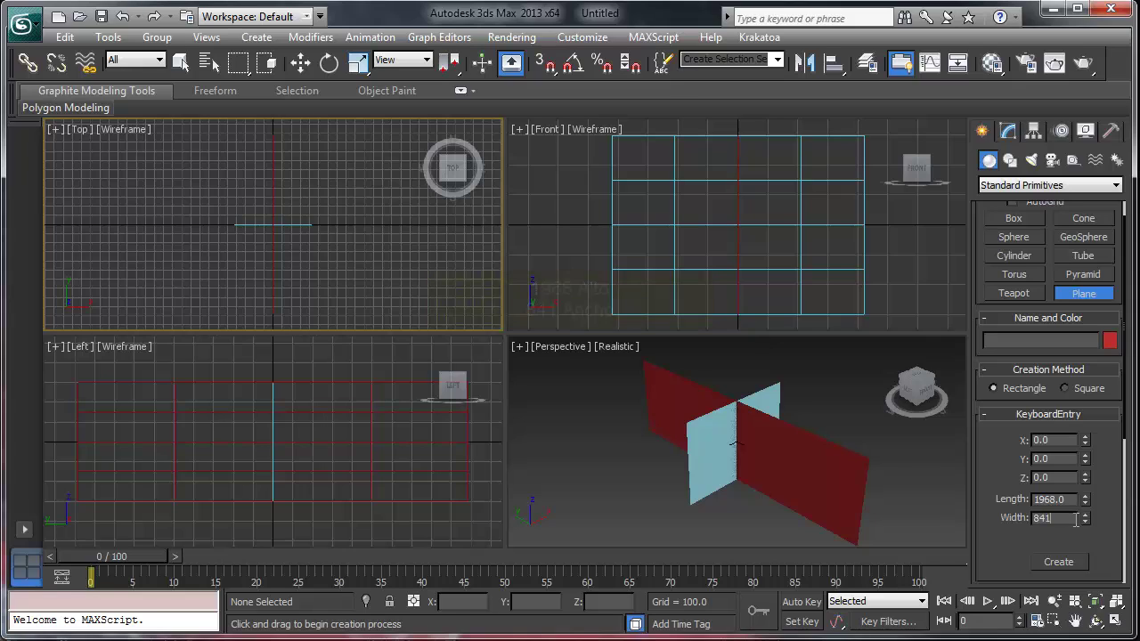
click(1074, 567)
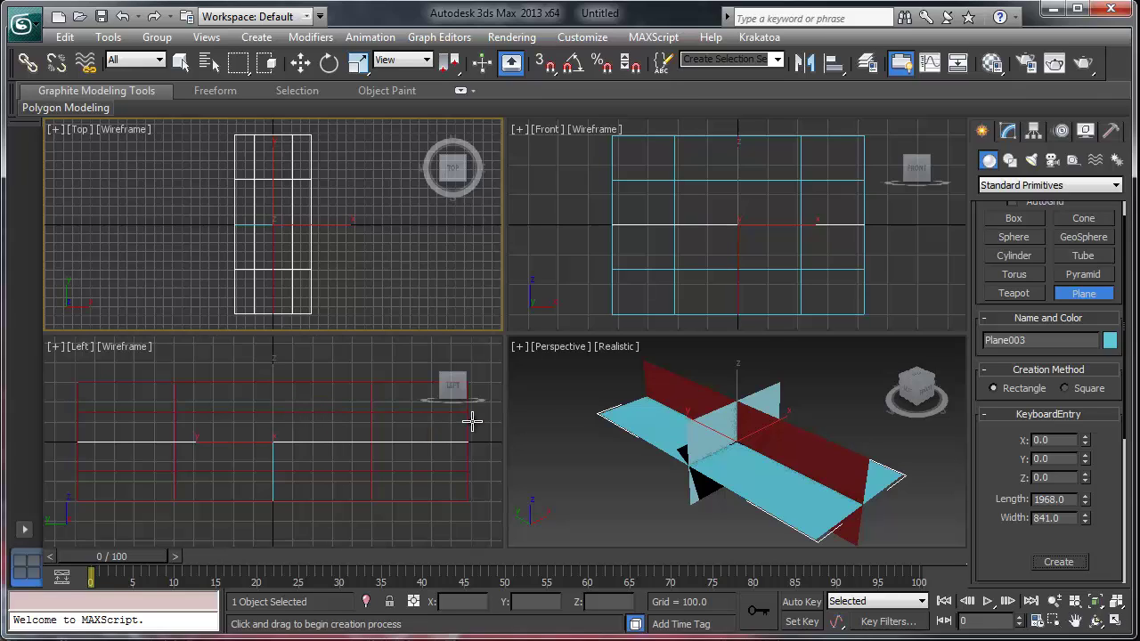
key(q)
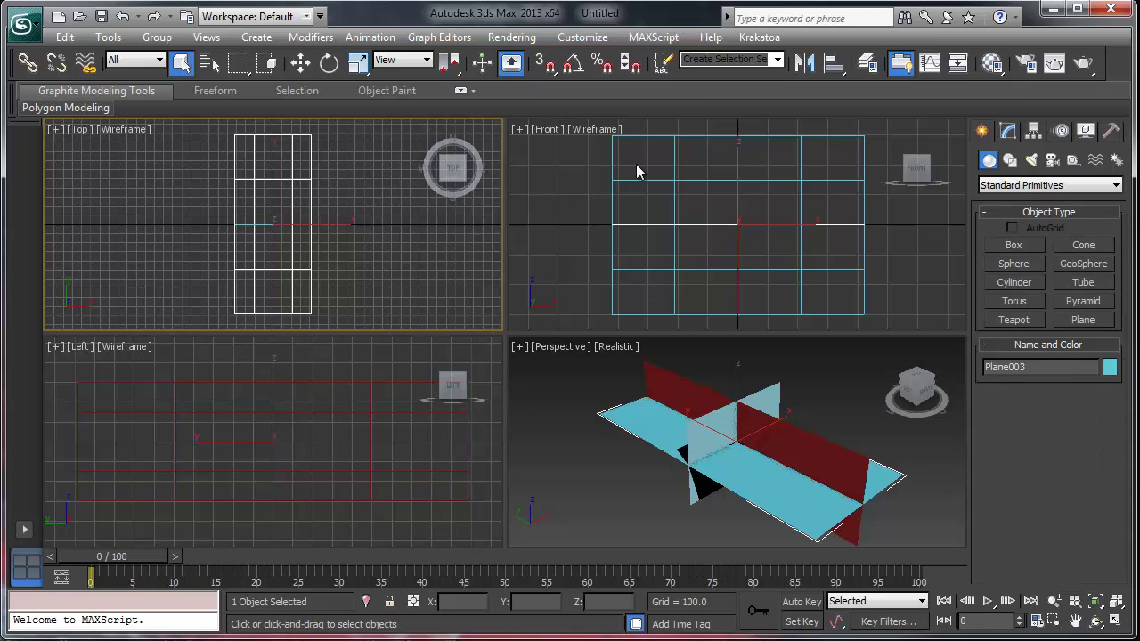
Switch the Front viewport to the Back view
right_click(548, 130)
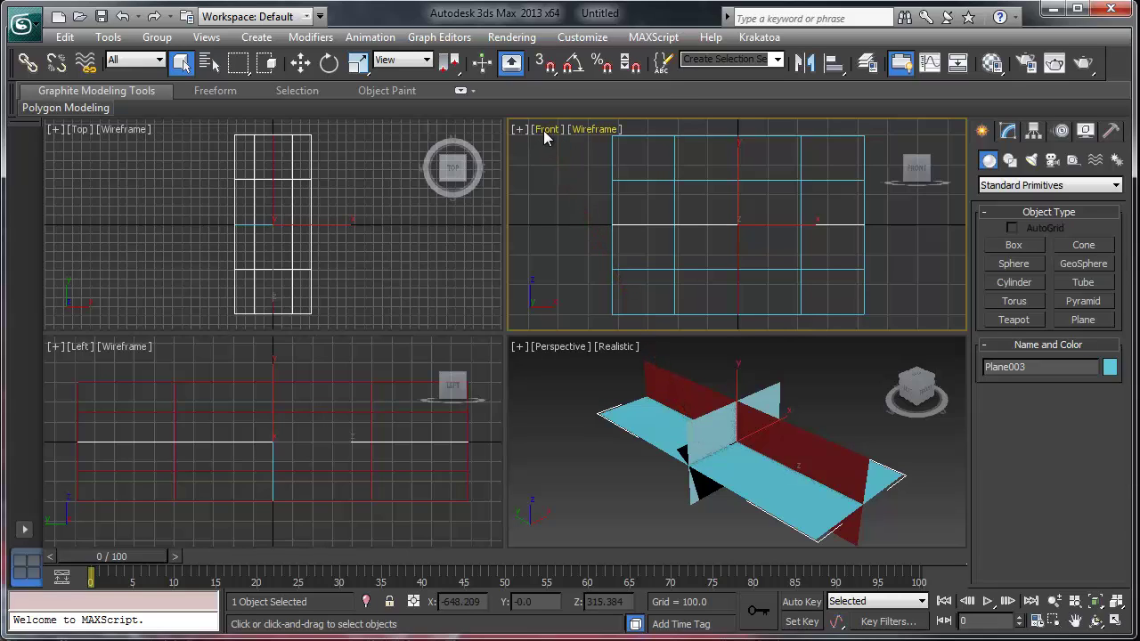
click(546, 132)
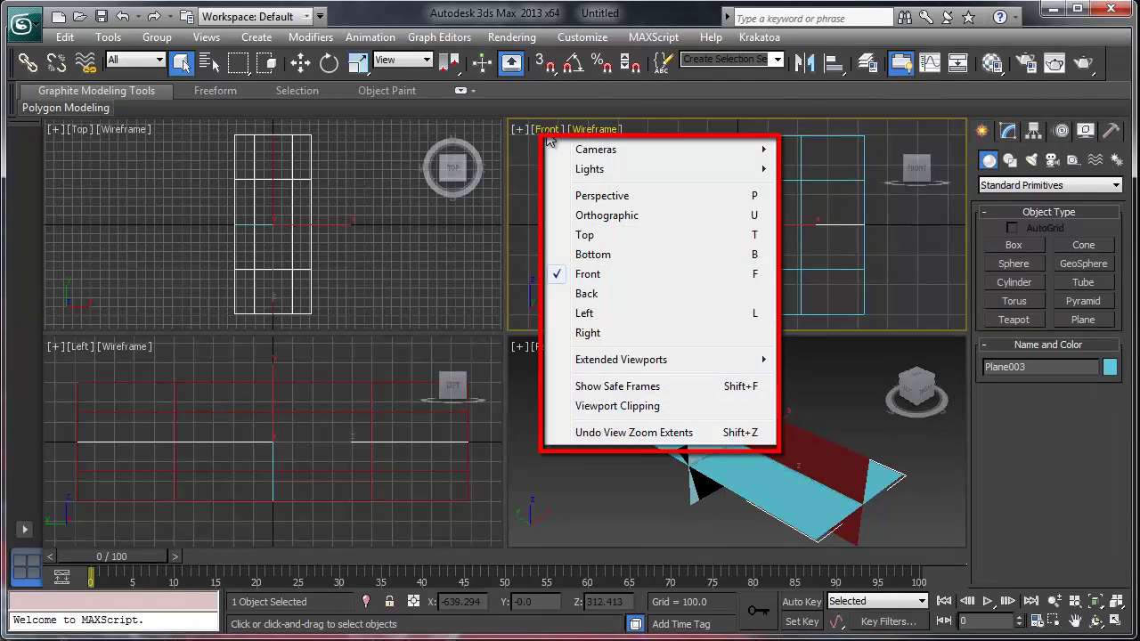
click(586, 293)
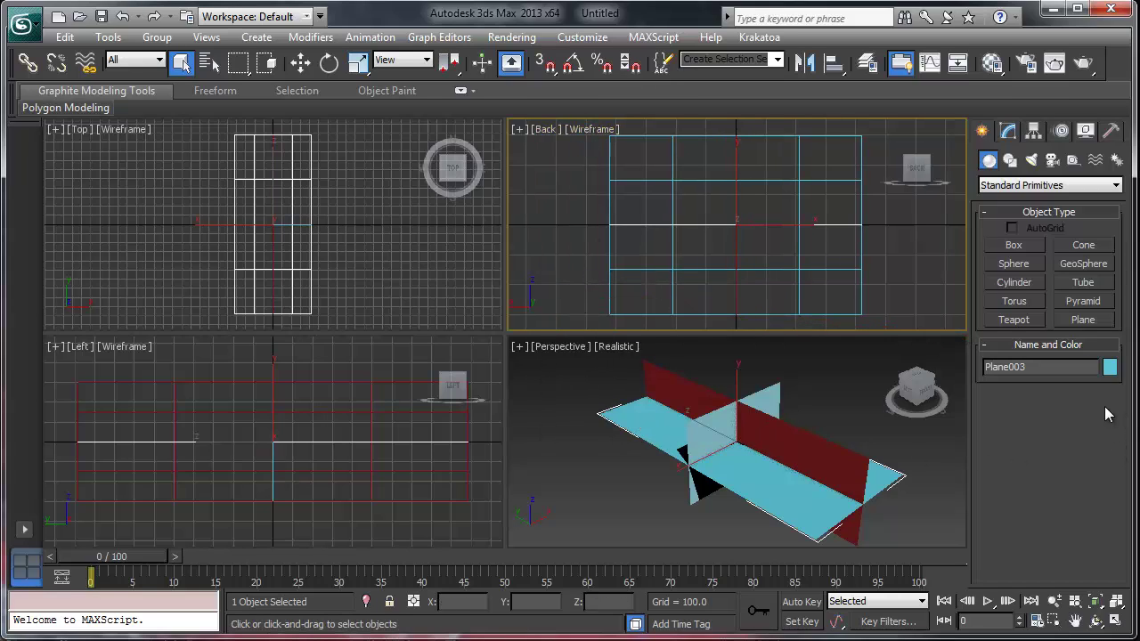
Create a fourth plane in the Back view at the origin, with length 598 and width 841
click(1083, 322)
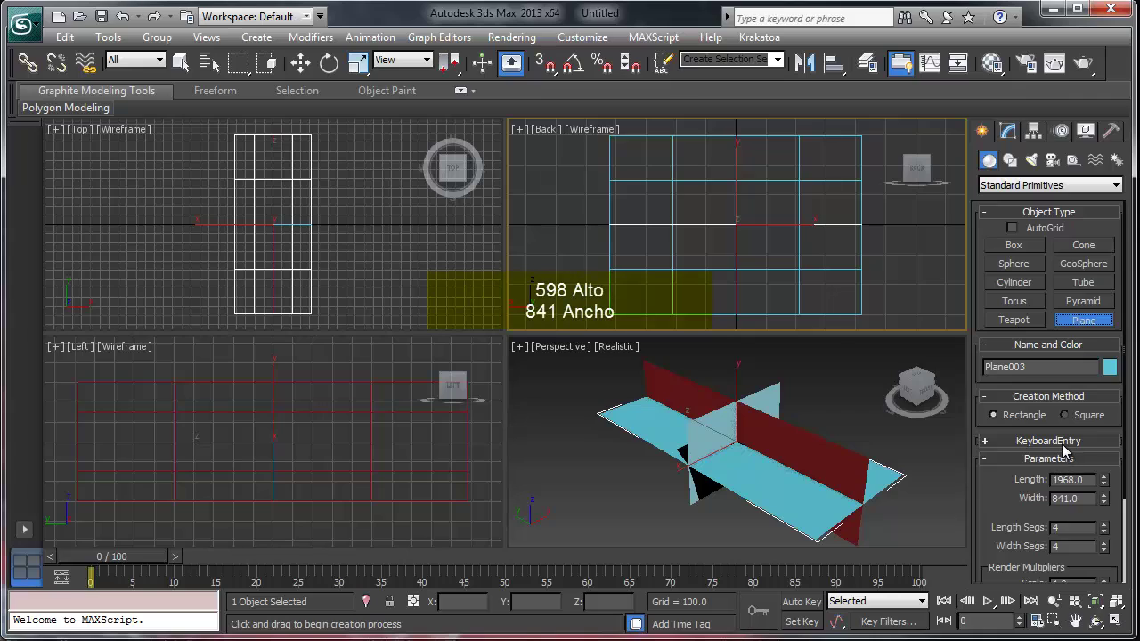
click(1064, 445)
drag(1066, 500, 980, 500)
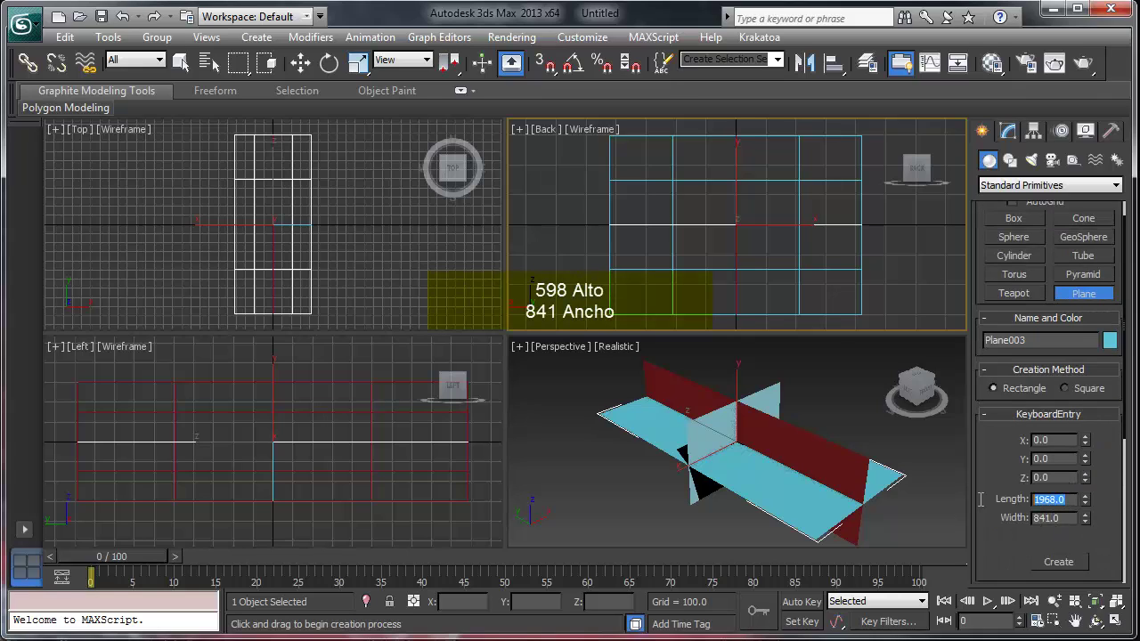
text(598)
click(1075, 521)
text(841.0)
click(1068, 564)
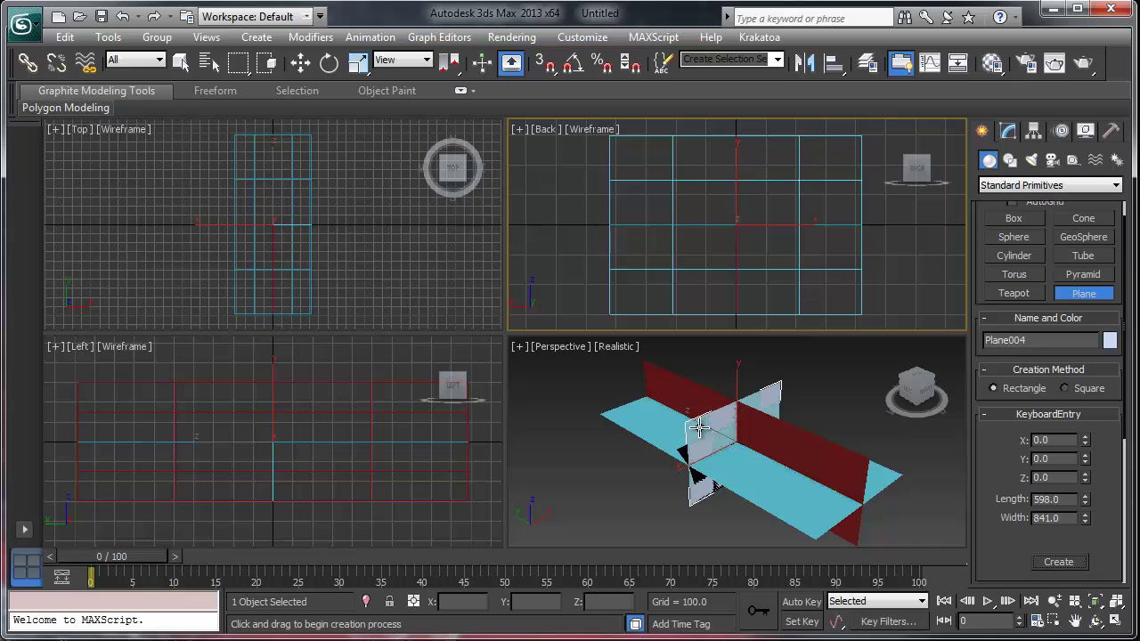
click(341, 279)
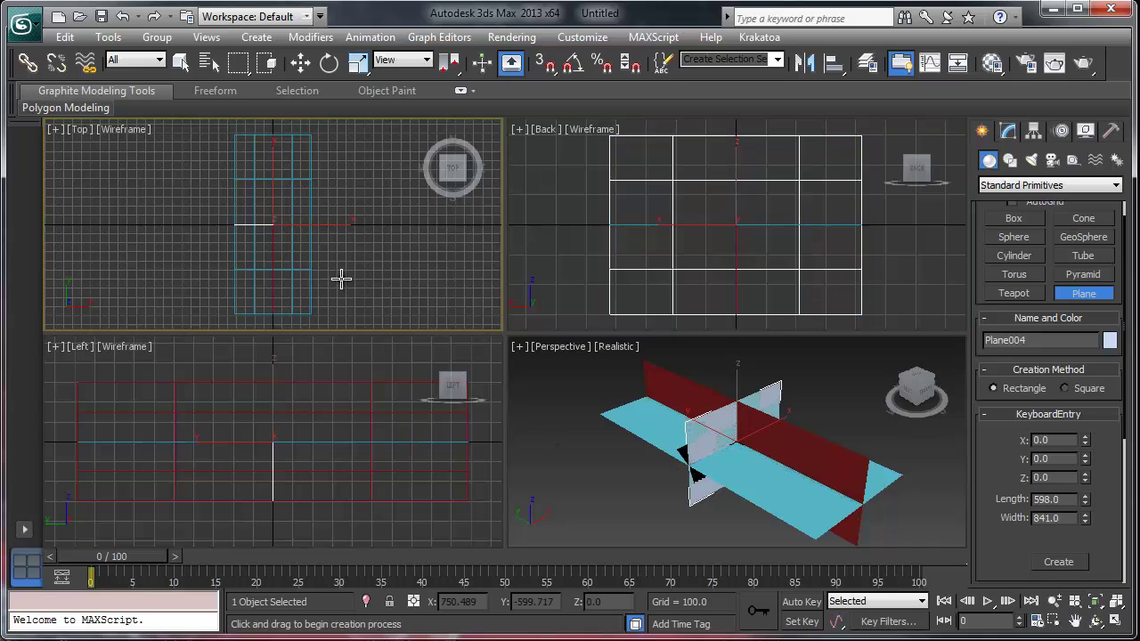
click(578, 270)
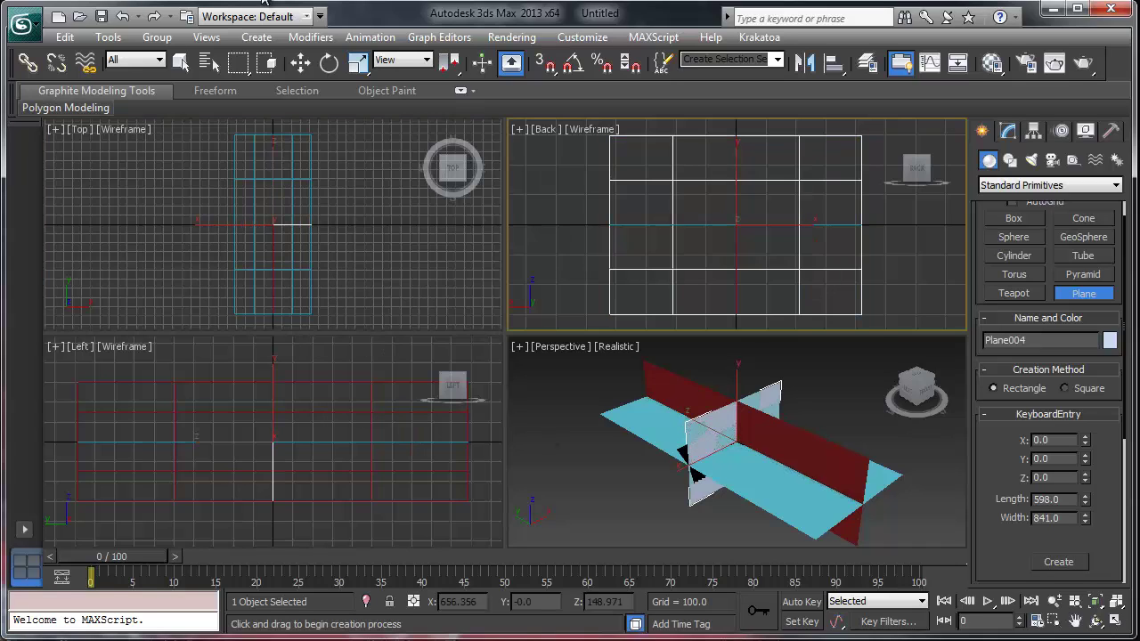
Move the rear plane to an absolute world Y position of 1 using Move Transform Type-In
right_click(300, 64)
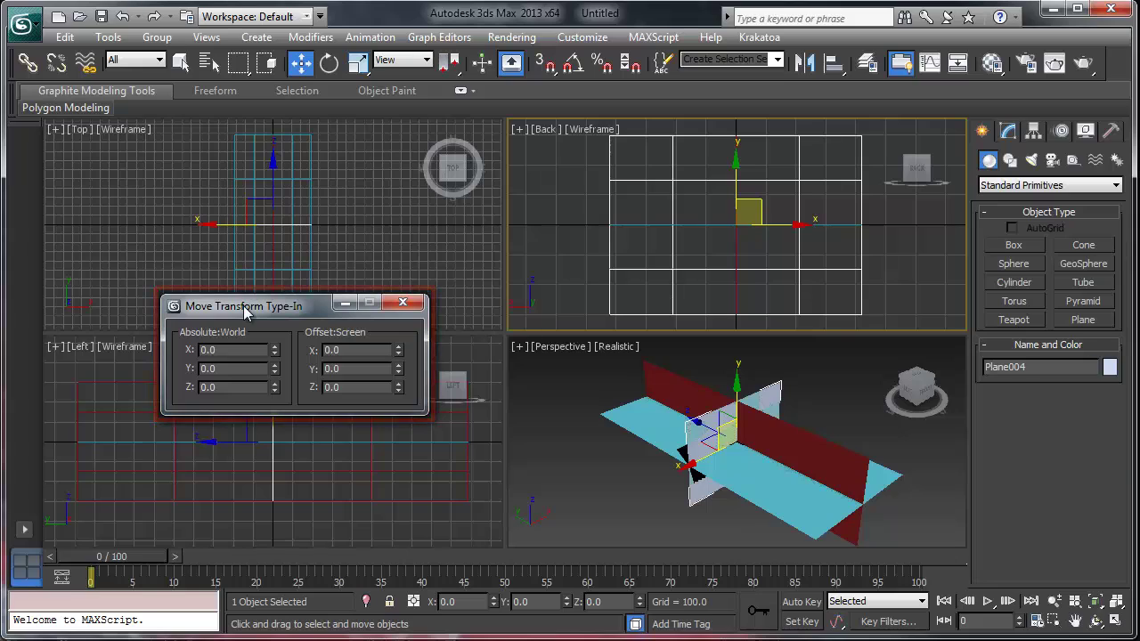
double_click(221, 368)
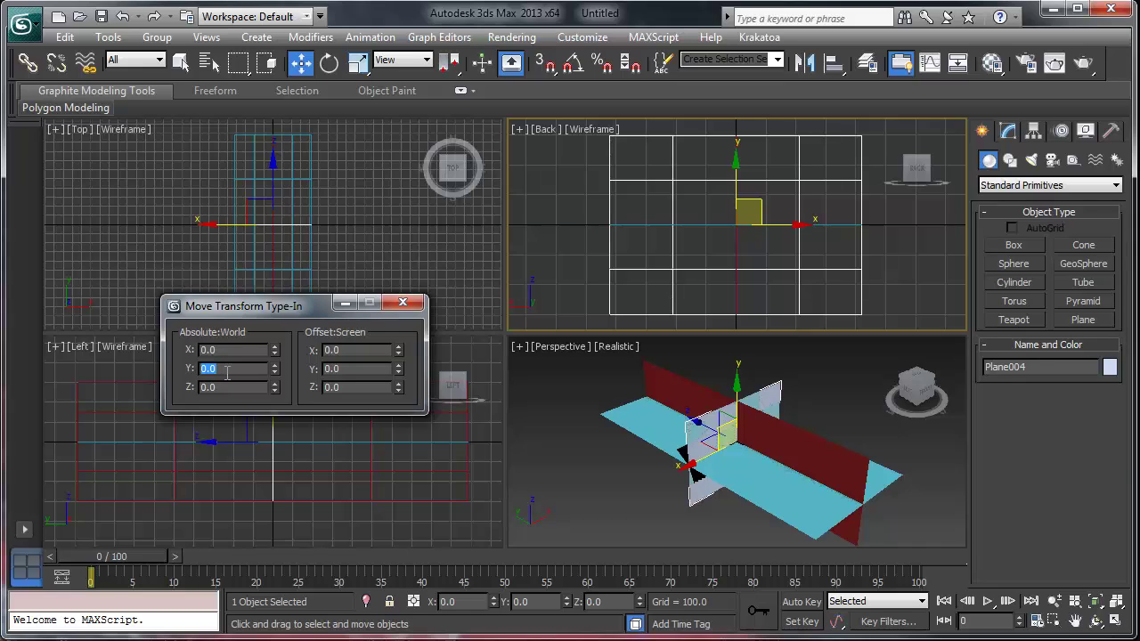
text(1)
key(Tab)
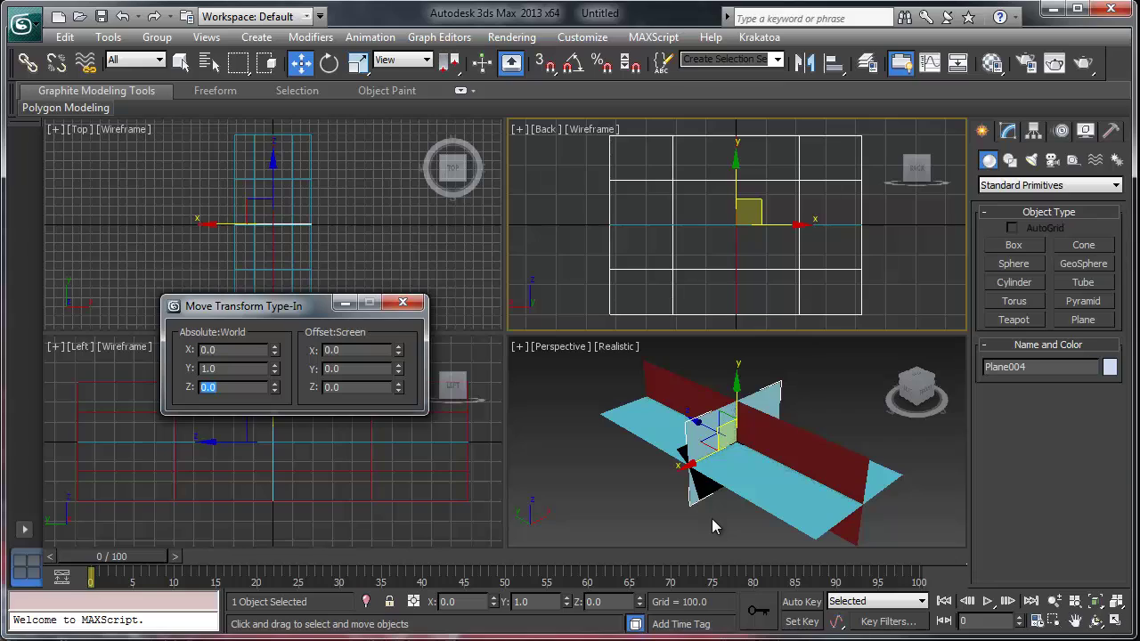
click(403, 302)
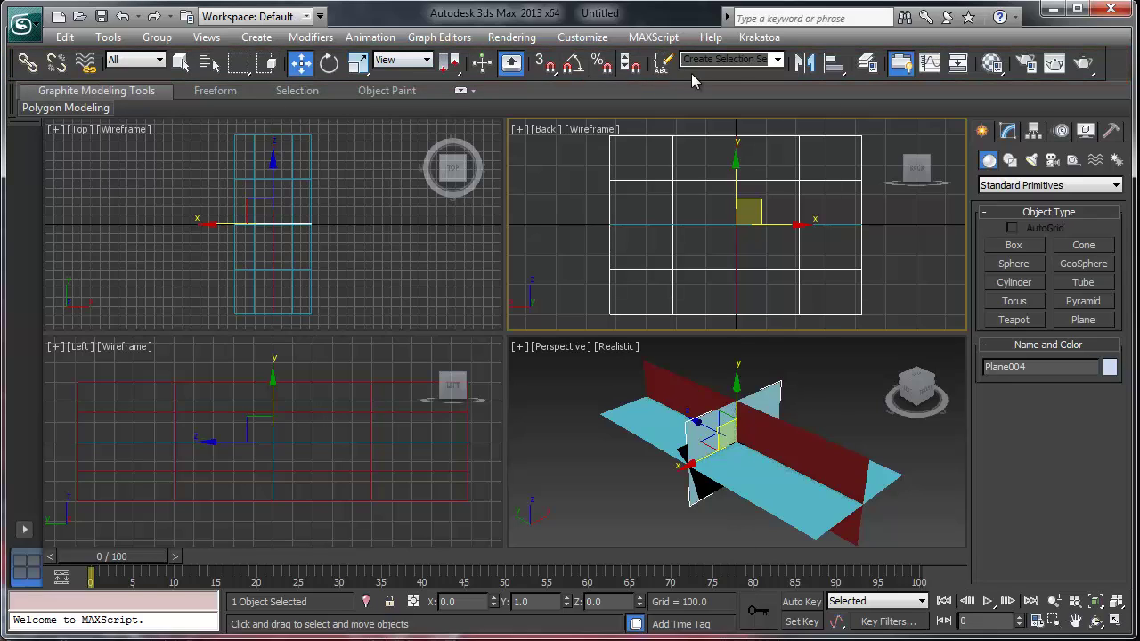
Open the Material Editor and choose a standard Bitmap map for the Diffuse channel of the first material, 01 - Default
click(994, 66)
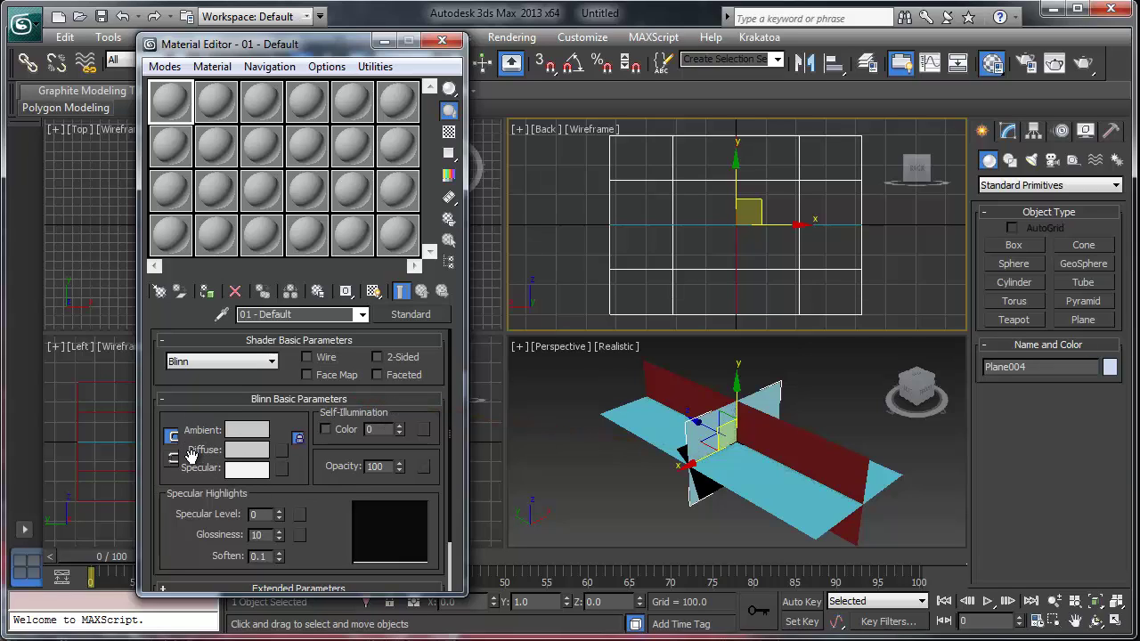
click(281, 453)
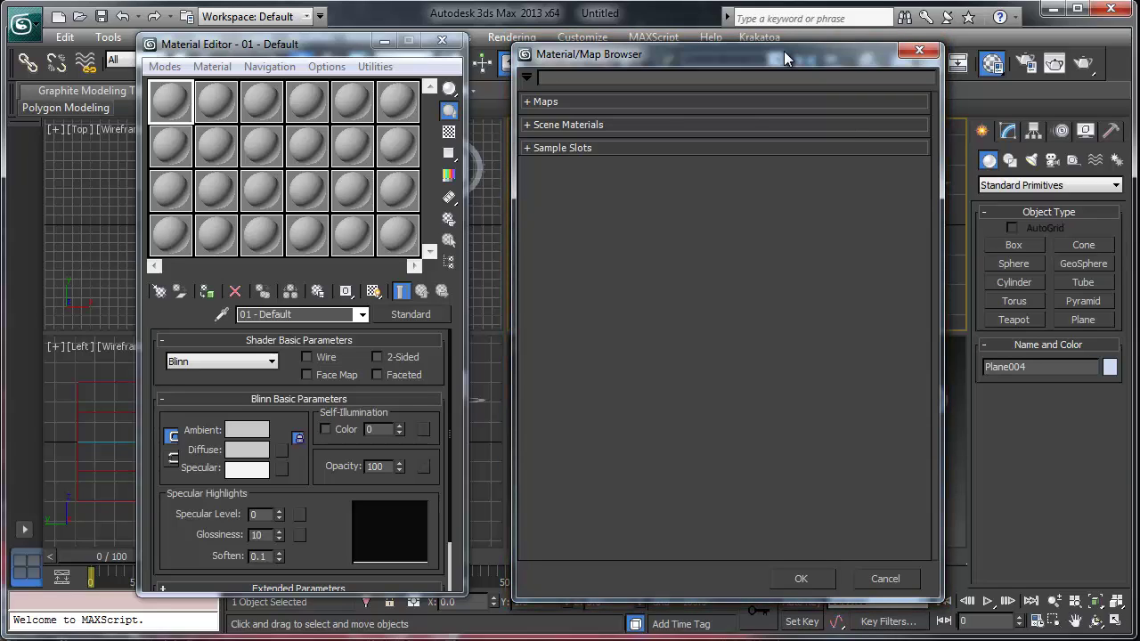
click(542, 106)
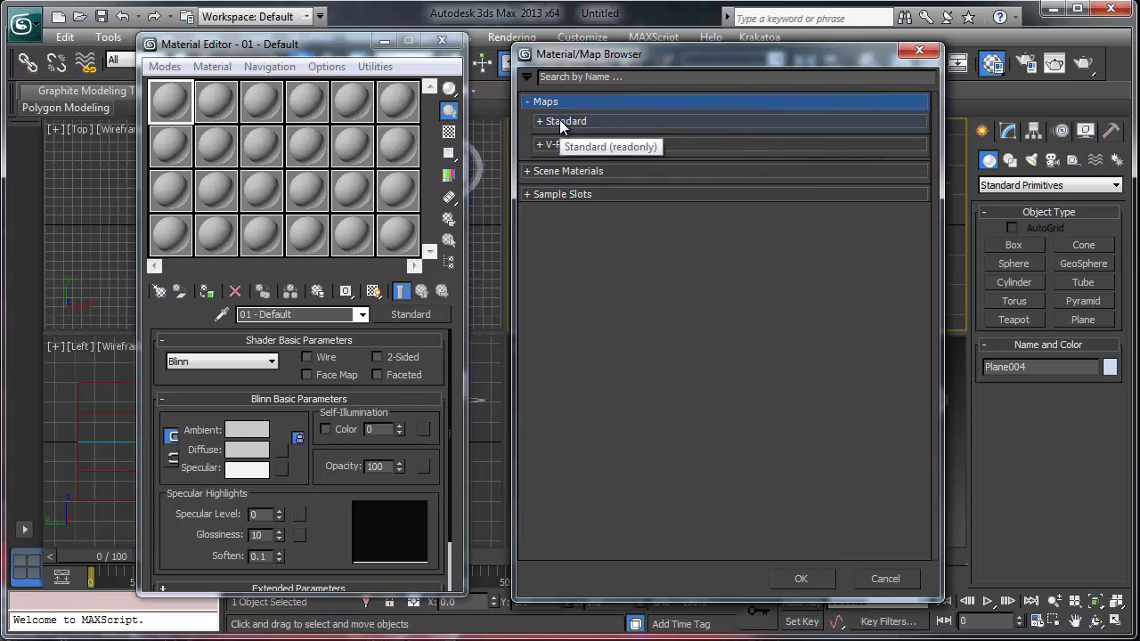
click(559, 121)
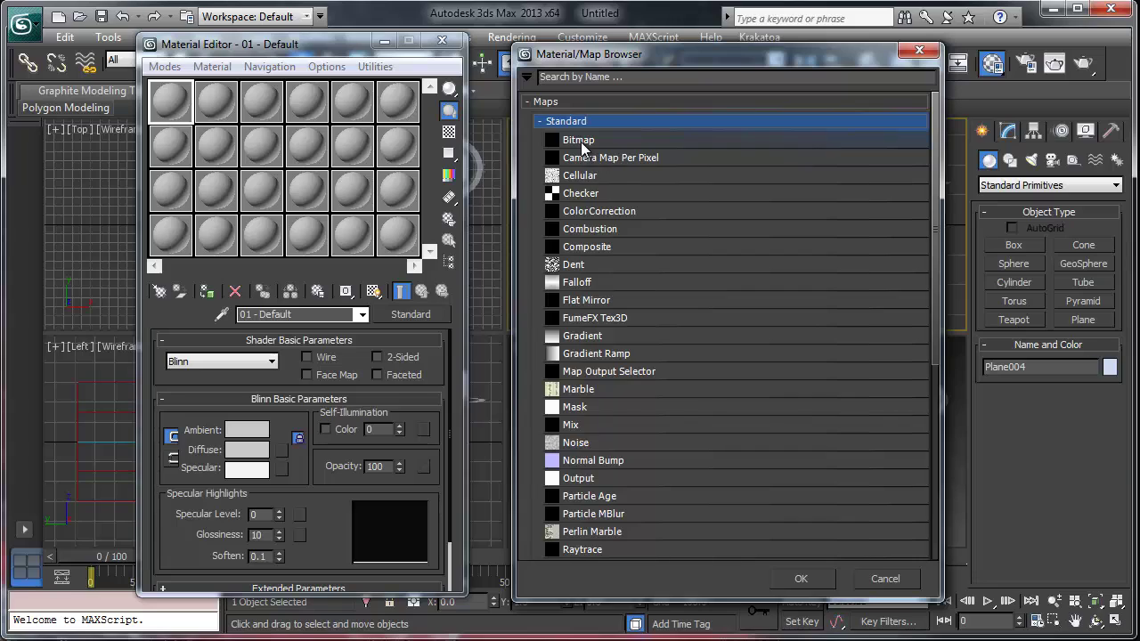
click(583, 142)
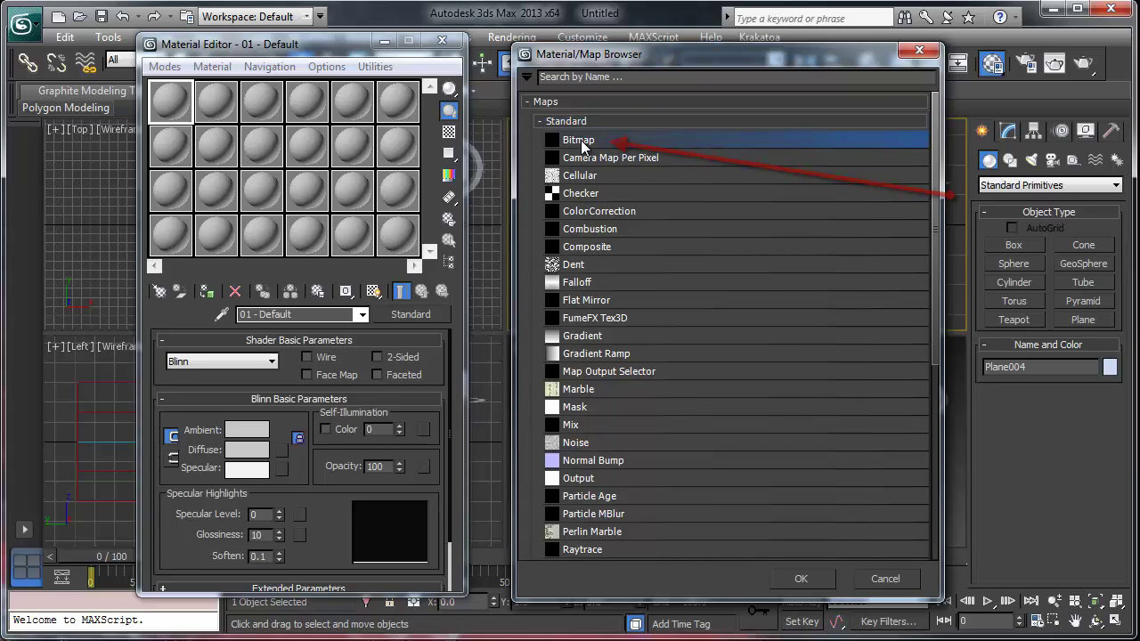
click(800, 580)
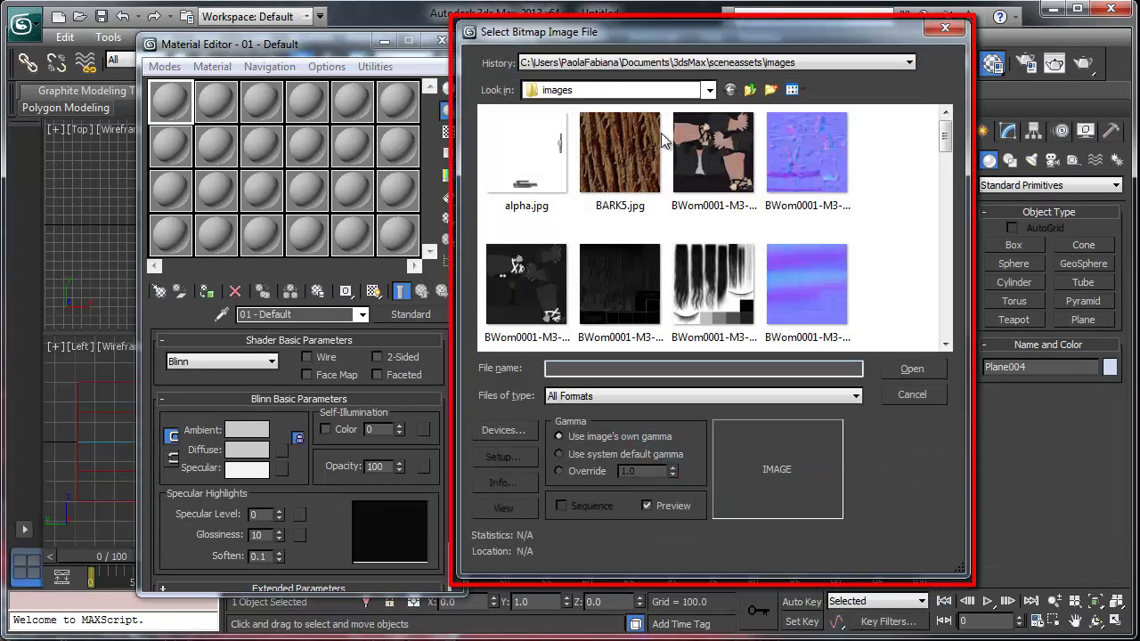
Load Front.PNG from My Documents > My Tutorials > Blueprint Setup > Project_Blueprints > plane_setup as the diffuse bitmap
click(710, 90)
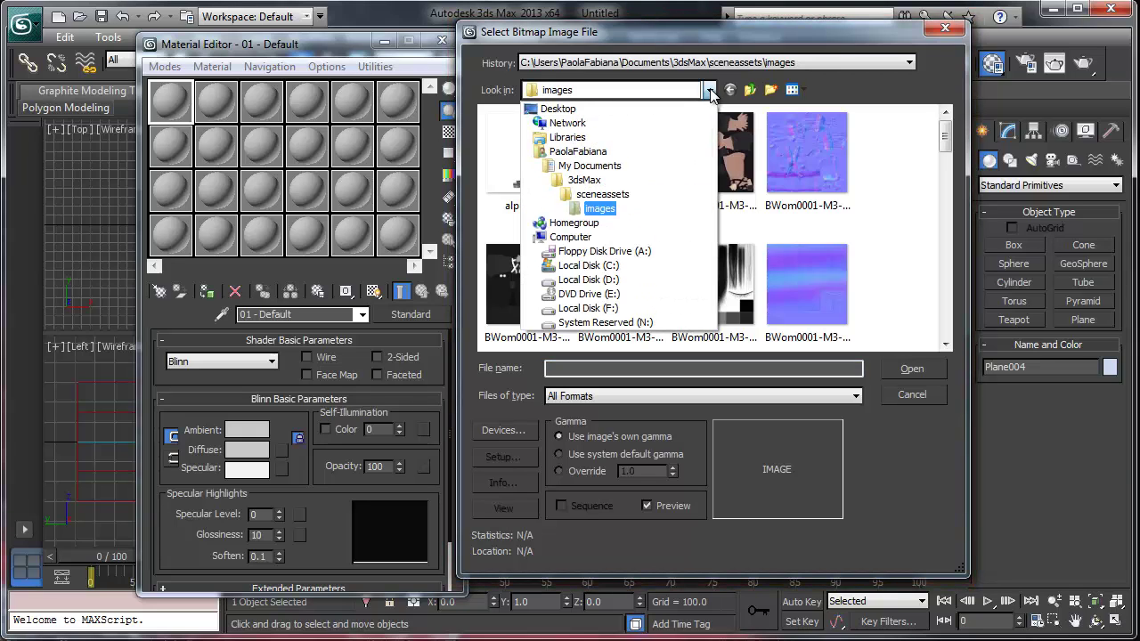
click(626, 164)
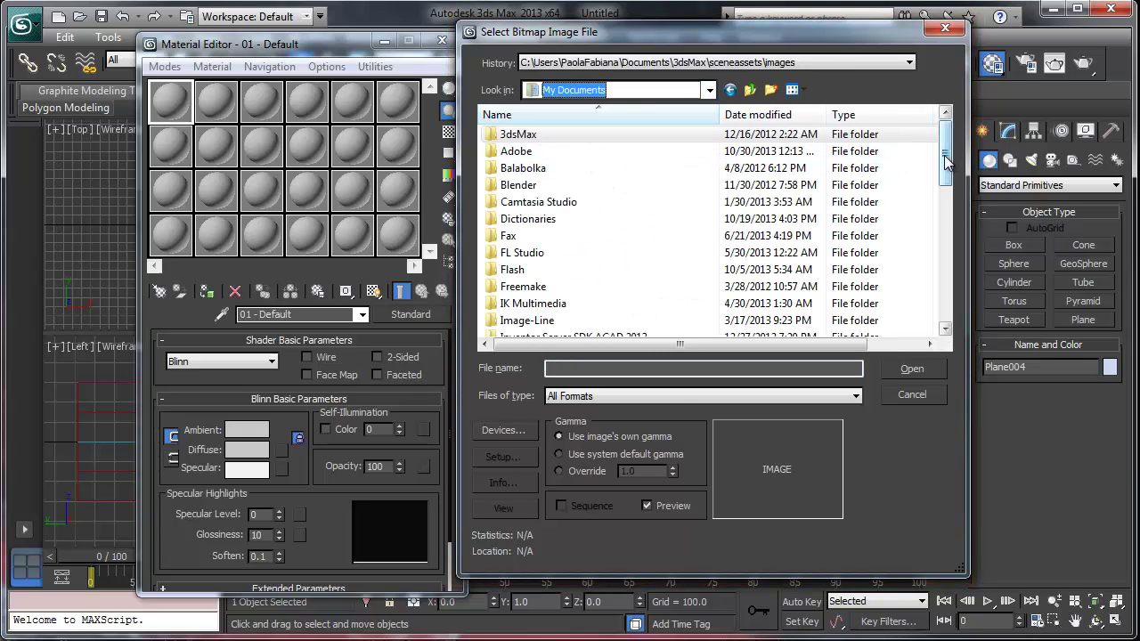
scroll(946, 201, down, 2)
scroll(946, 200, down, 2)
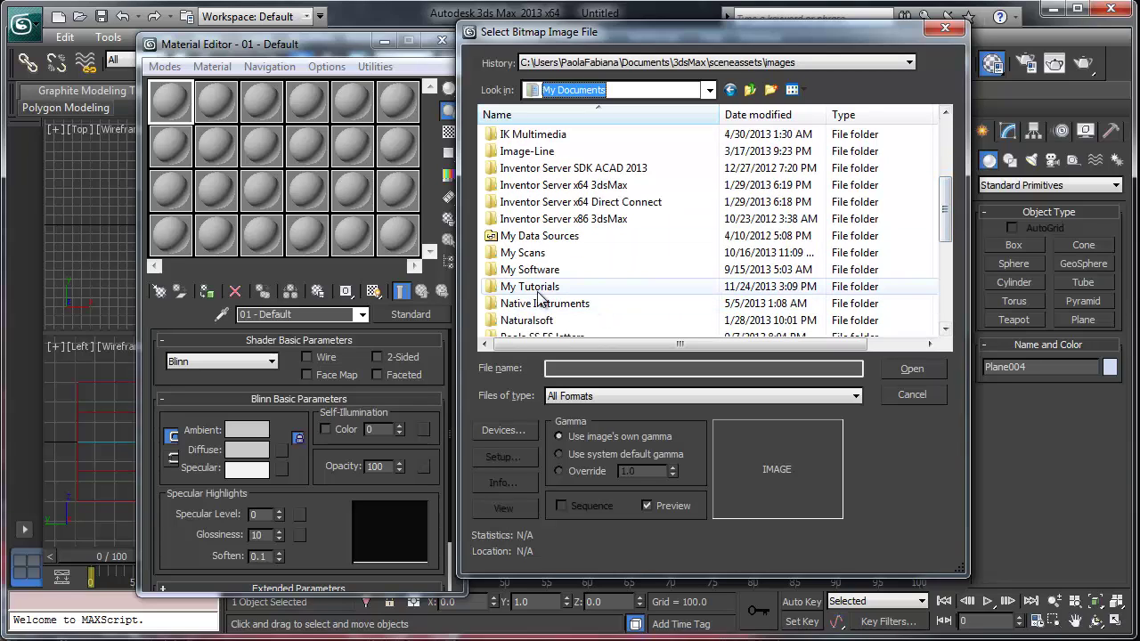
double_click(538, 290)
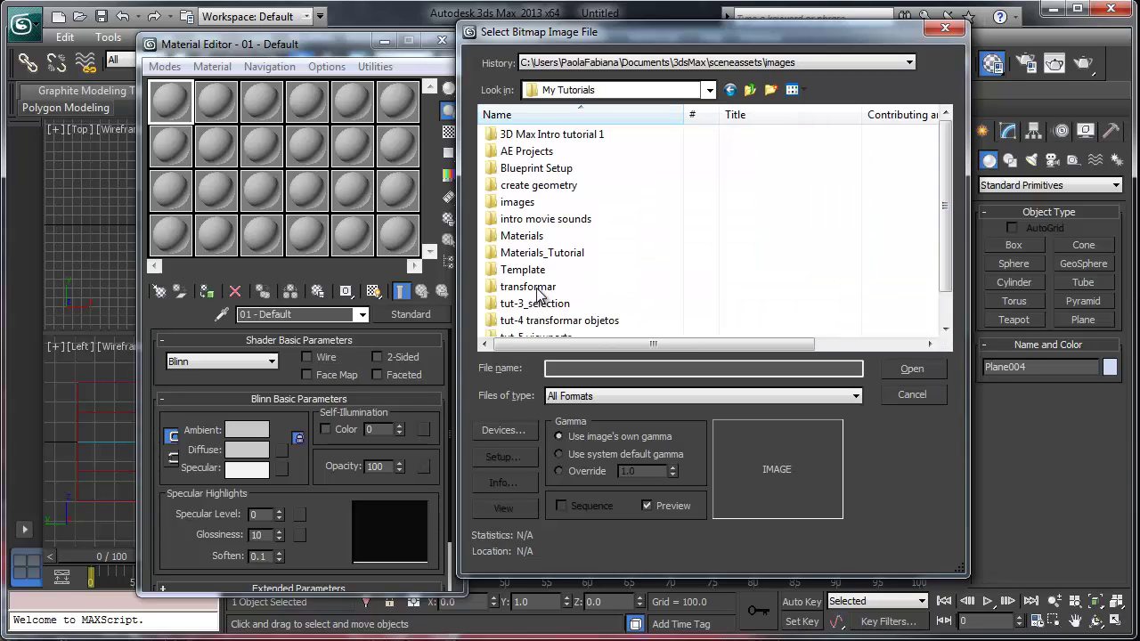
double_click(542, 170)
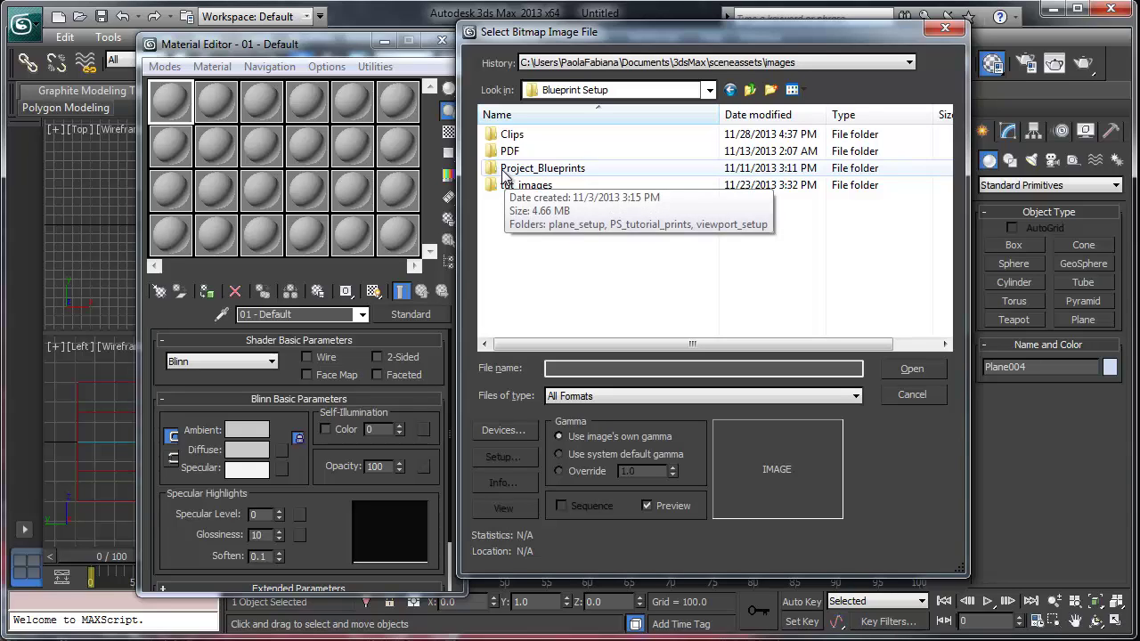
double_click(580, 169)
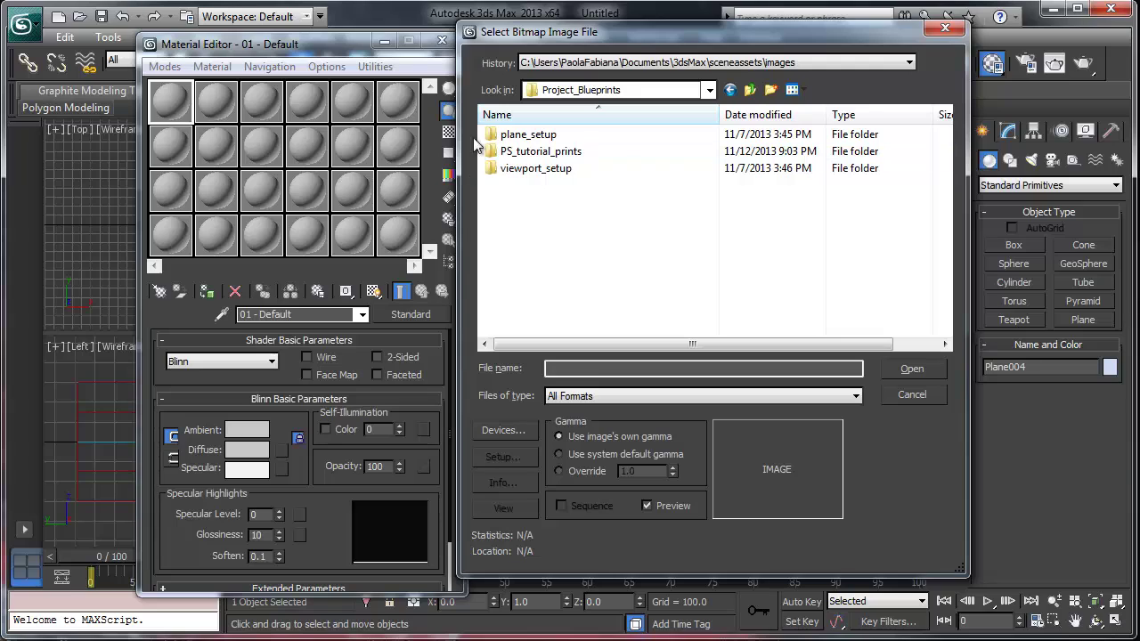
double_click(533, 139)
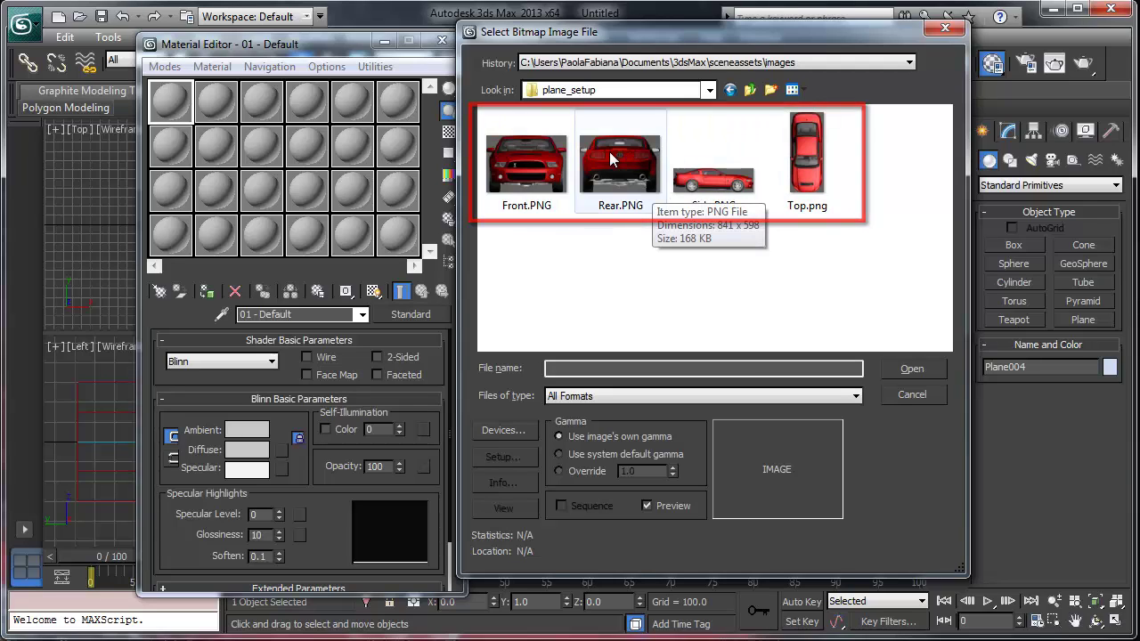
click(530, 167)
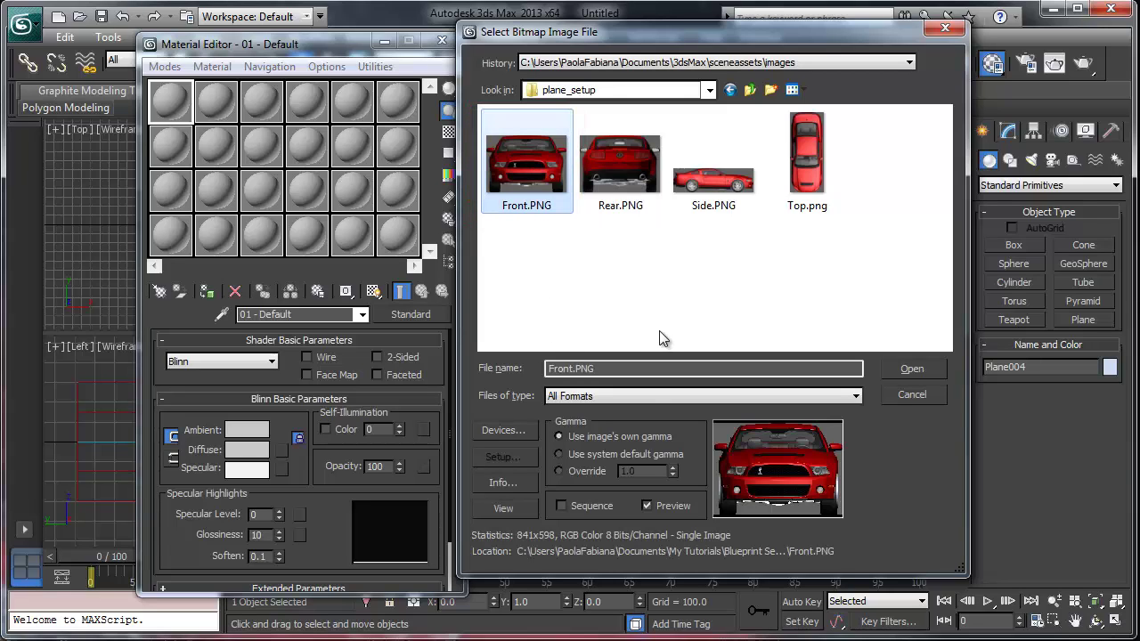
click(910, 369)
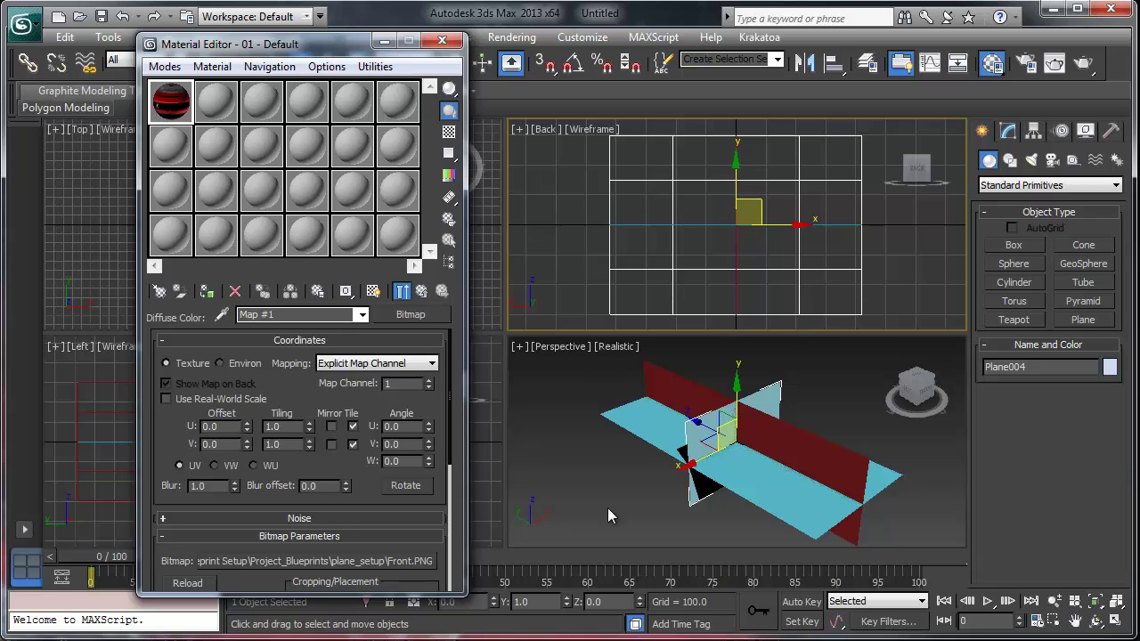
Assign the 01 - Default material to the front plane, Plane001, and show its map in the viewport
click(701, 439)
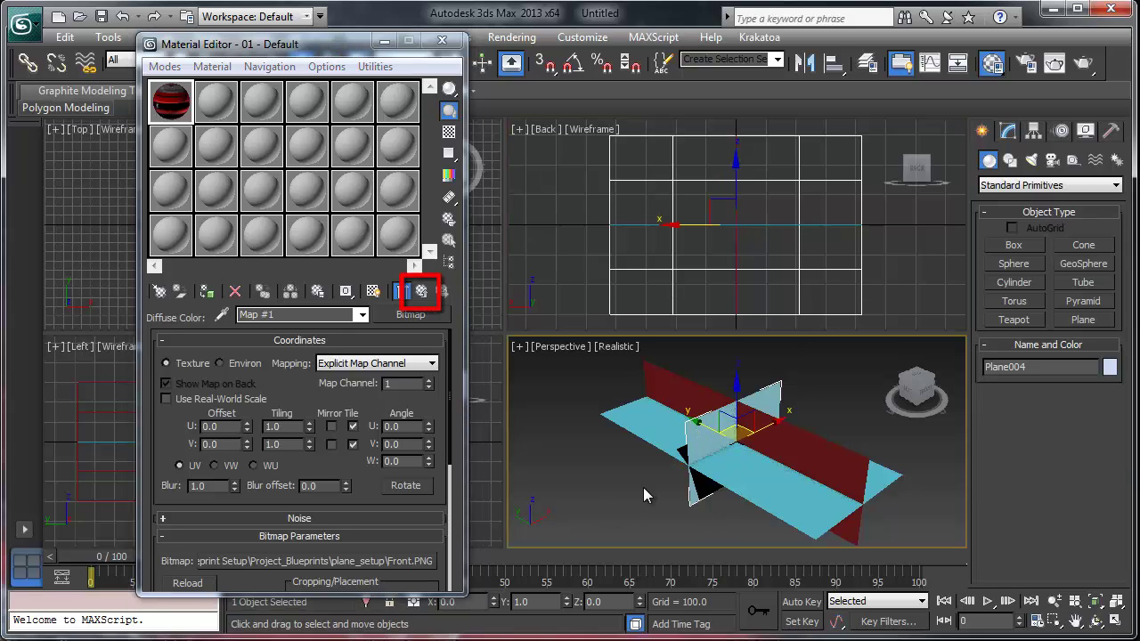
click(421, 292)
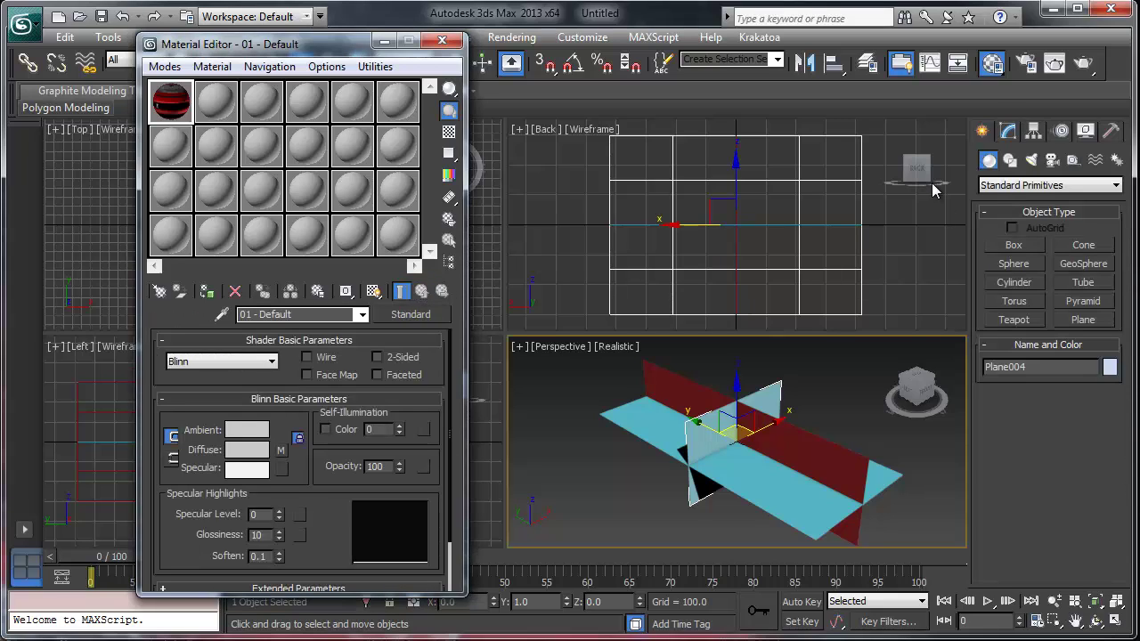
click(1008, 131)
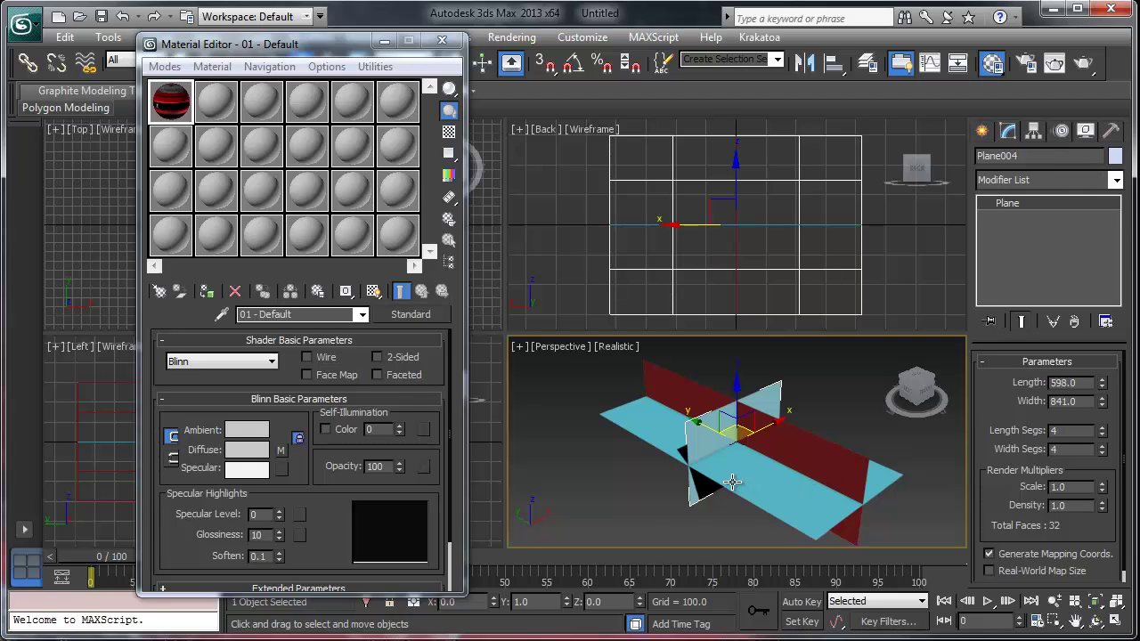
click(694, 441)
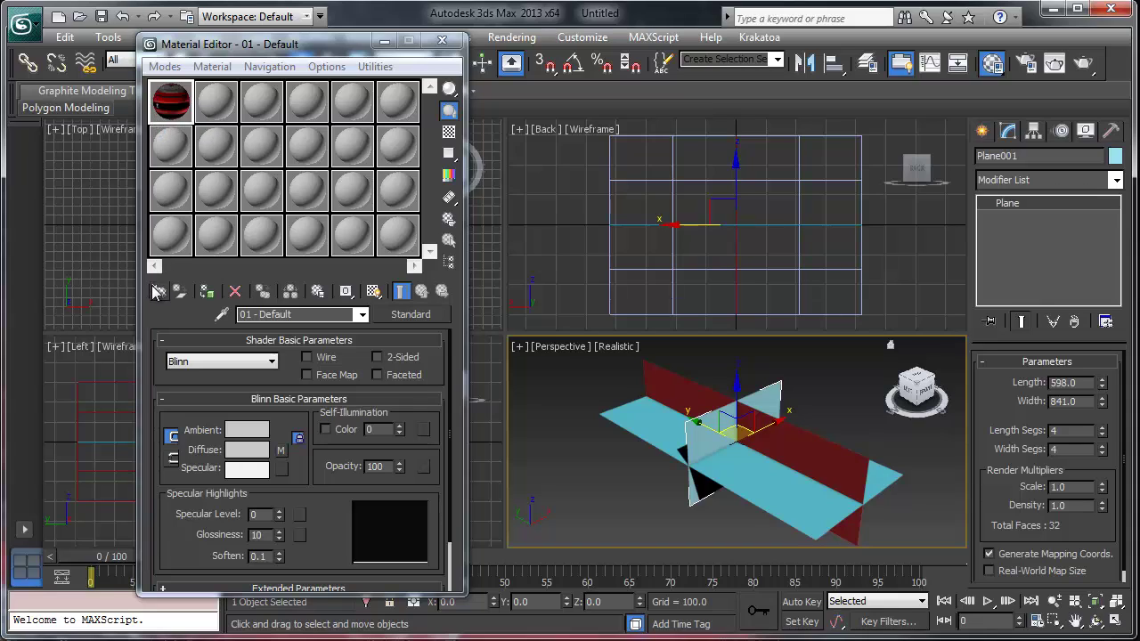
click(207, 295)
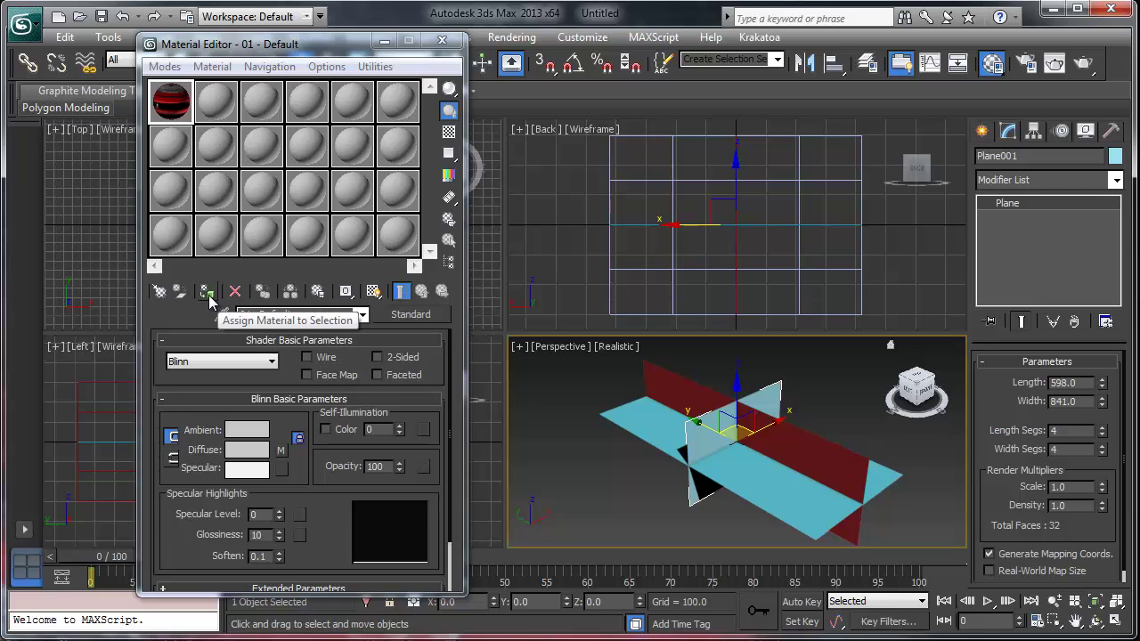
click(208, 295)
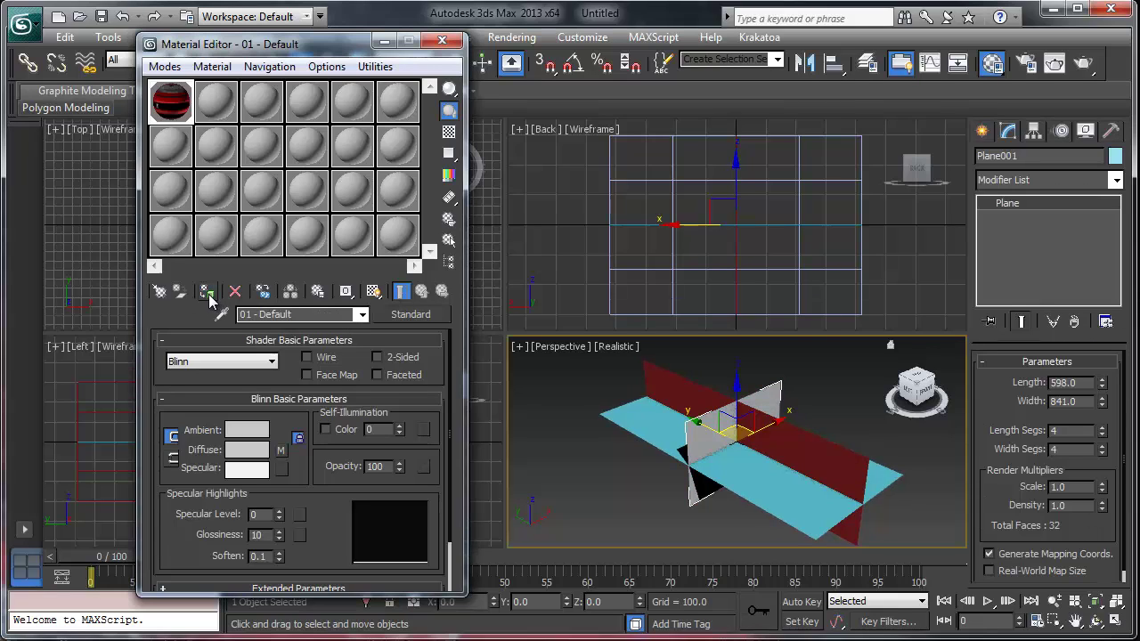
click(372, 292)
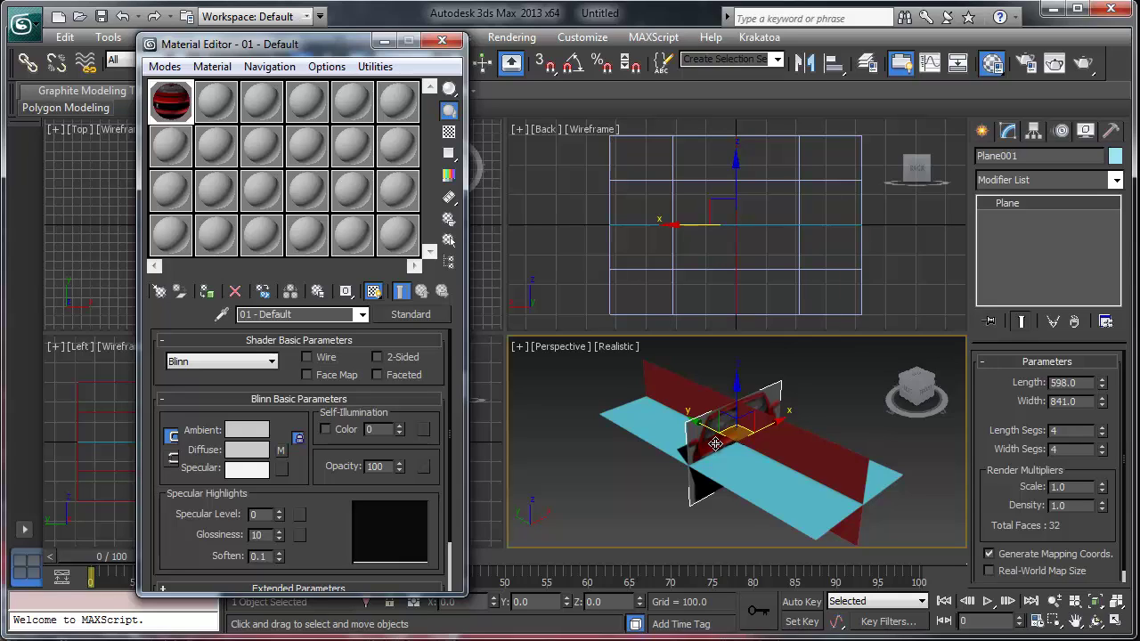
Switch the Back viewport to the Front view, set its display mode to Shaded and hide its grid
click(548, 127)
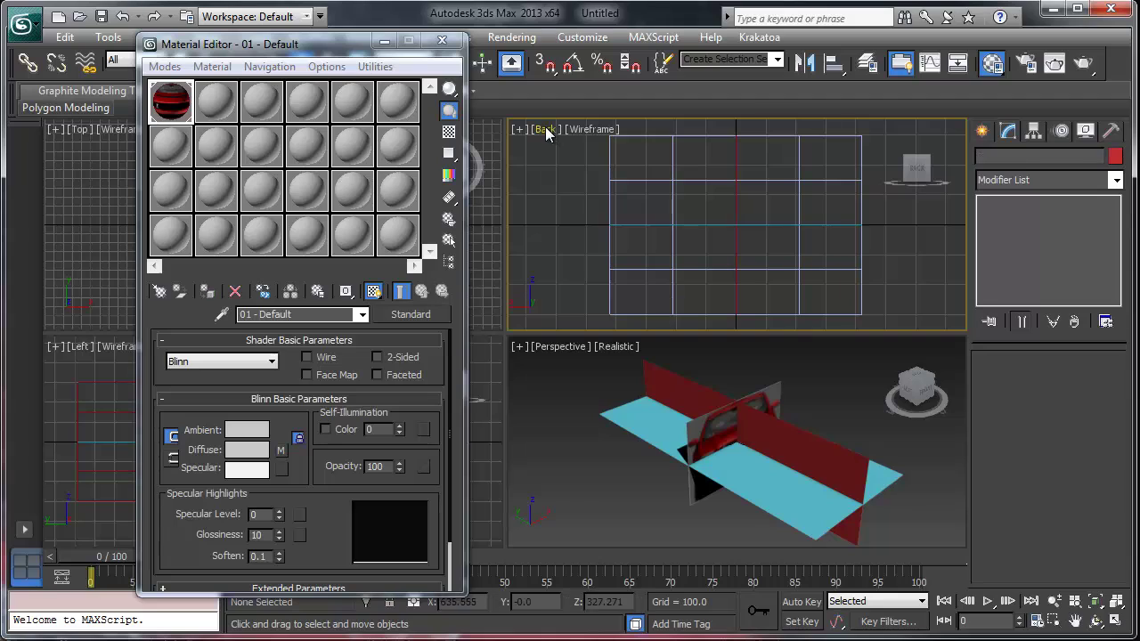
click(547, 130)
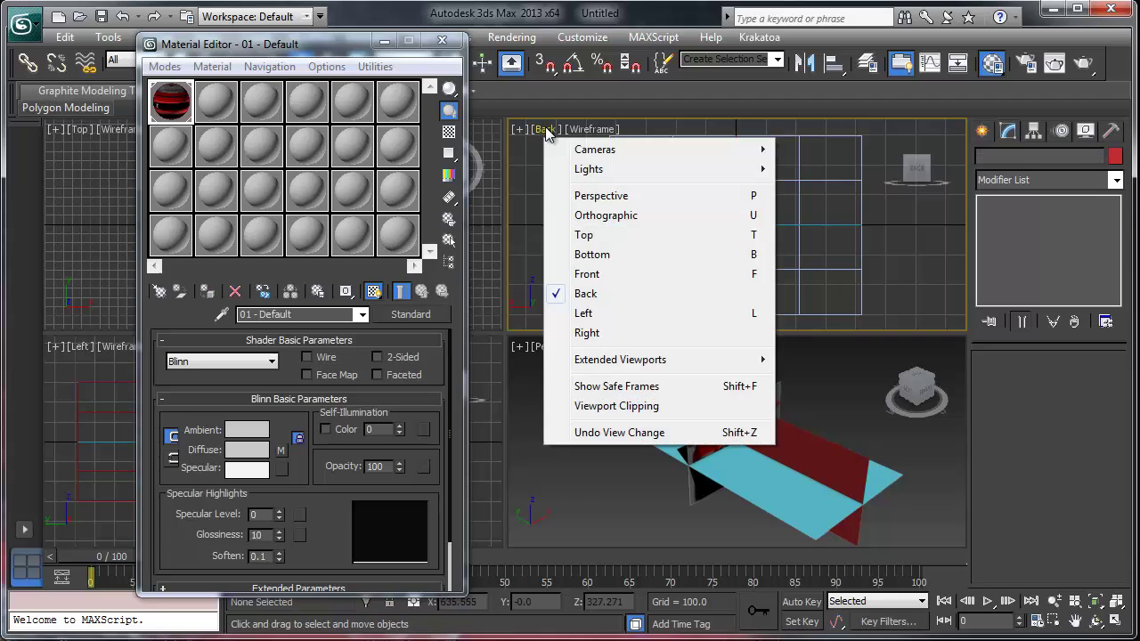
click(587, 273)
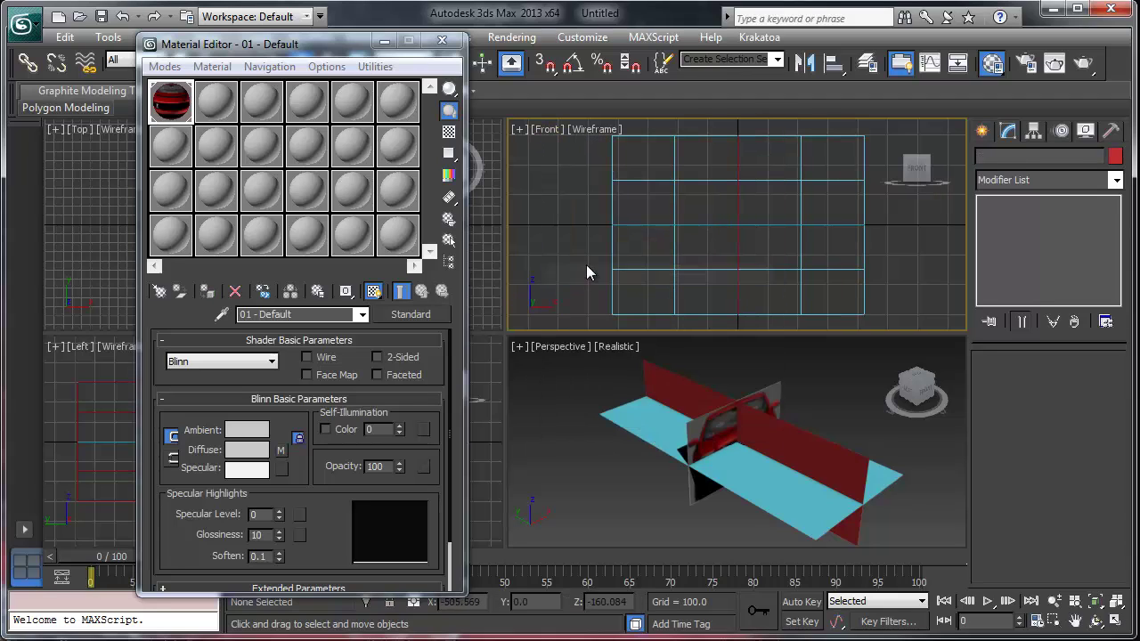
click(589, 131)
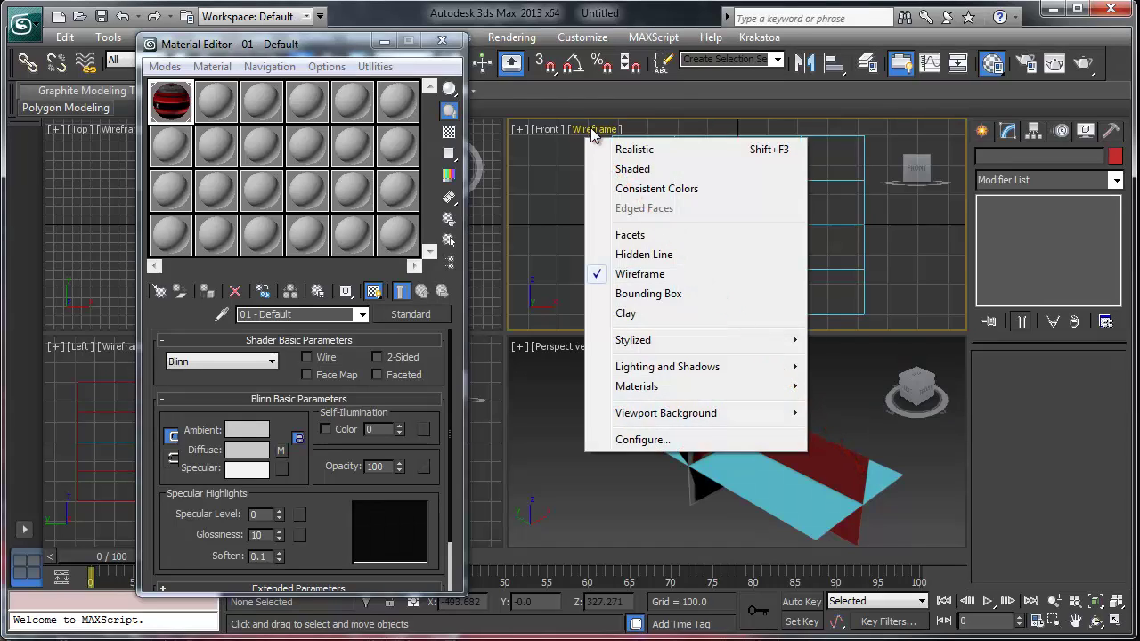
click(647, 171)
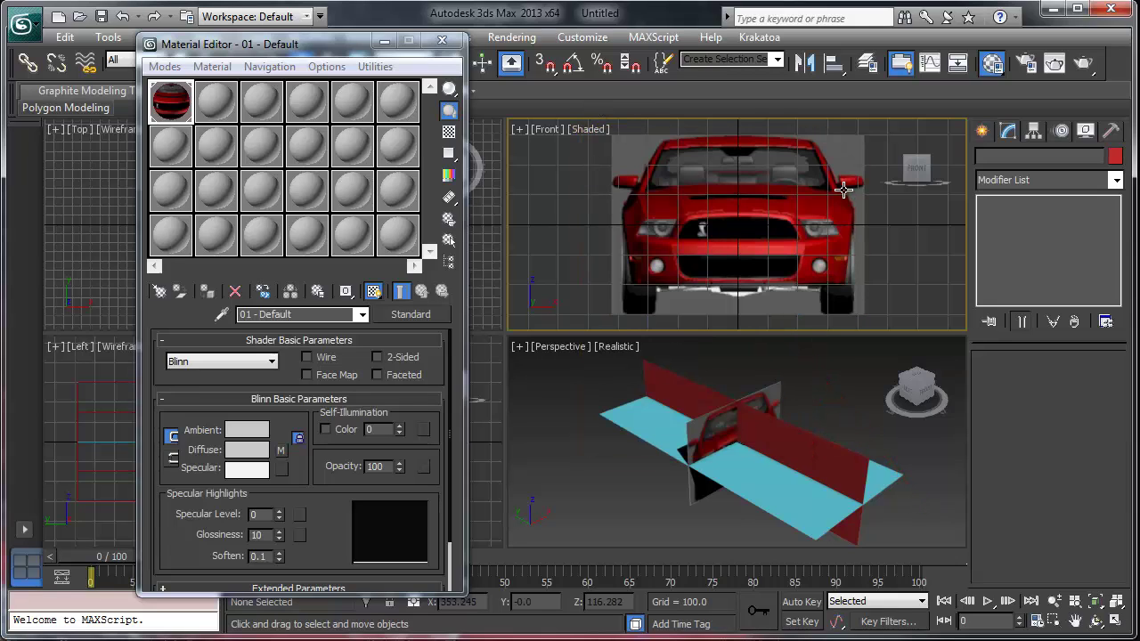
key(g)
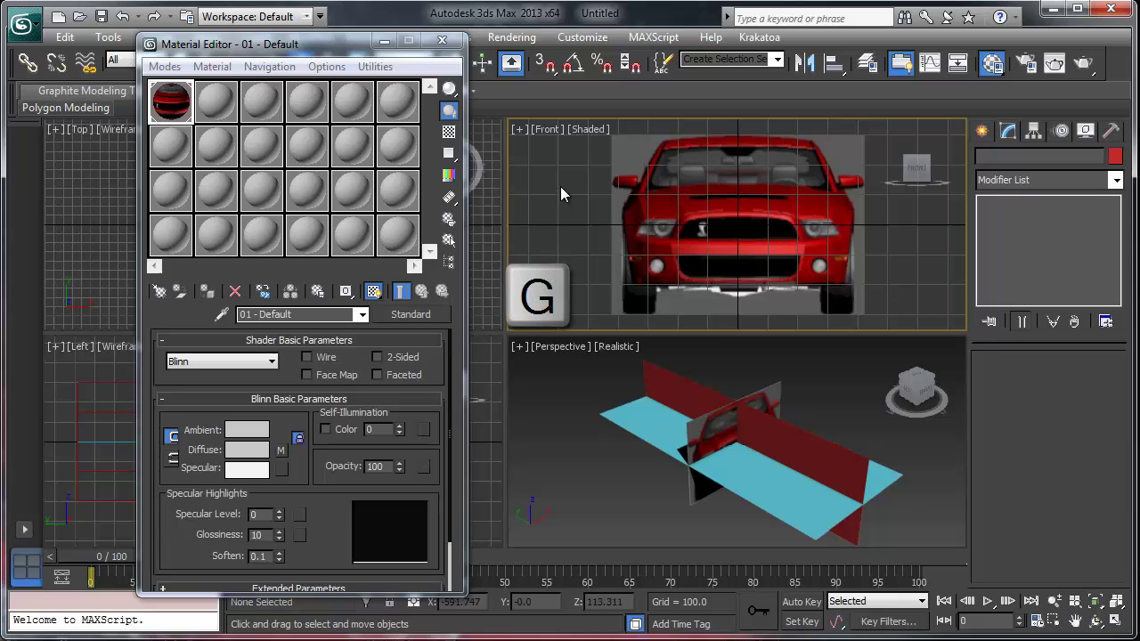
key(g)
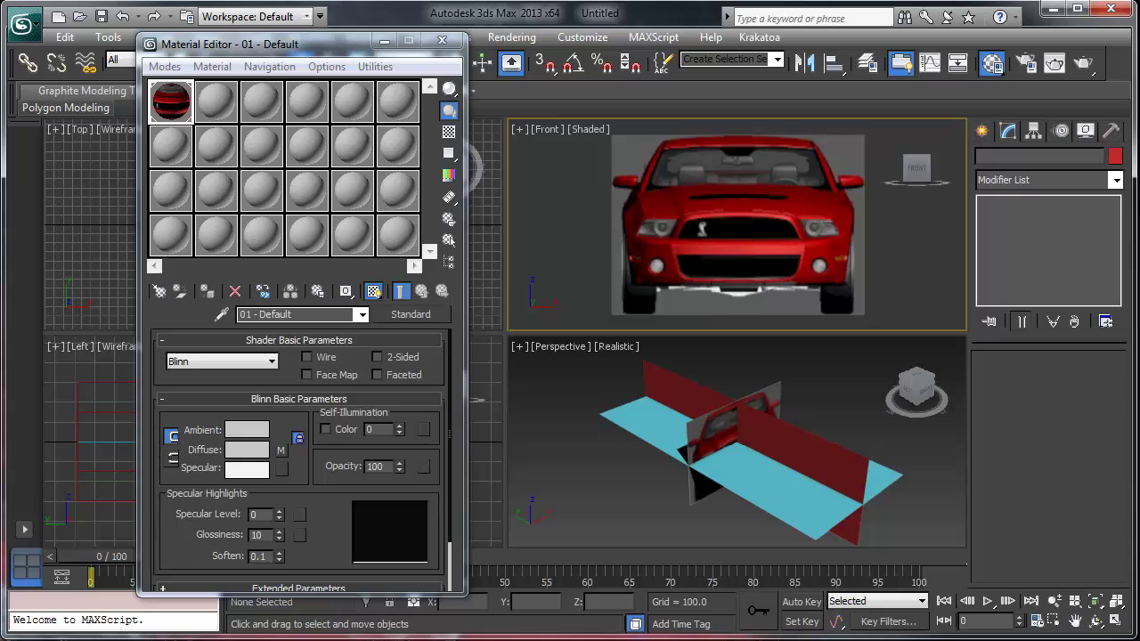
Load Rear.PNG as the diffuse bitmap of the second material, 02 - Default, and return to the material's main parameters
click(216, 101)
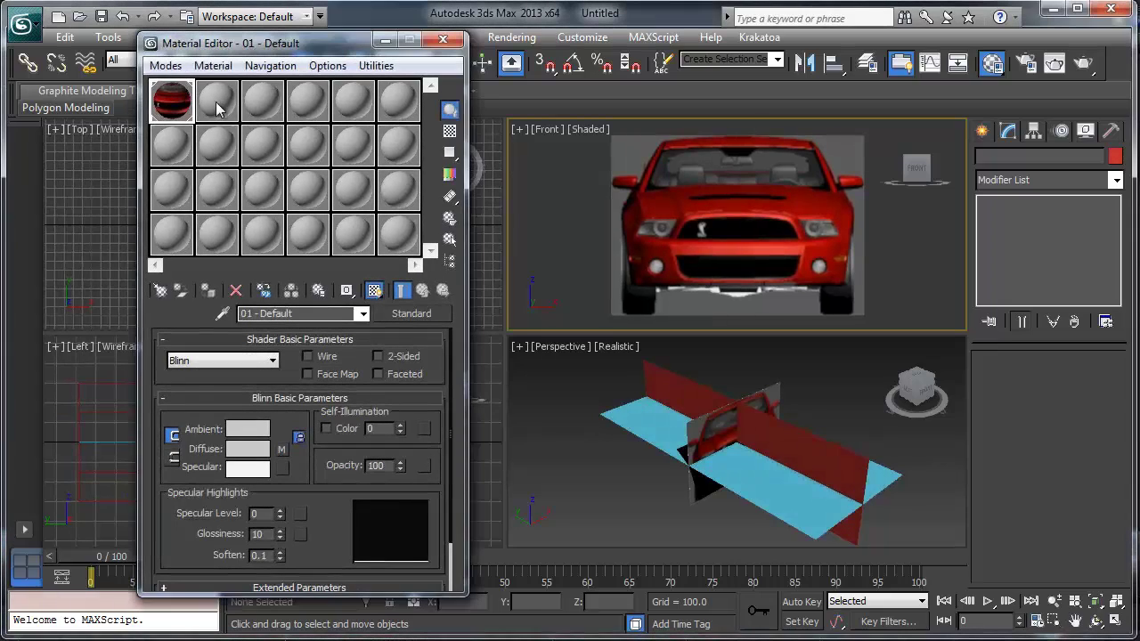
click(282, 454)
click(725, 143)
click(799, 580)
click(619, 162)
click(906, 438)
click(423, 291)
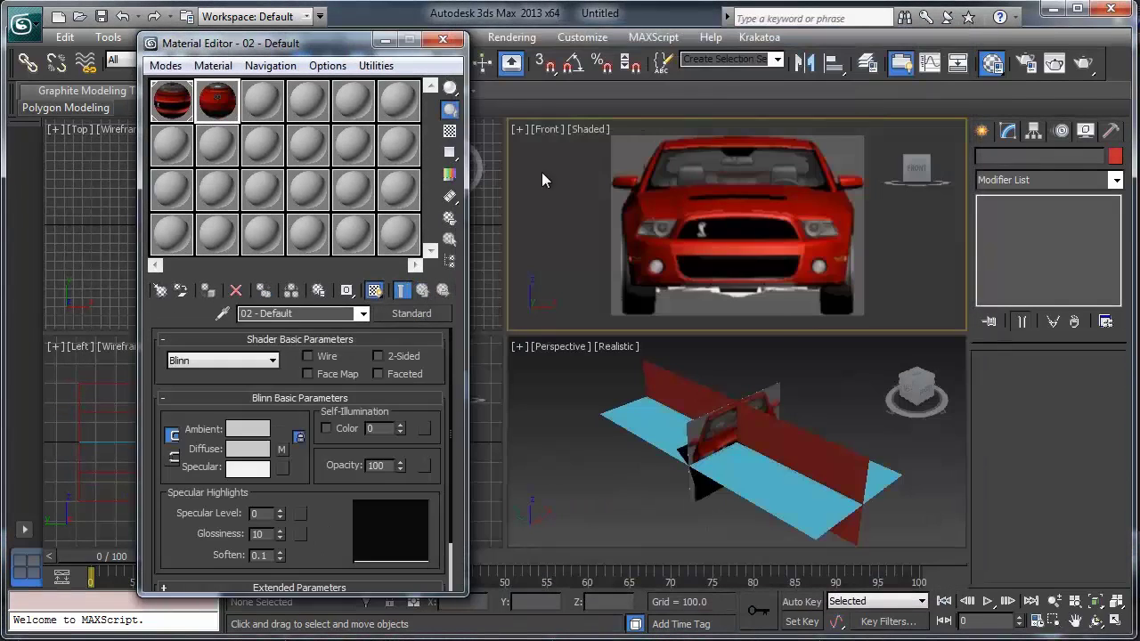
Switch the Front viewport to the Back view and assign the 02 - Default material to the rear plane
click(546, 129)
click(587, 292)
click(660, 246)
click(207, 290)
Load Side.PNG as the diffuse bitmap of the third material, 03 - Default, and return to the material's main parameters
click(253, 105)
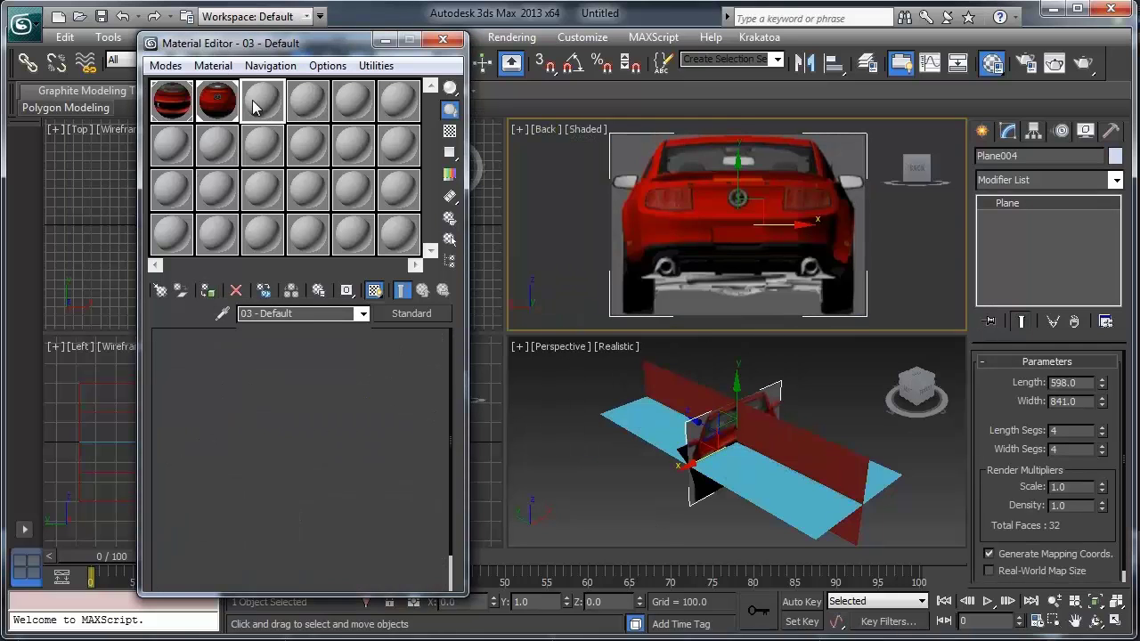
click(281, 446)
click(794, 577)
click(718, 158)
click(908, 369)
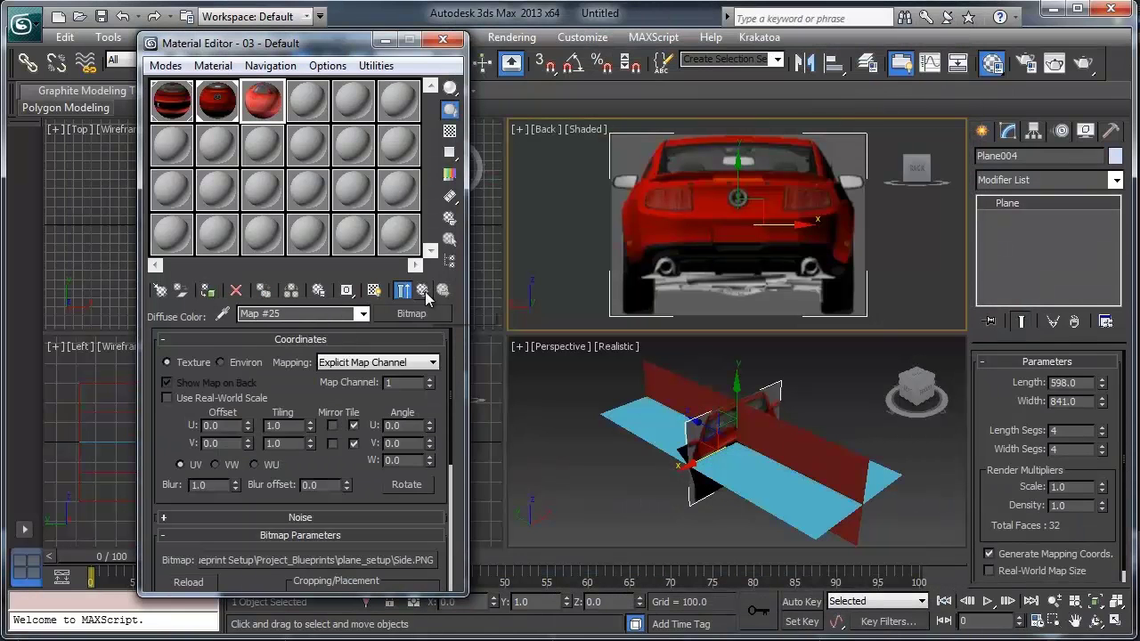
click(423, 291)
Assign the 03 - Default material to the side plane in the Left view and show its map in the viewport
click(100, 385)
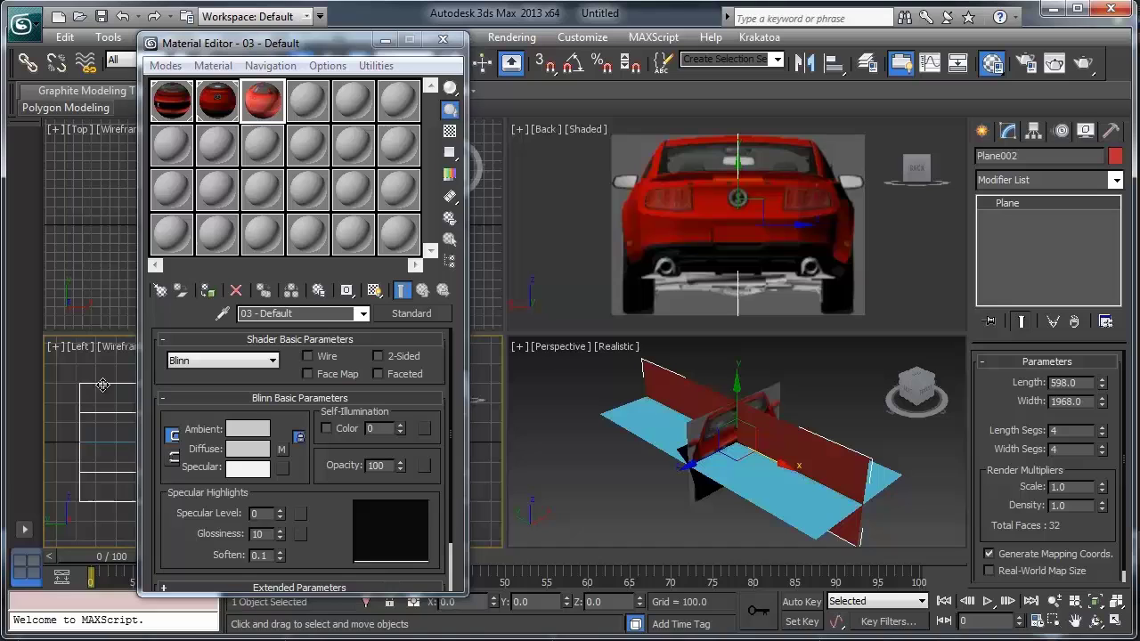
click(207, 290)
click(374, 290)
Display the Left viewport as Shaded and move the Material Editor clear of the Top viewport
click(116, 347)
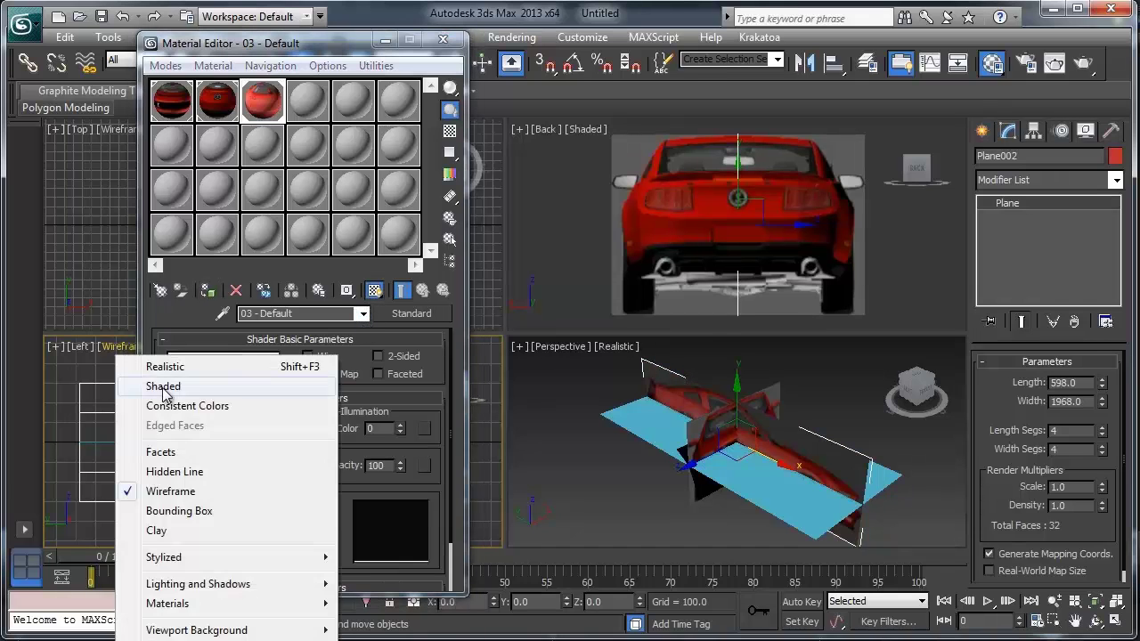
click(164, 387)
drag(335, 43, 748, 40)
Assign the 04 - Default material with Top.png to the top plane and display the Top viewport as Shaded without its grid
click(722, 98)
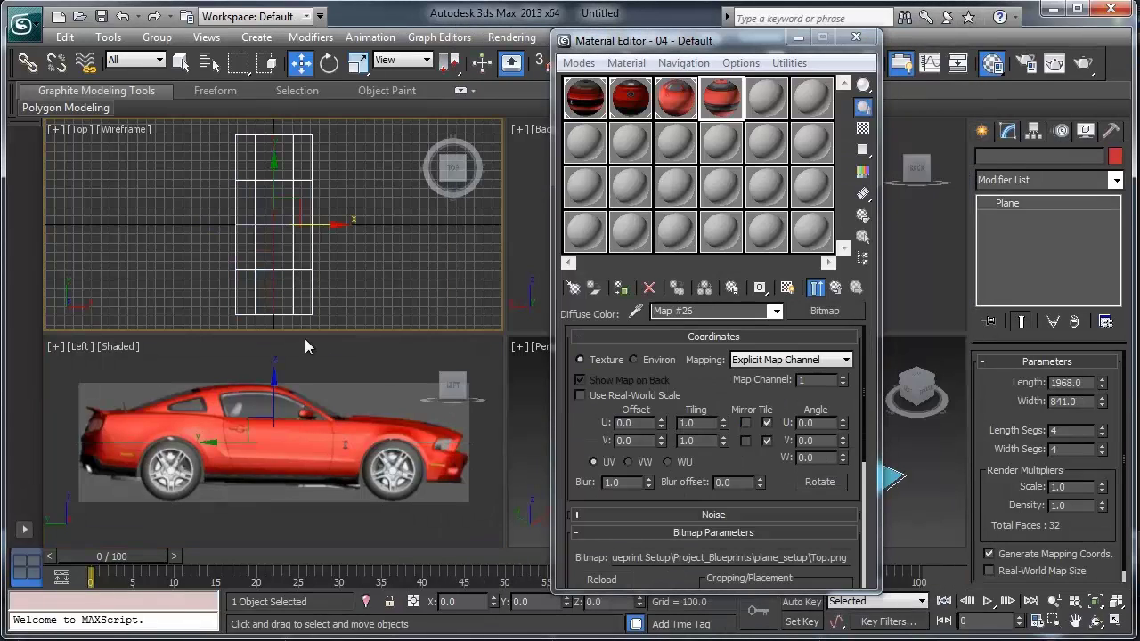
click(621, 288)
click(124, 130)
click(164, 190)
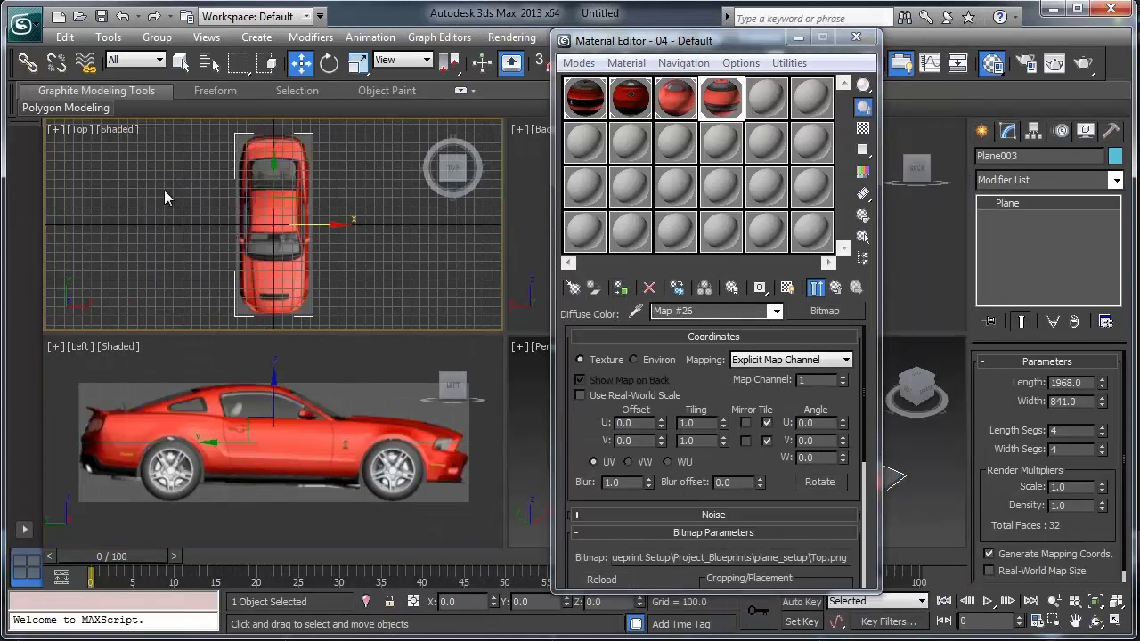
key(g)
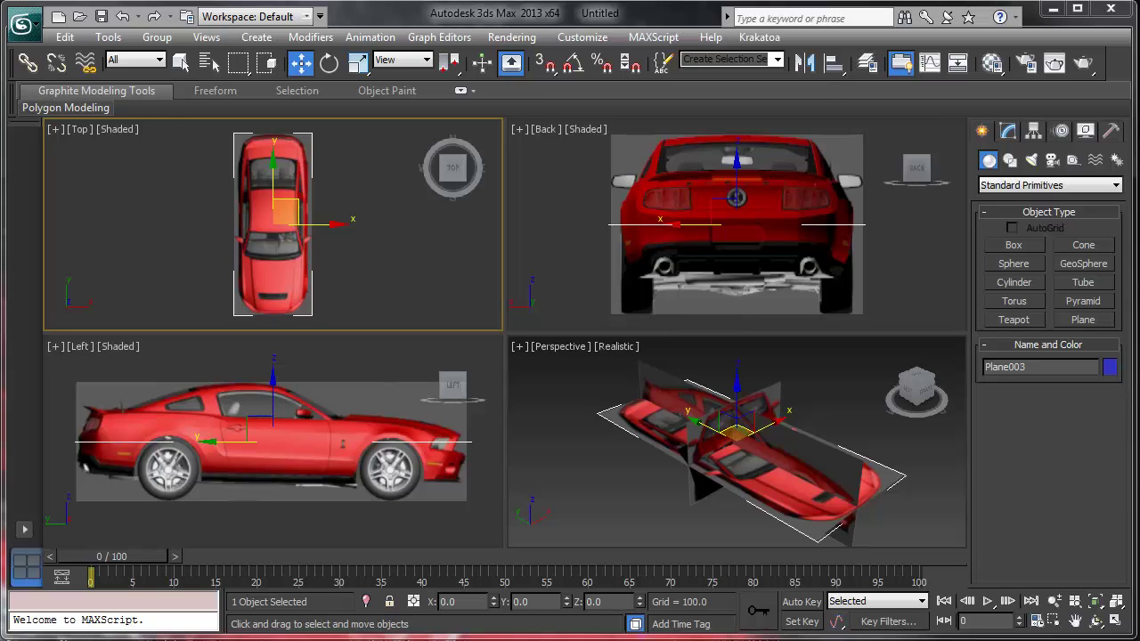
Reset the scene without saving the changes
click(23, 31)
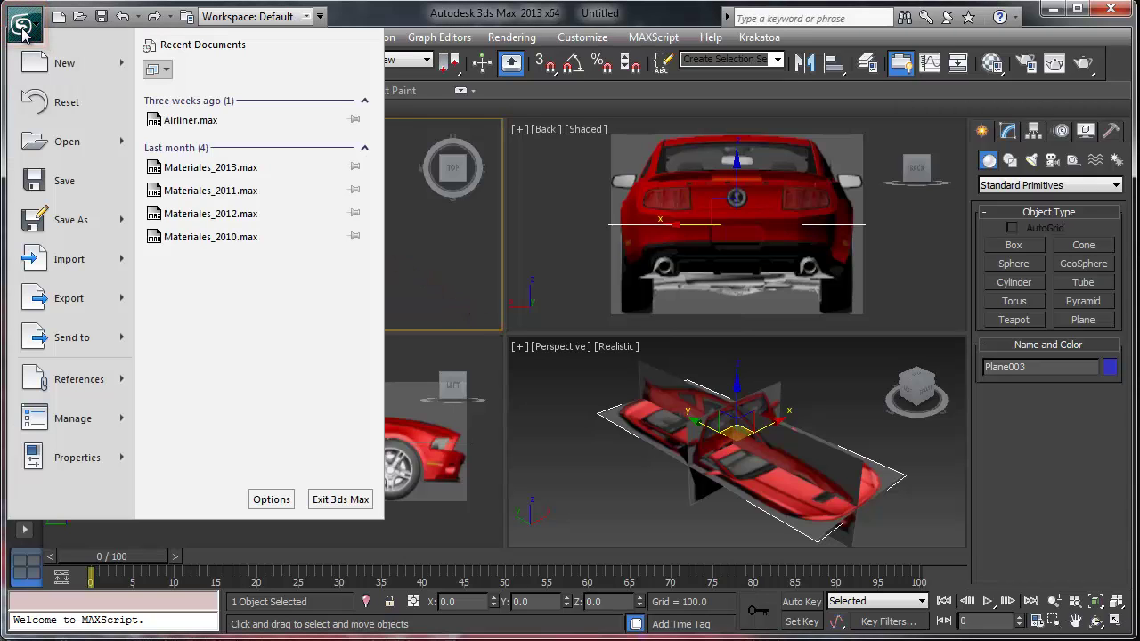
click(63, 103)
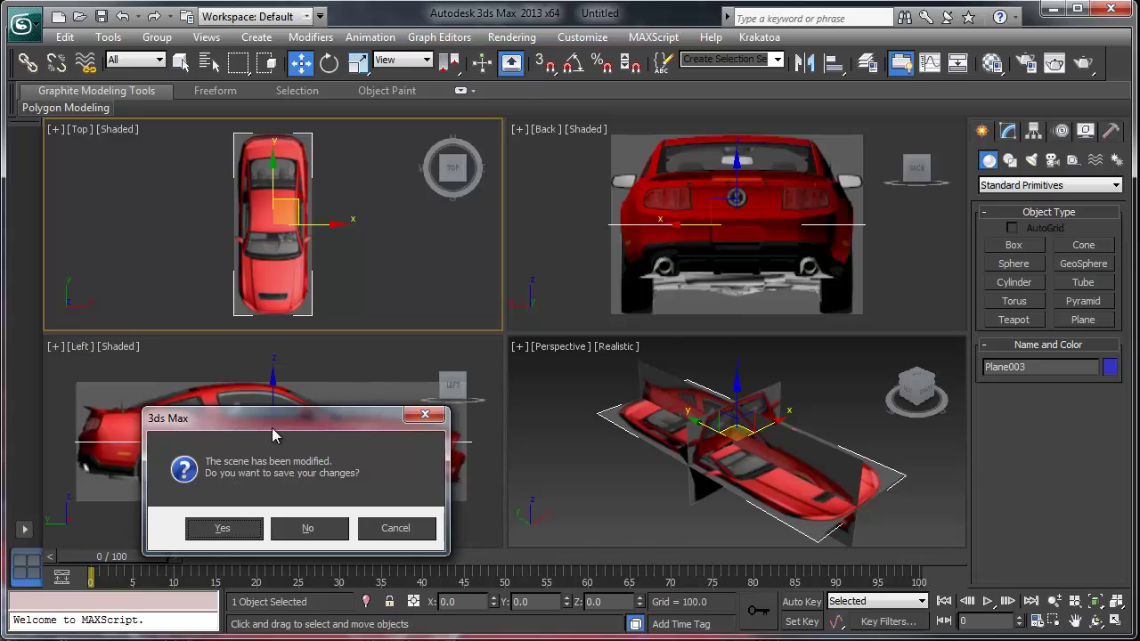
mouse_move(272, 415)
mouse_down()
mouse_move(386, 406)
mouse_move(499, 319)
mouse_move(508, 298)
mouse_up()
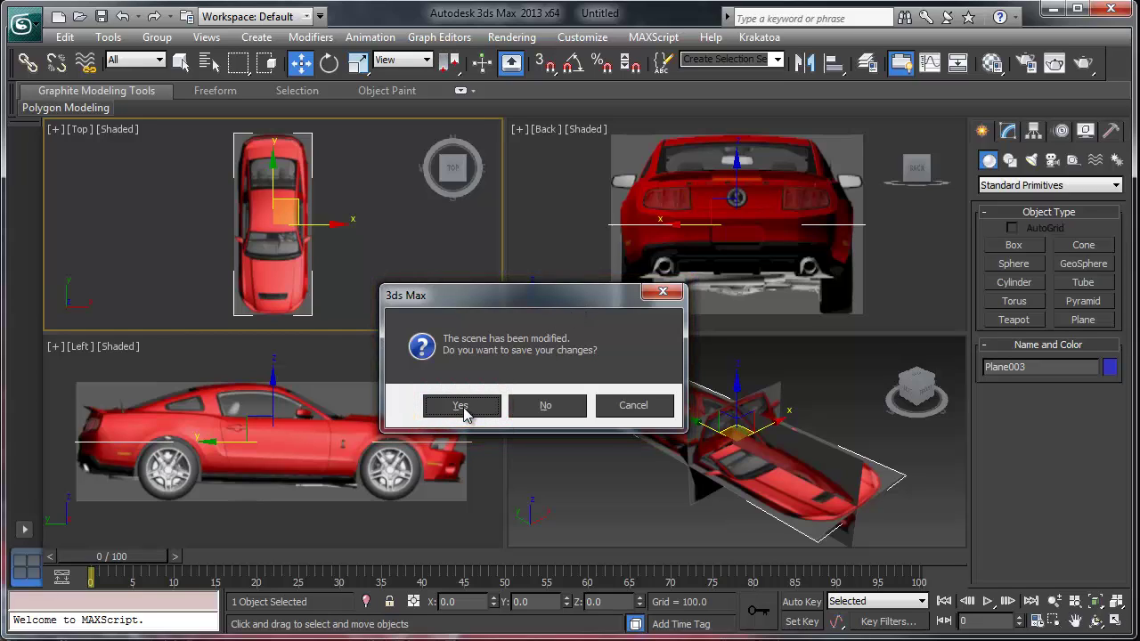
click(547, 406)
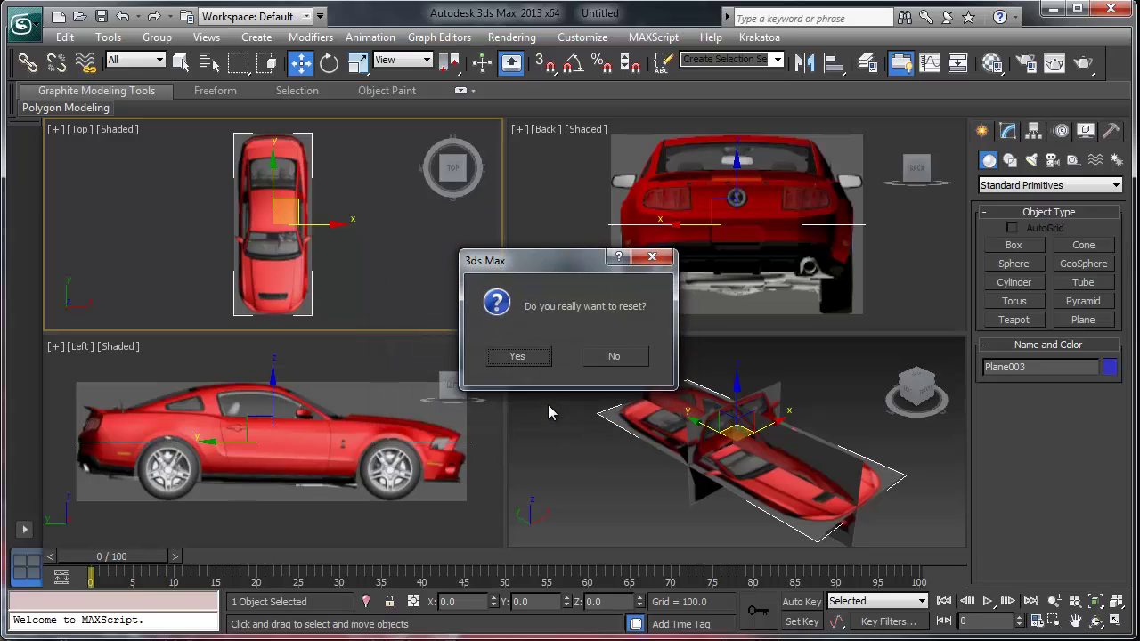
click(514, 357)
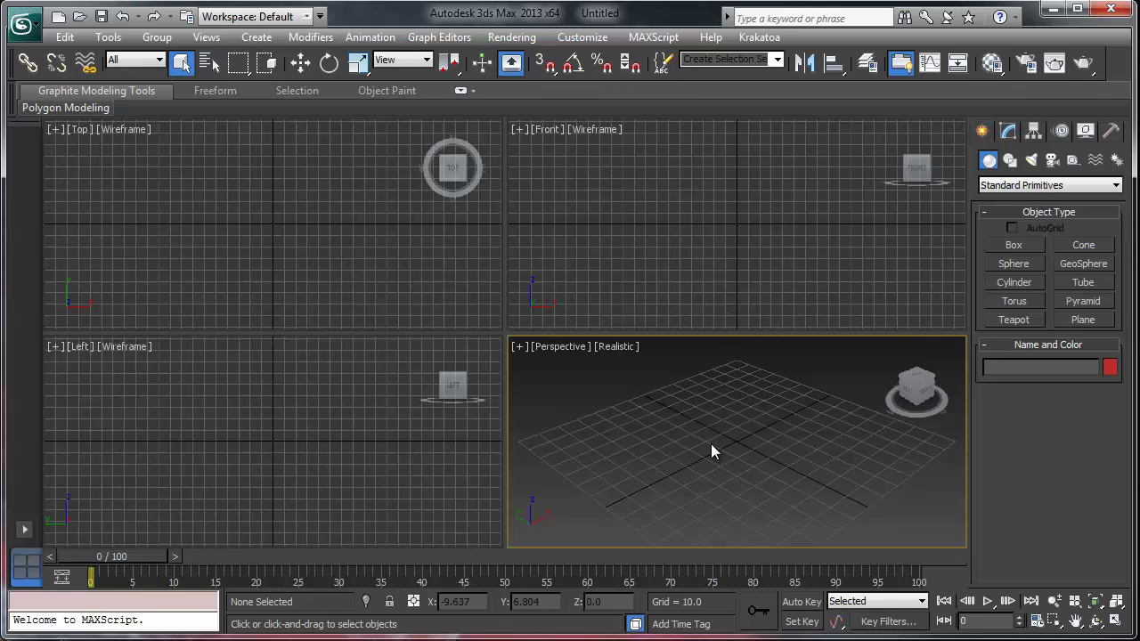
Configure the Front viewport's background to use files, with the aspect ratio matching the bitmap and Lock Zoom/Pan enabled
click(592, 209)
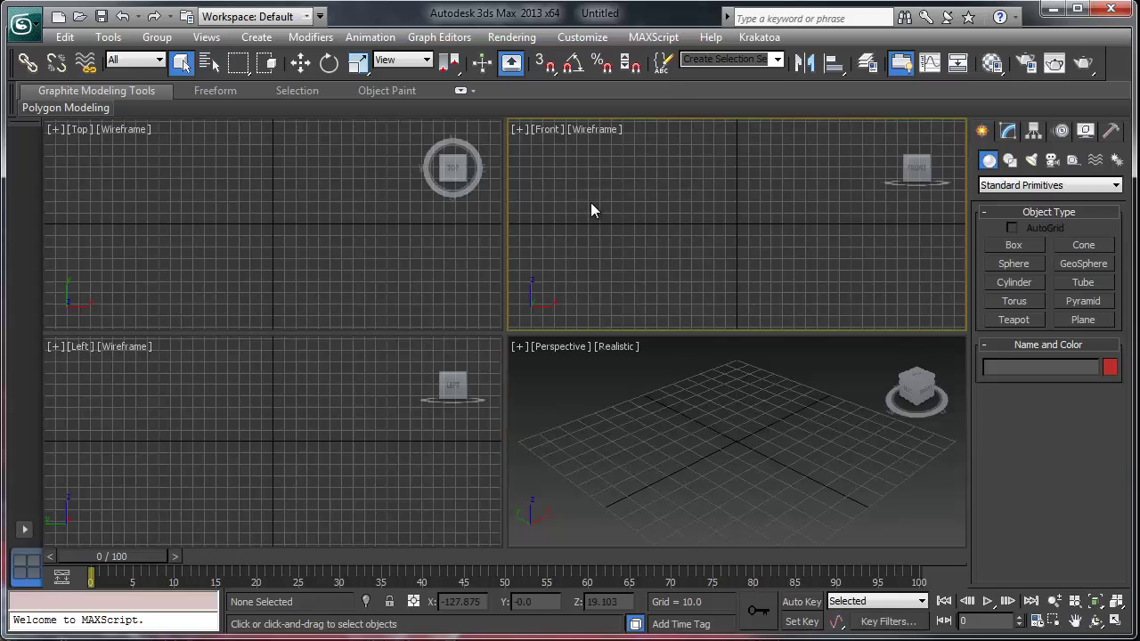
click(520, 129)
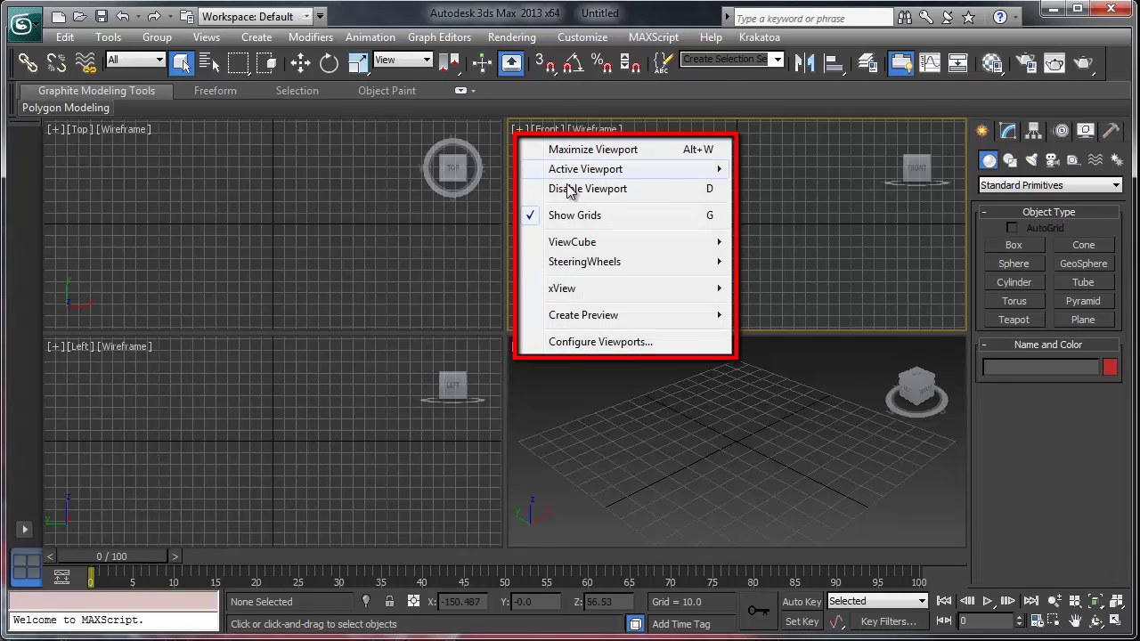
click(588, 342)
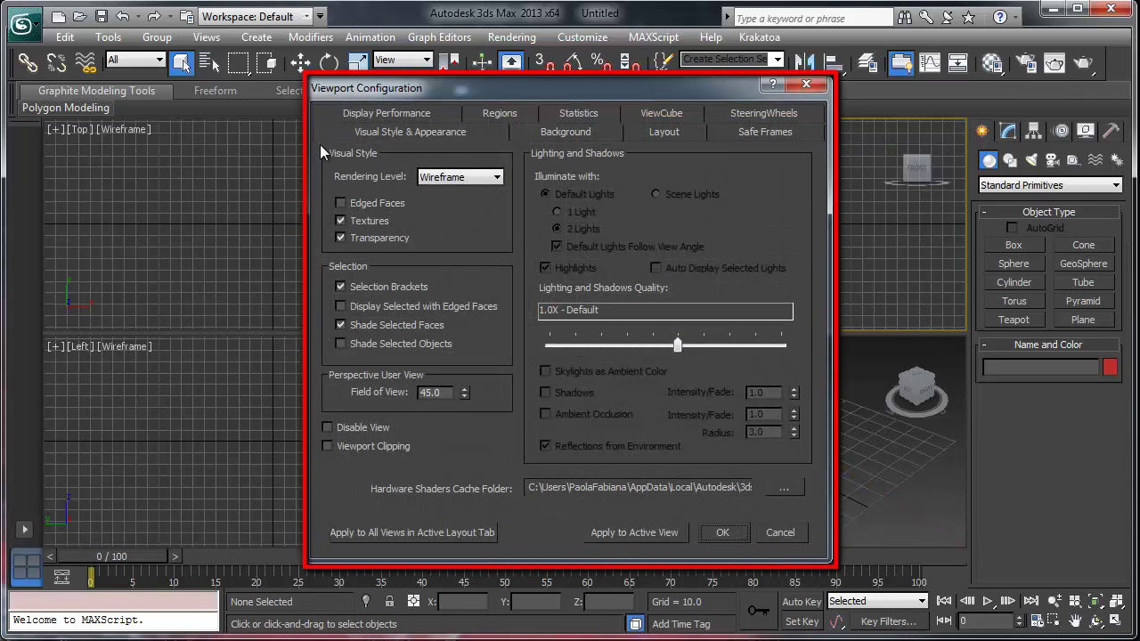
click(564, 136)
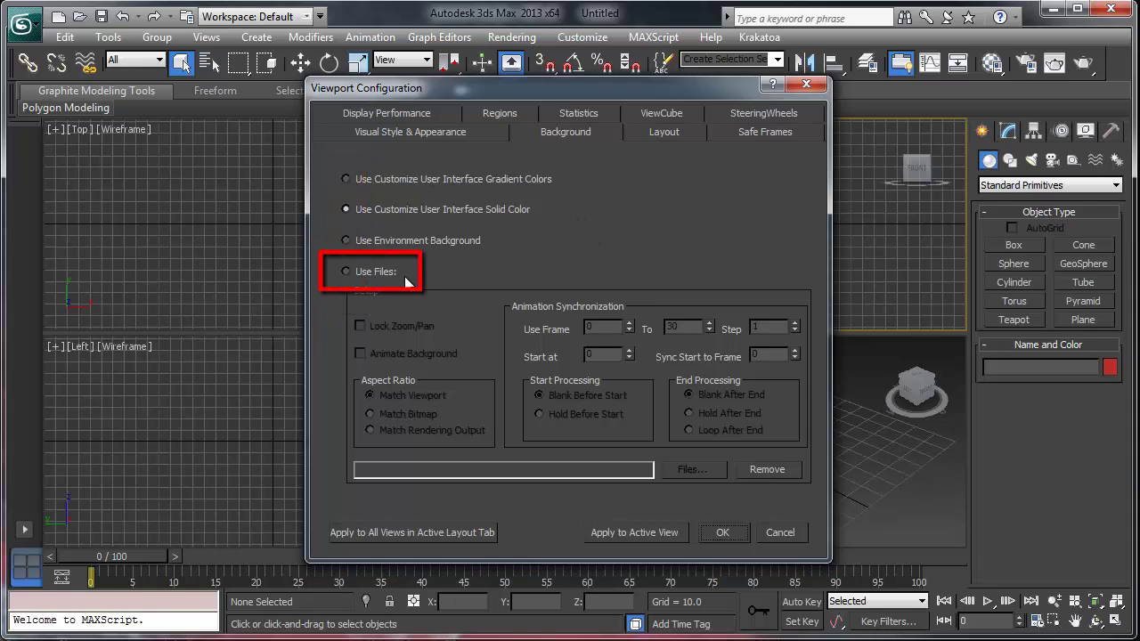
click(346, 272)
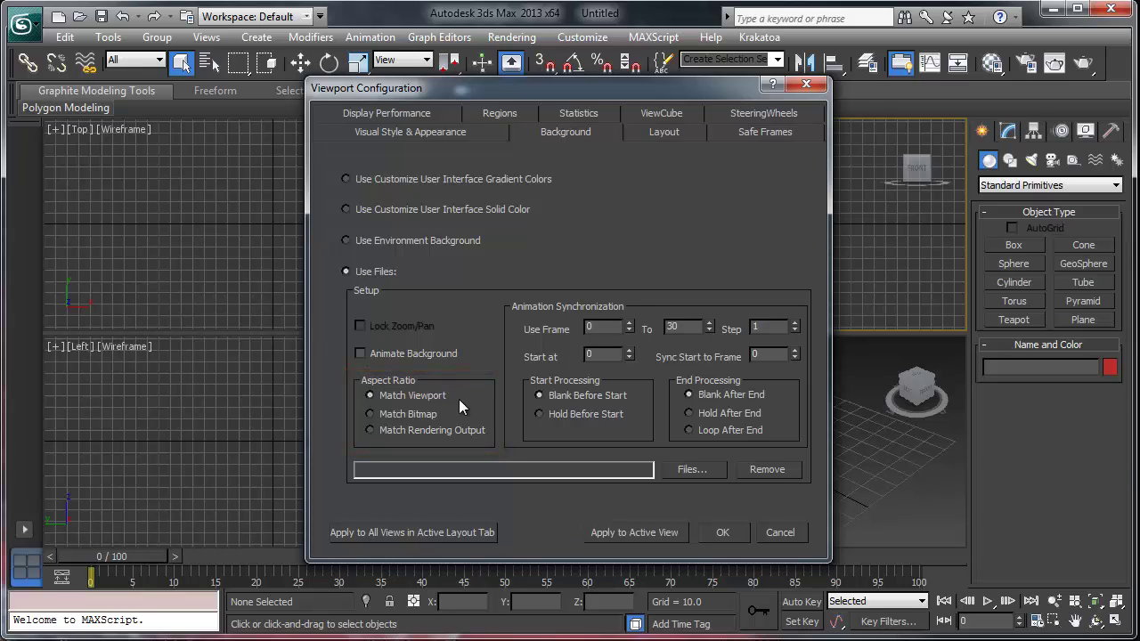
click(368, 414)
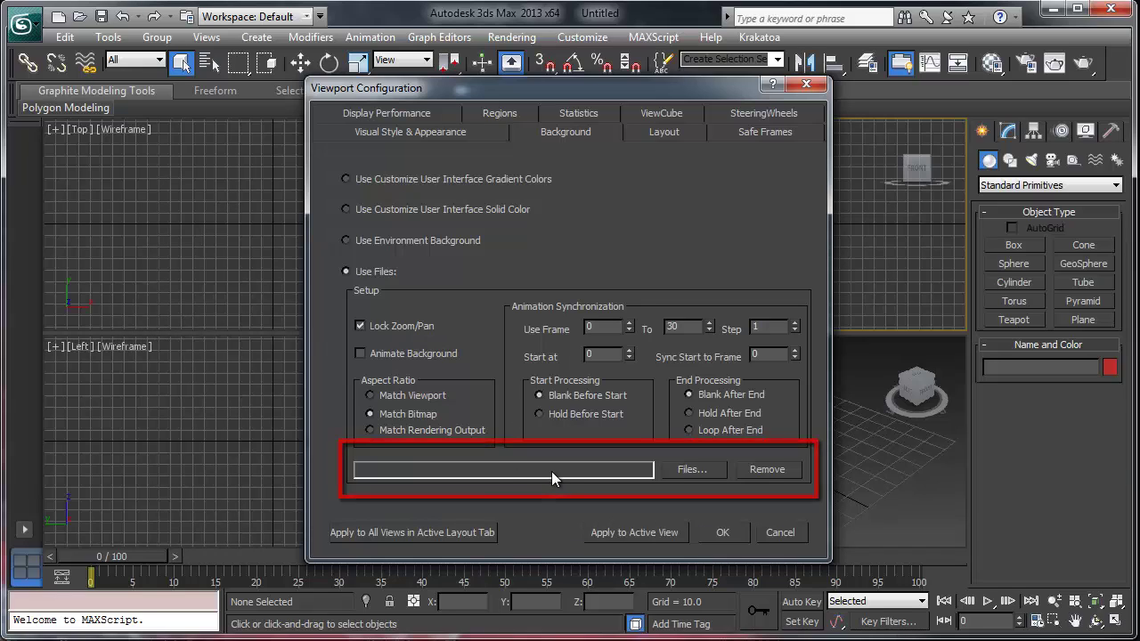
Browse for the Front background image in My Documents > My Tutorials > Blueprint Setup > Project_Blueprints > viewport_setup
click(691, 471)
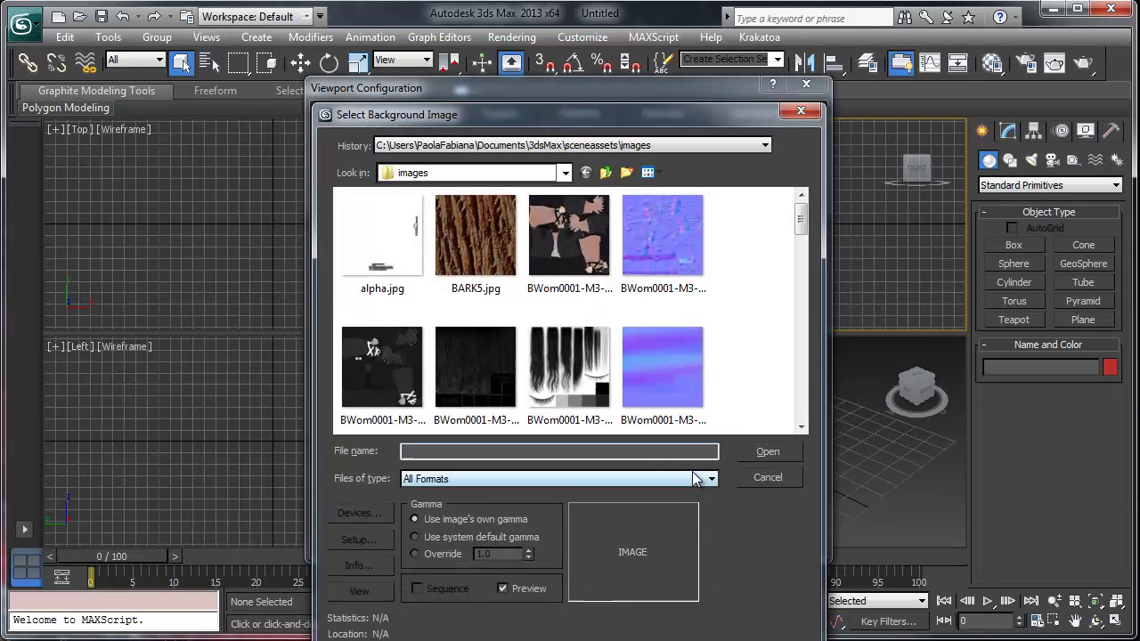
drag(574, 120, 572, 89)
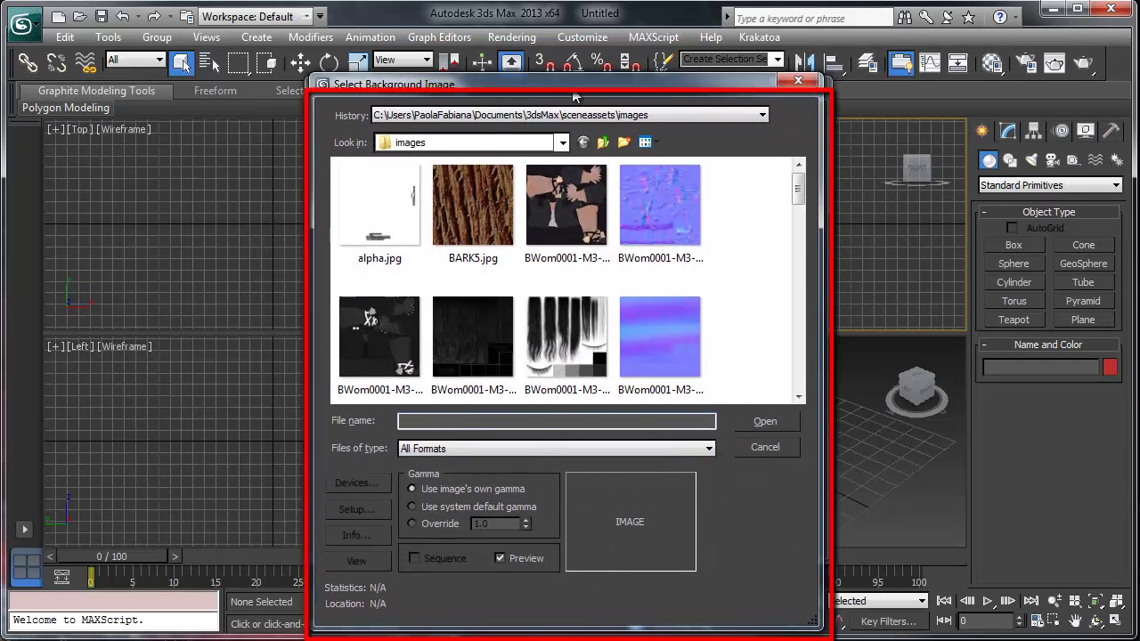
click(562, 143)
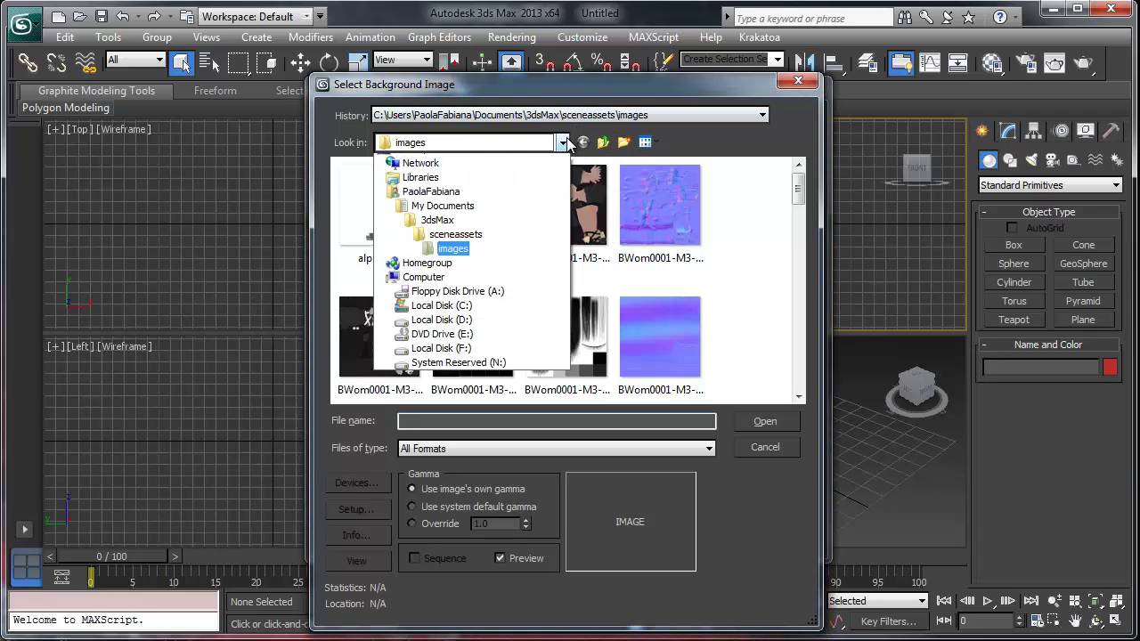
click(463, 219)
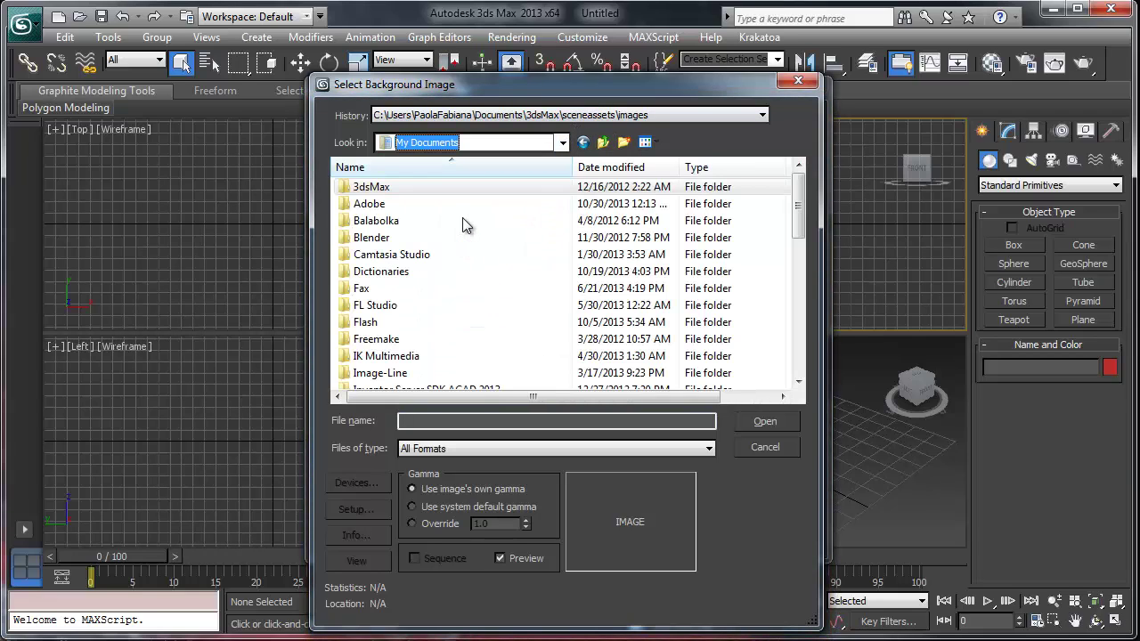
drag(799, 214, 812, 281)
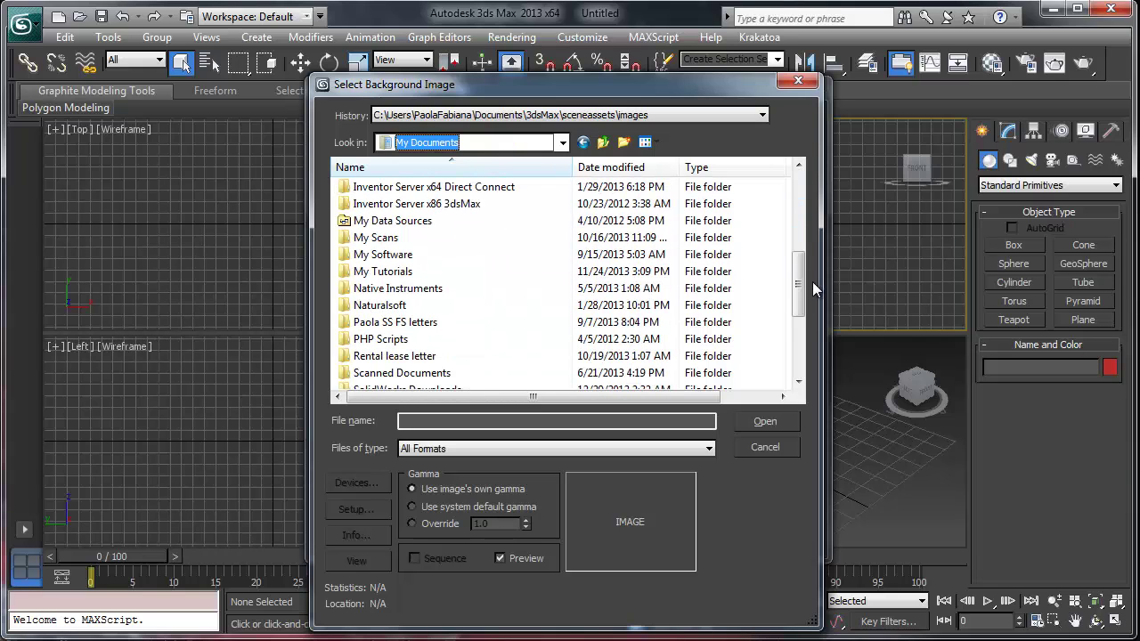
double_click(409, 274)
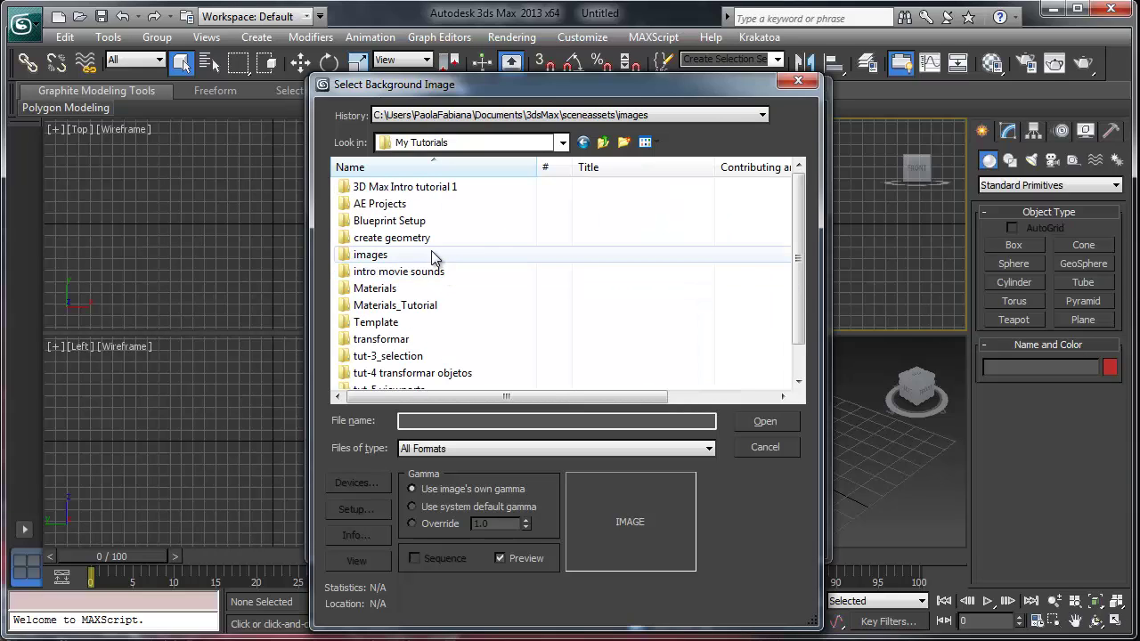
double_click(389, 221)
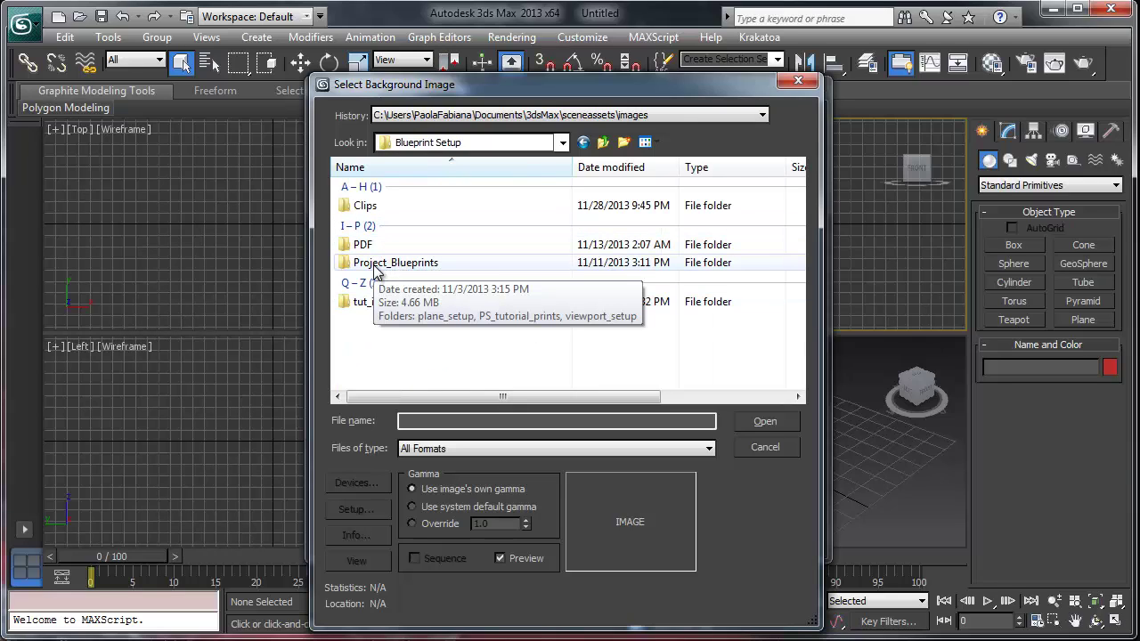
click(375, 272)
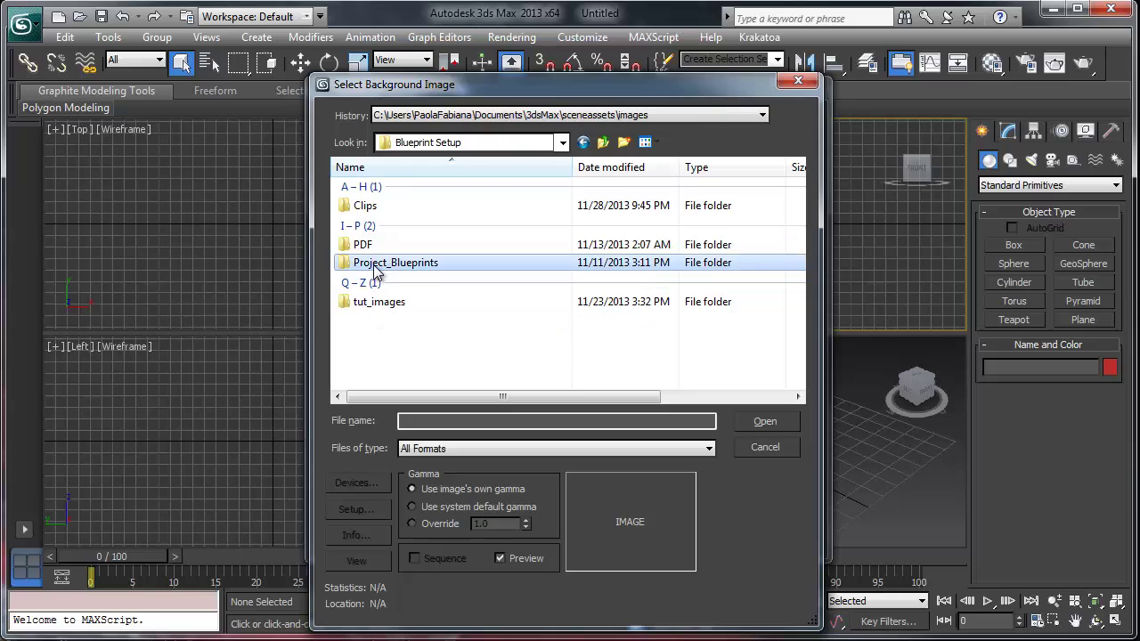
double_click(374, 269)
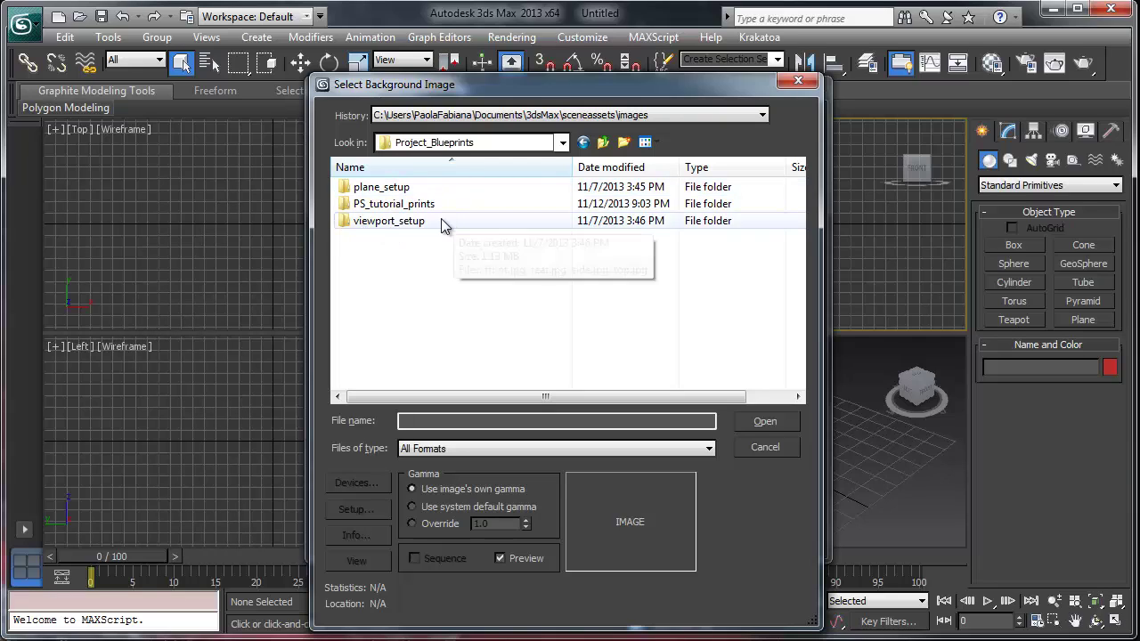
click(396, 221)
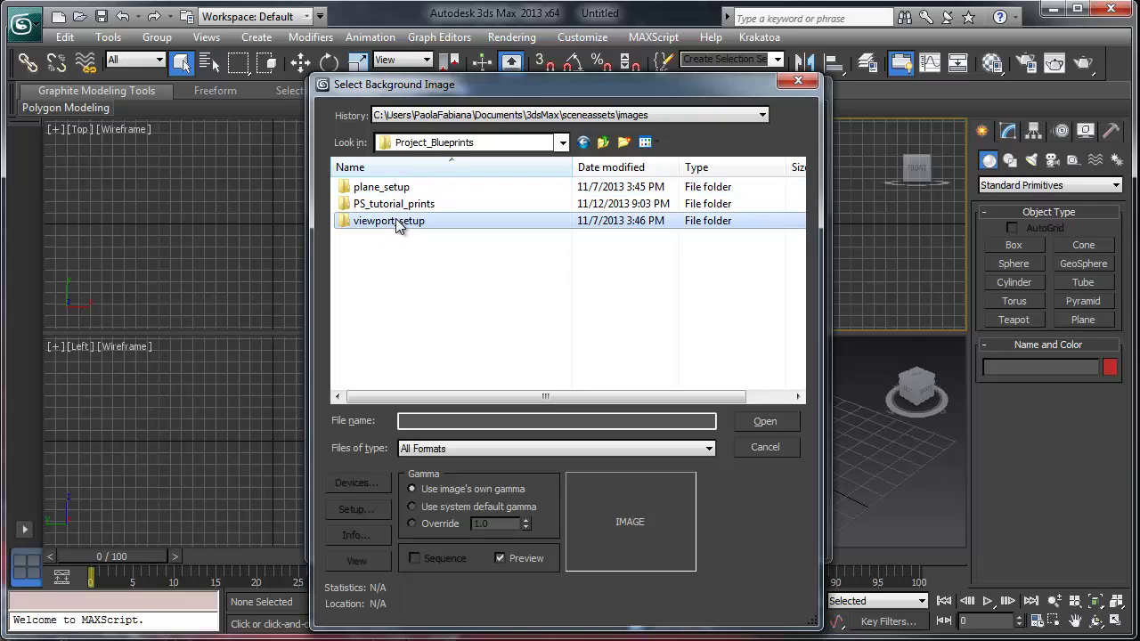
double_click(395, 220)
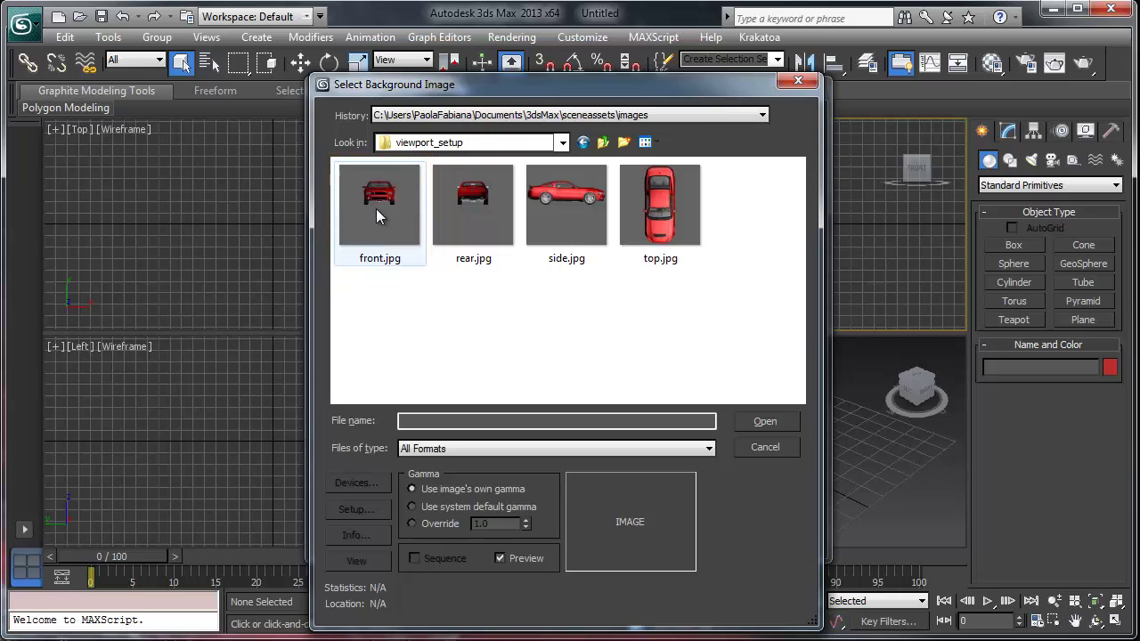
Load front.jpg as the Front viewport's background, apply the configuration and hide that viewport's grid
click(376, 209)
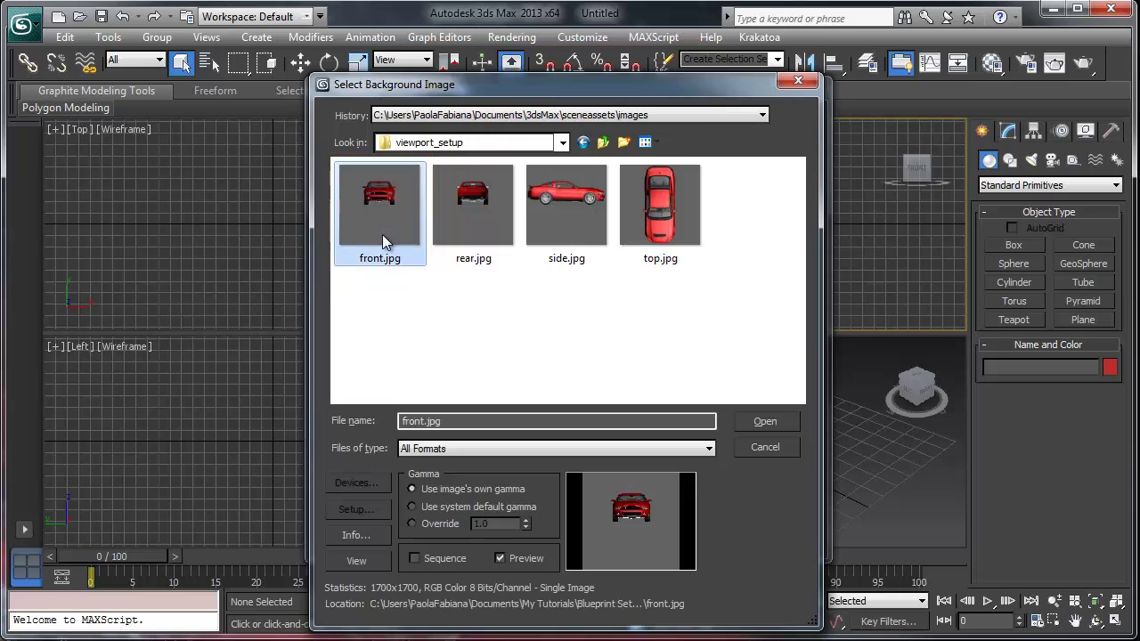
click(773, 427)
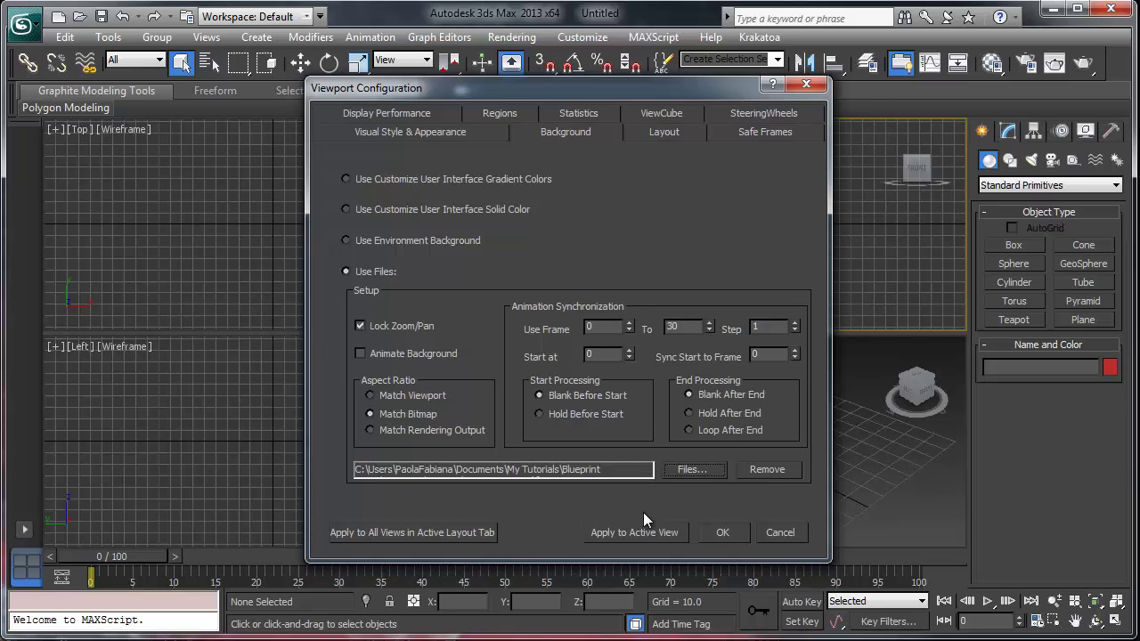
click(721, 533)
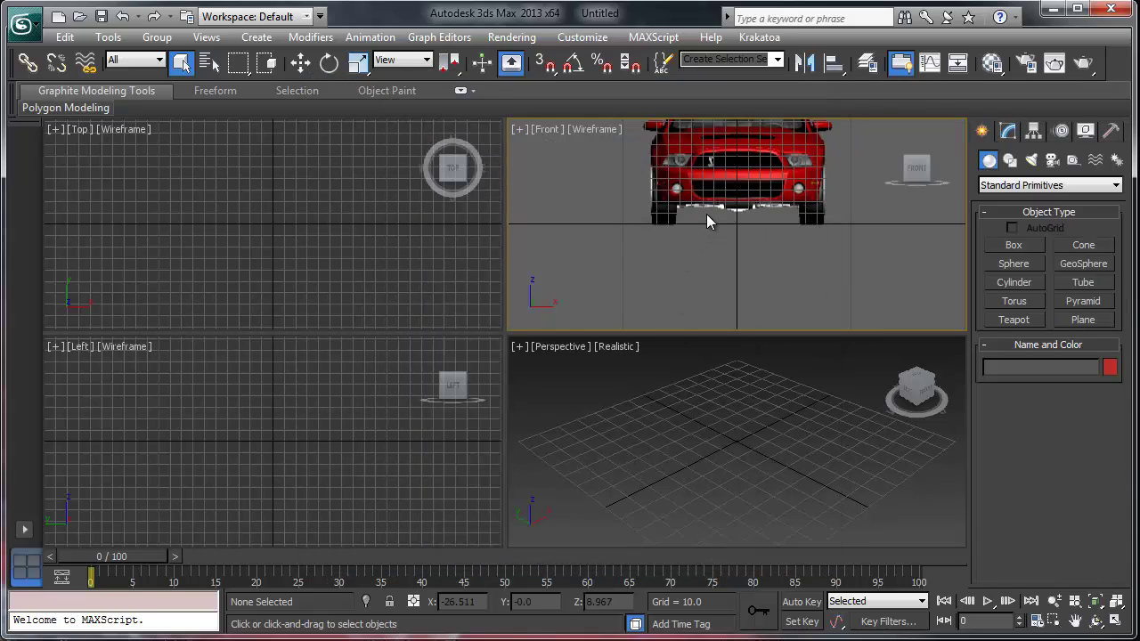
key(g)
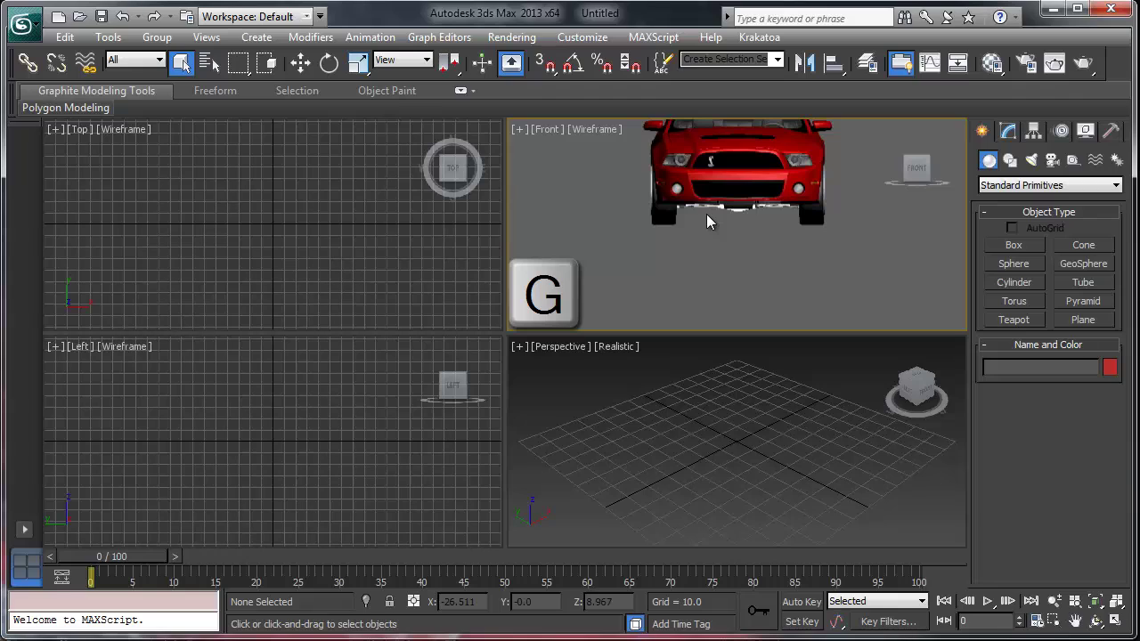
middle_drag(709, 222, 709, 290)
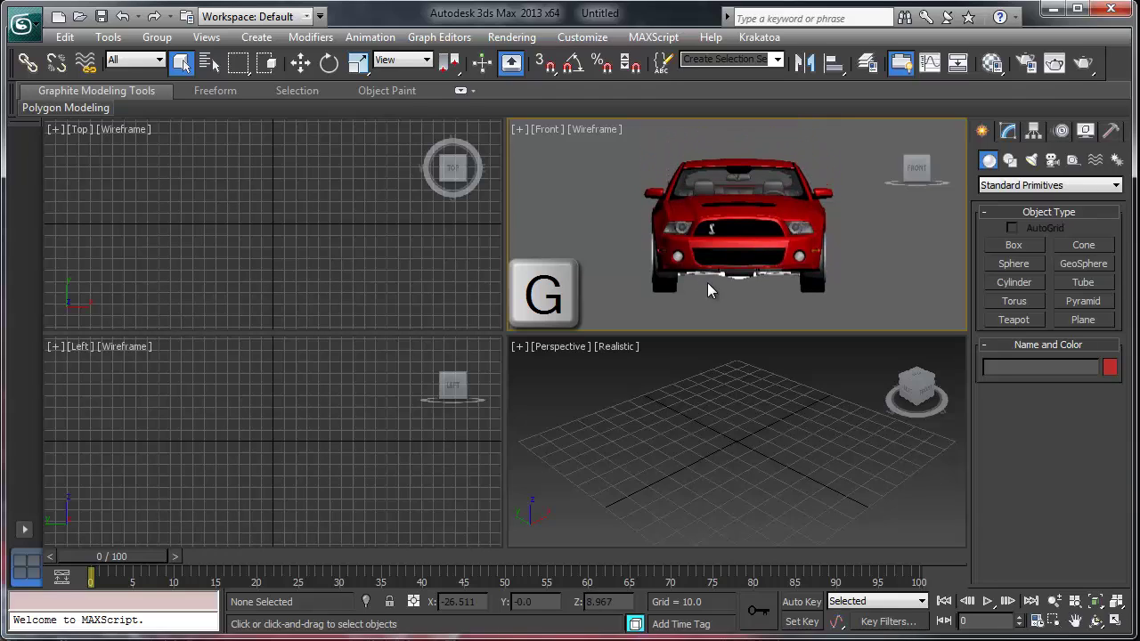
key(shift+f)
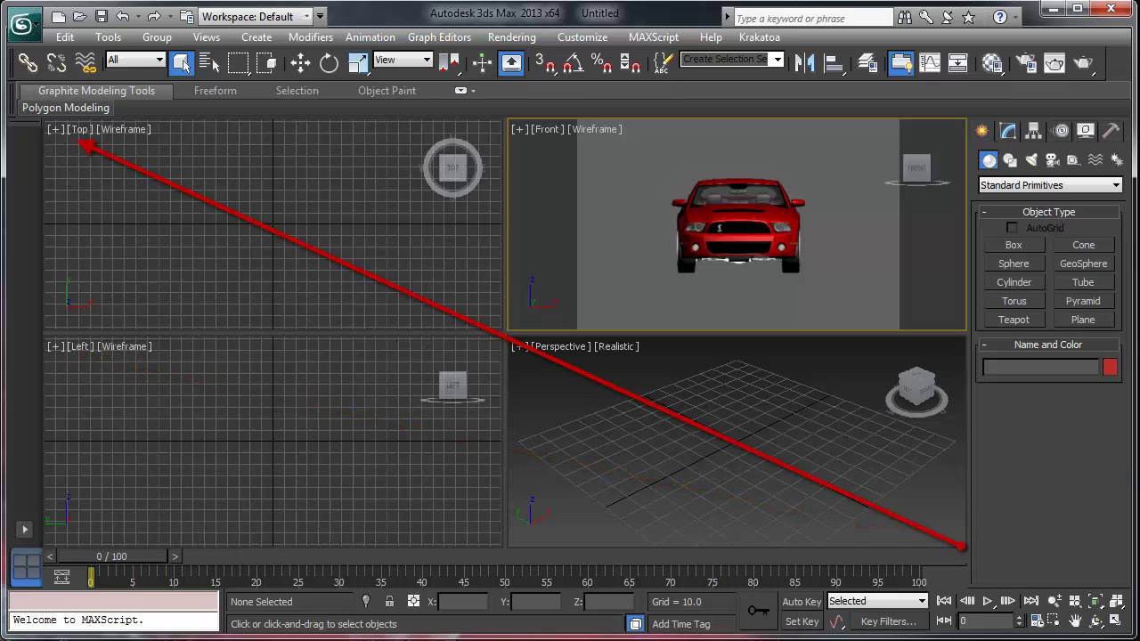
Open the Left viewport's configuration and set its background to use files
click(55, 347)
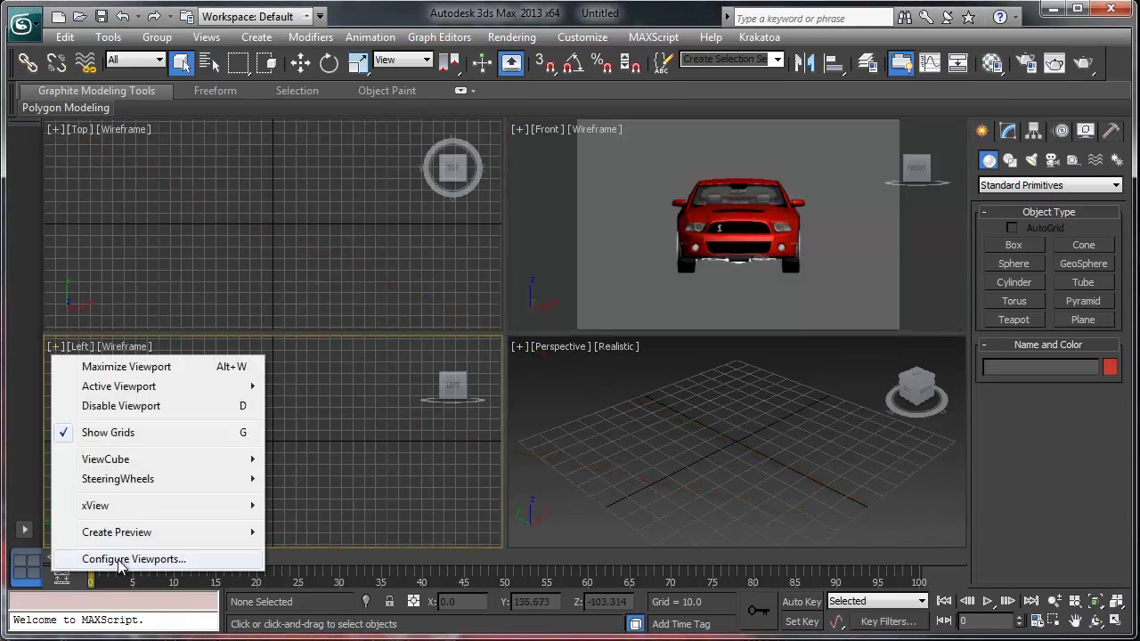
click(119, 559)
click(346, 271)
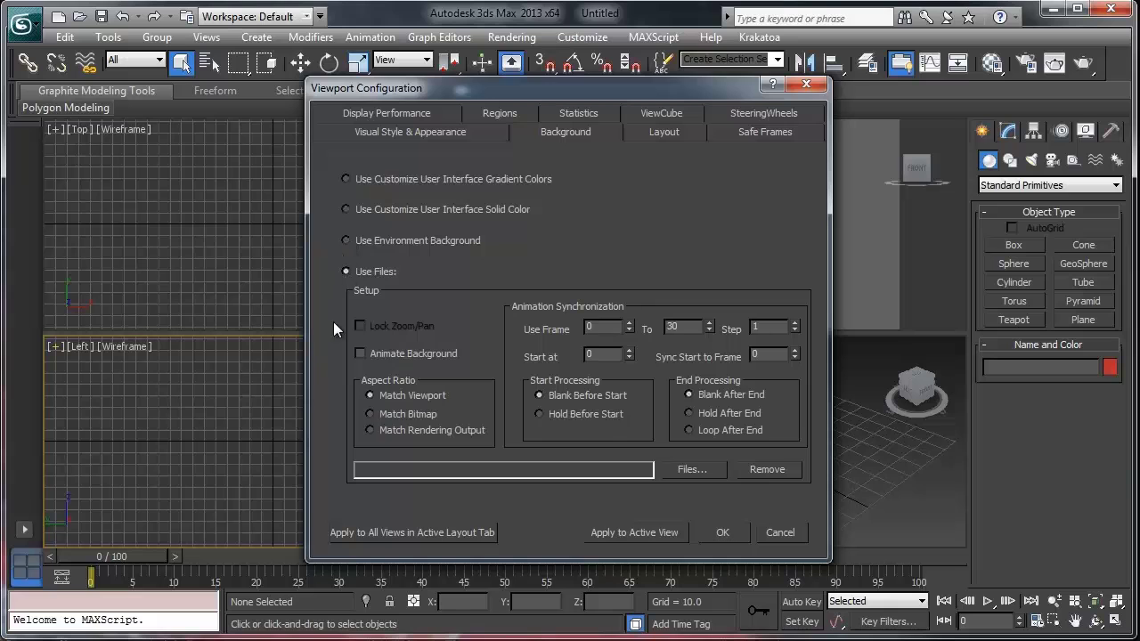
Browse for the Left background image in My Documents > My Tutorials > Blueprint Setup > Project_Blueprints > viewport_setup
click(694, 470)
click(562, 142)
click(407, 222)
scroll(389, 309, down, 2)
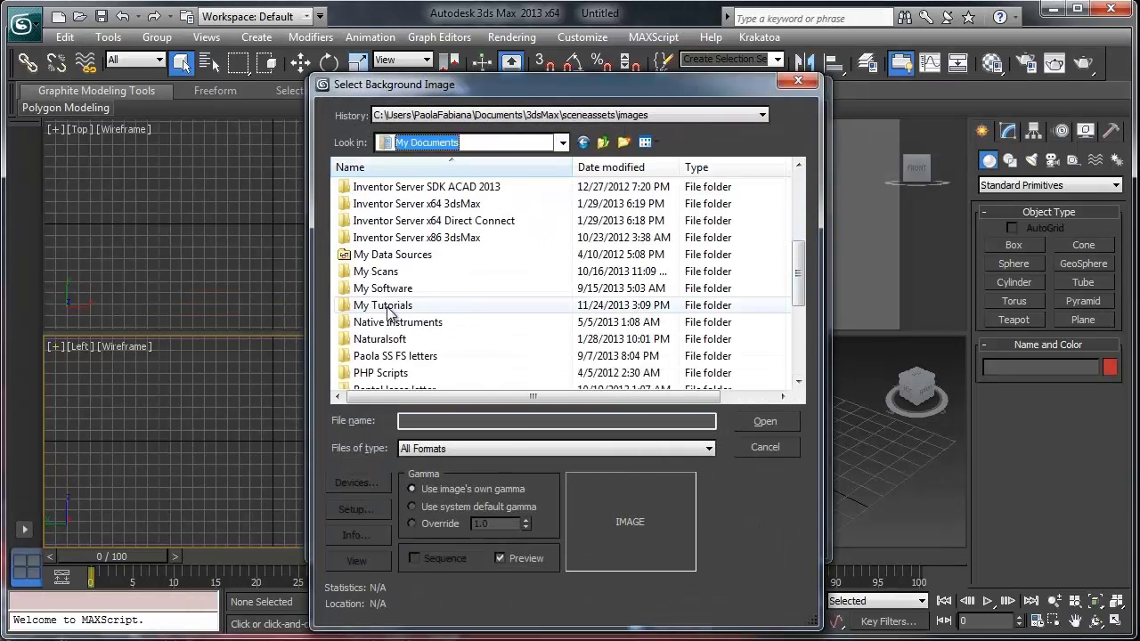
double_click(389, 307)
double_click(392, 222)
double_click(407, 264)
double_click(352, 222)
Load side.jpg as the Left viewport's background, apply the configuration and hide that viewport's grid
click(567, 205)
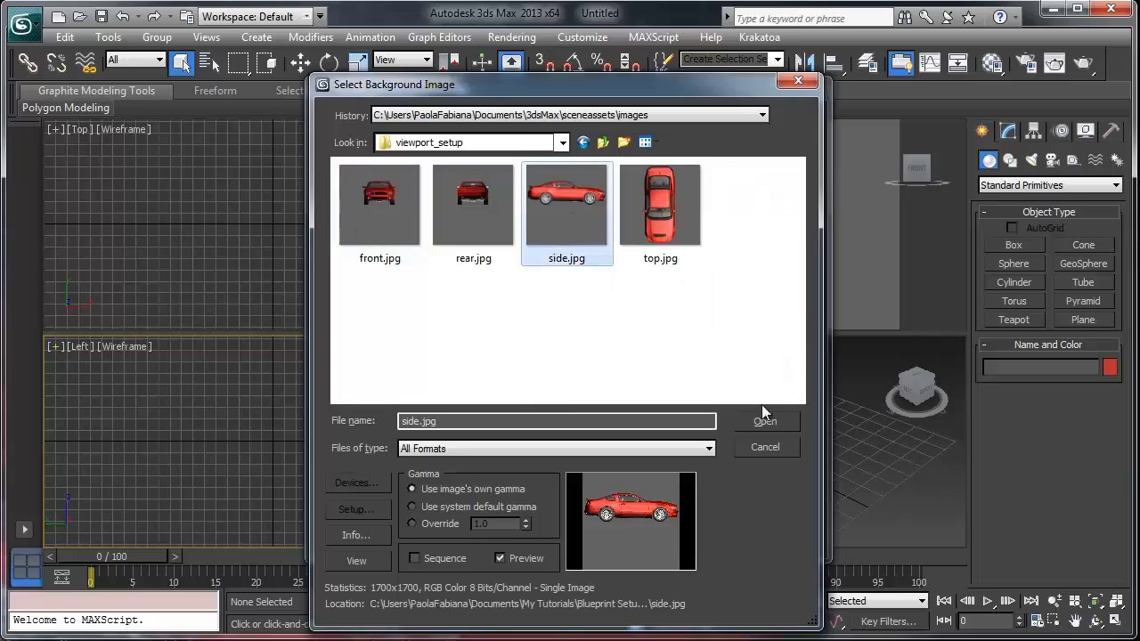
click(765, 420)
click(726, 531)
middle_drag(248, 381, 237, 419)
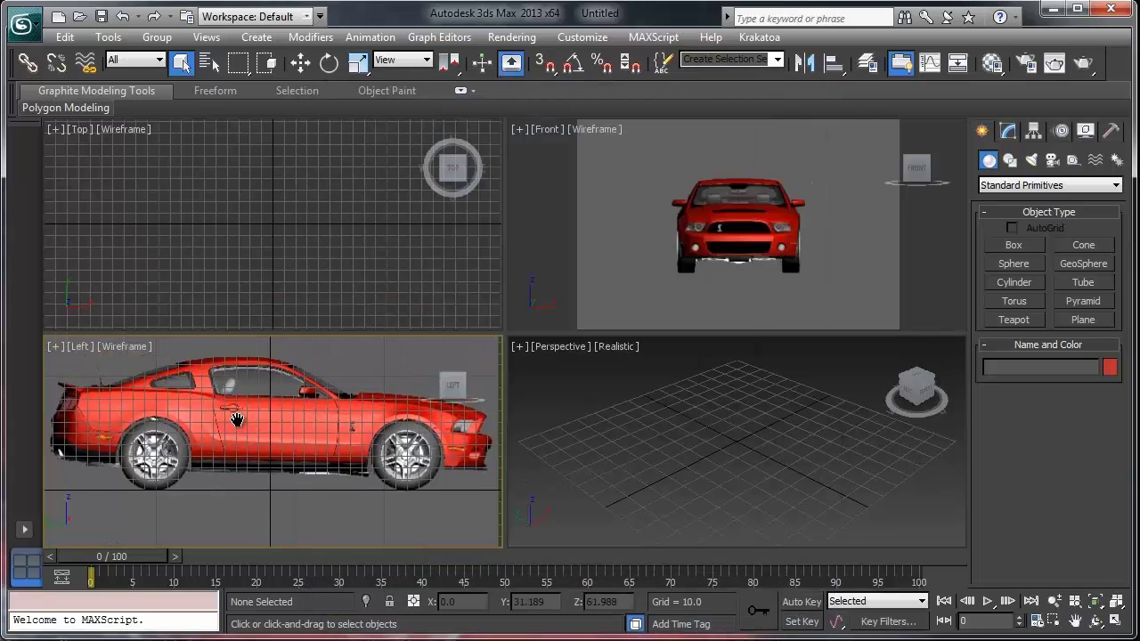
key(g)
Configure the Top viewport's background to use files, with the aspect ratio matching the bitmap and Lock Zoom/Pan enabled
click(54, 130)
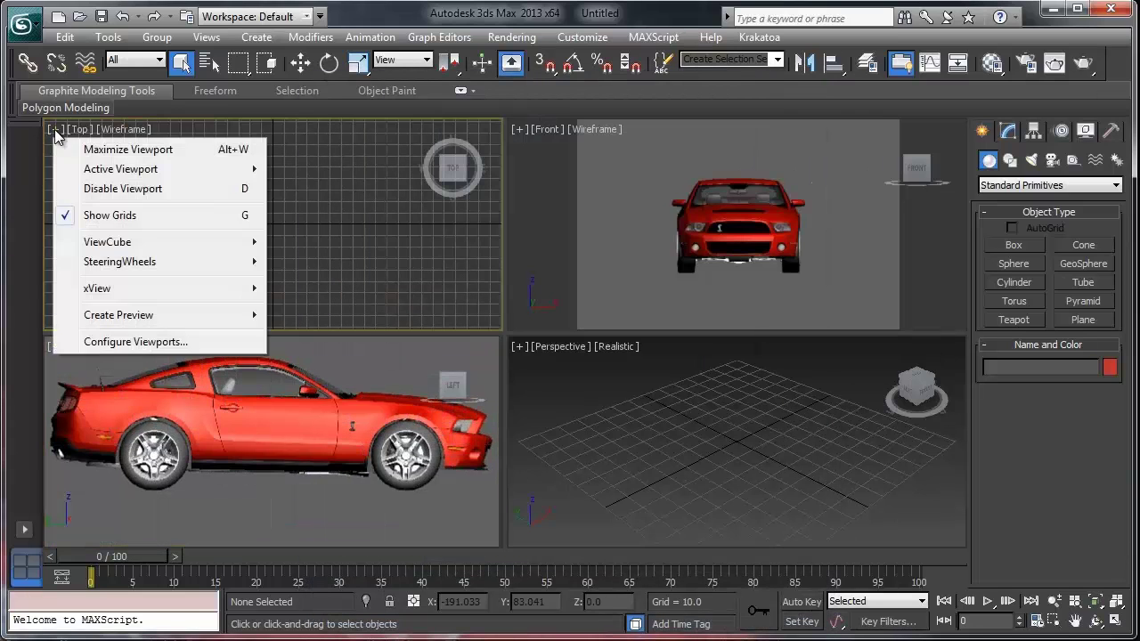
click(112, 341)
click(347, 271)
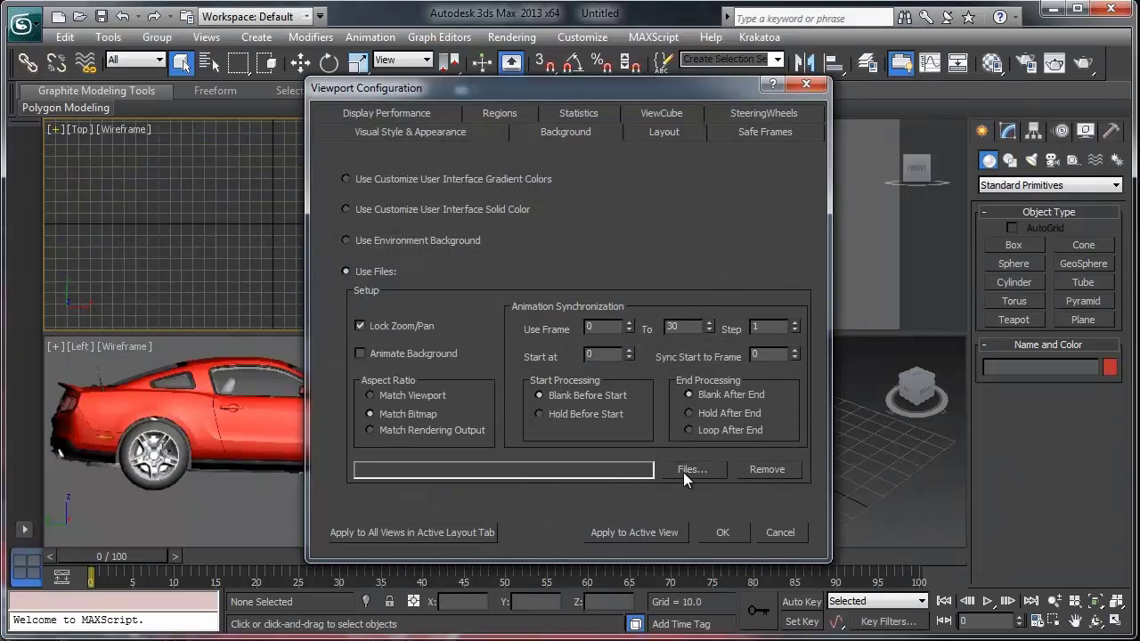
Browse for the Top background image in My Documents > My Tutorials > Blueprint Setup > Project_Blueprints > viewport_setup
click(683, 469)
click(563, 142)
click(439, 221)
scroll(439, 267, down, 4)
double_click(392, 324)
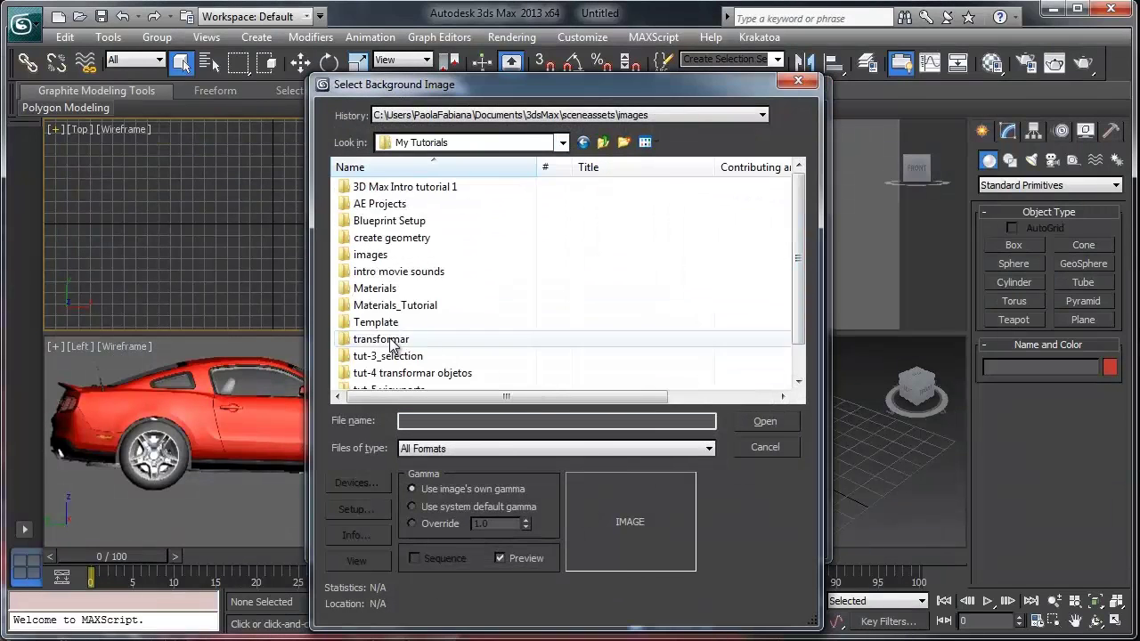
double_click(389, 221)
double_click(392, 258)
double_click(348, 222)
Load top.jpg as the Top viewport's background, apply the configuration and hide that viewport's grid
click(662, 212)
click(766, 422)
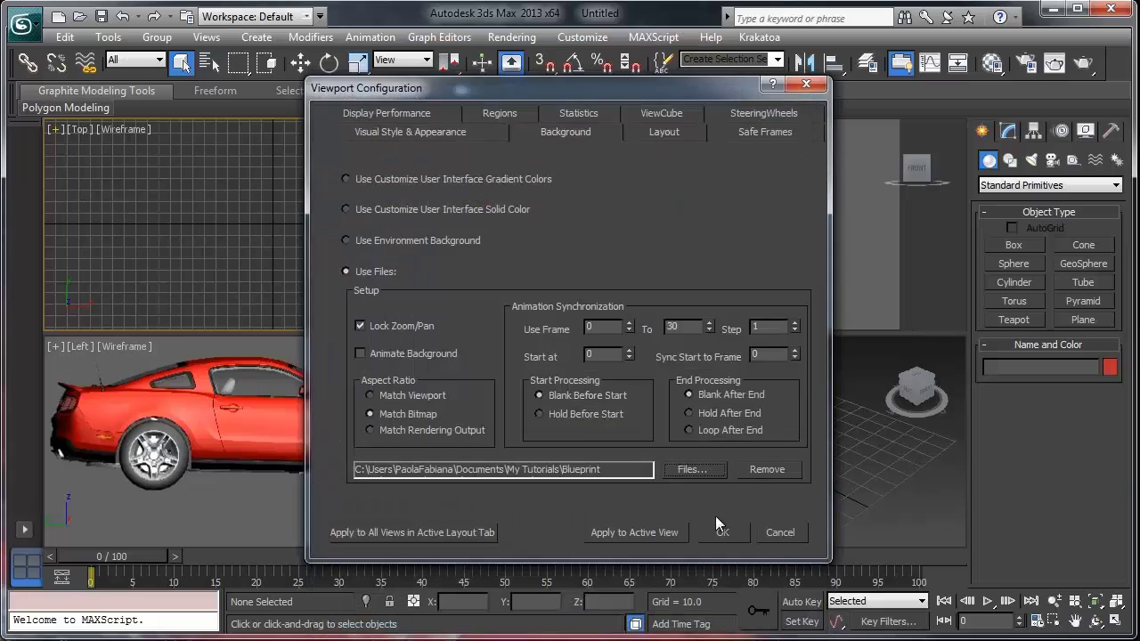
click(722, 531)
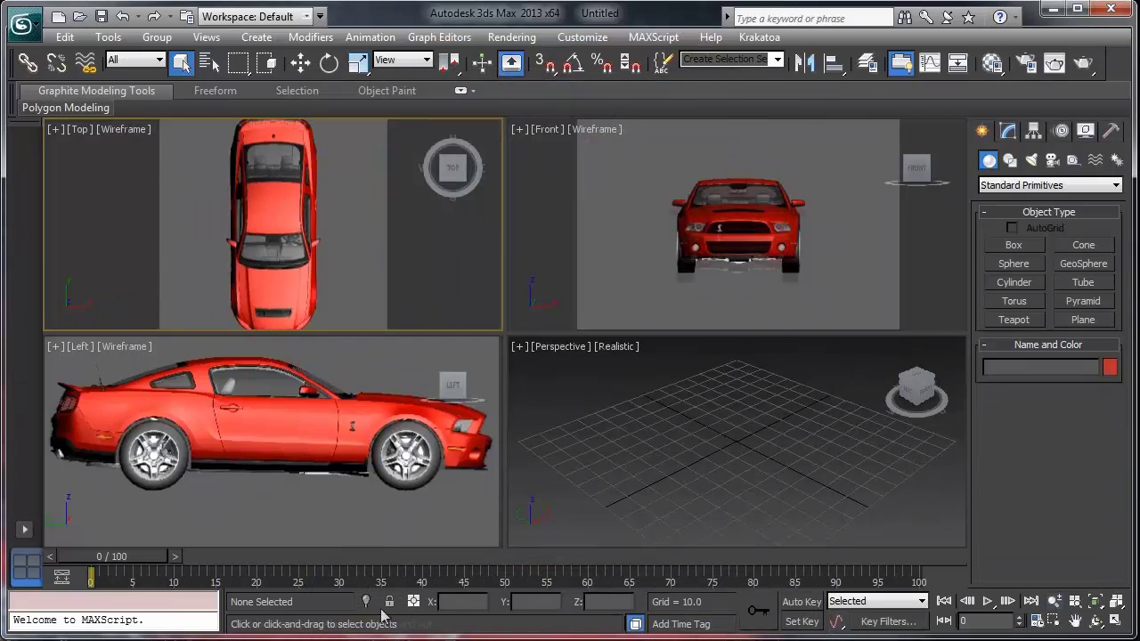
Activate the Front viewport, switch it to the Back view and return it to the Front view
click(1054, 601)
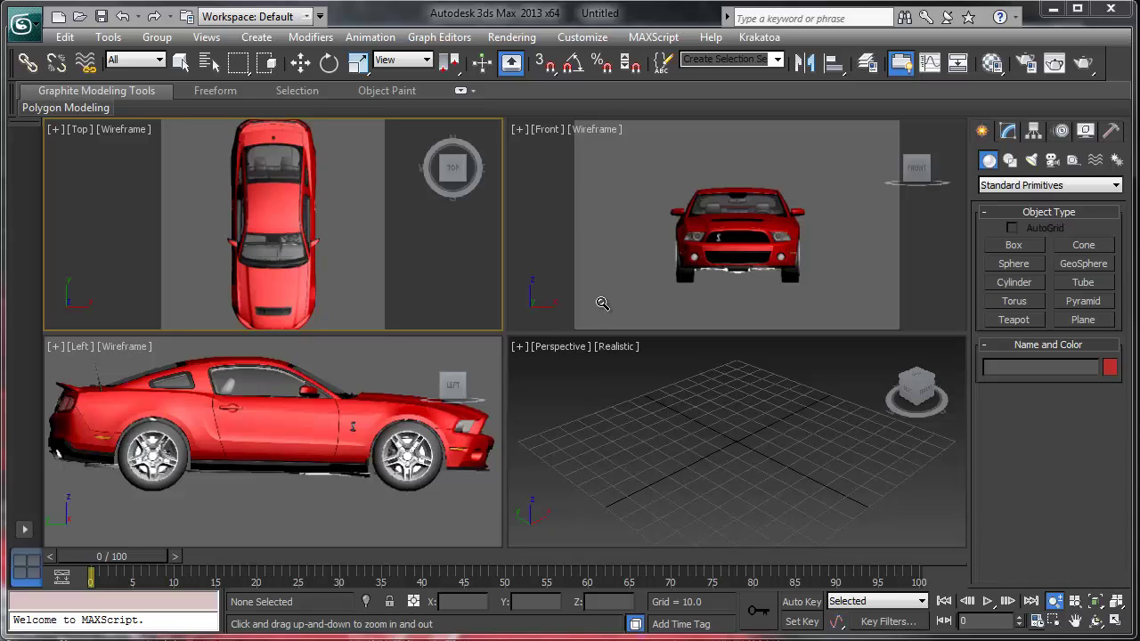
right_click(514, 172)
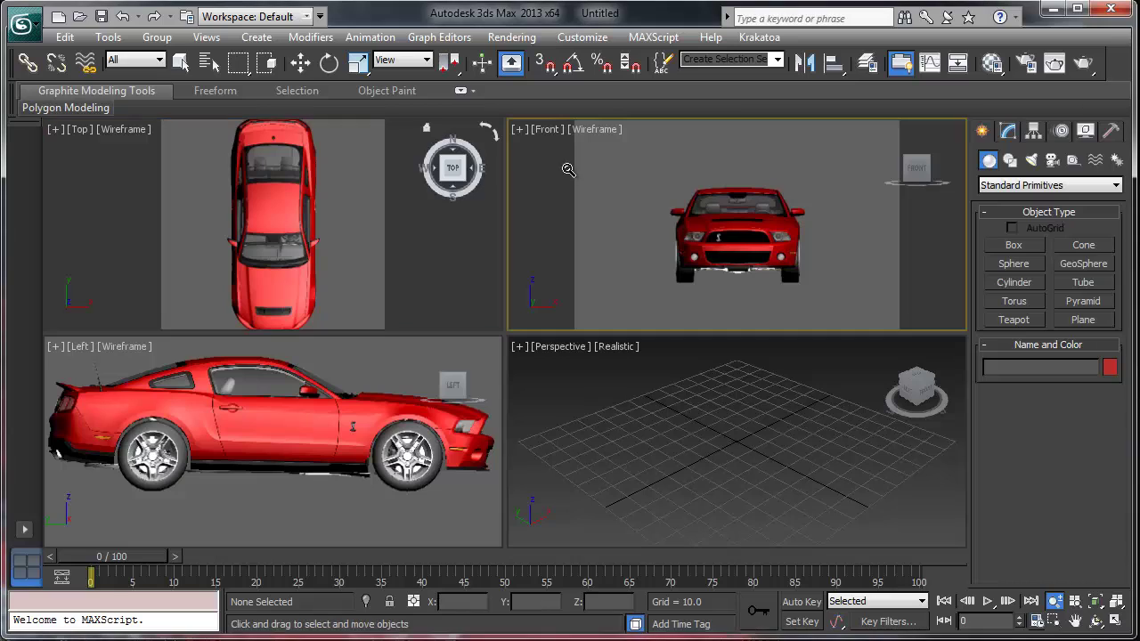
click(545, 130)
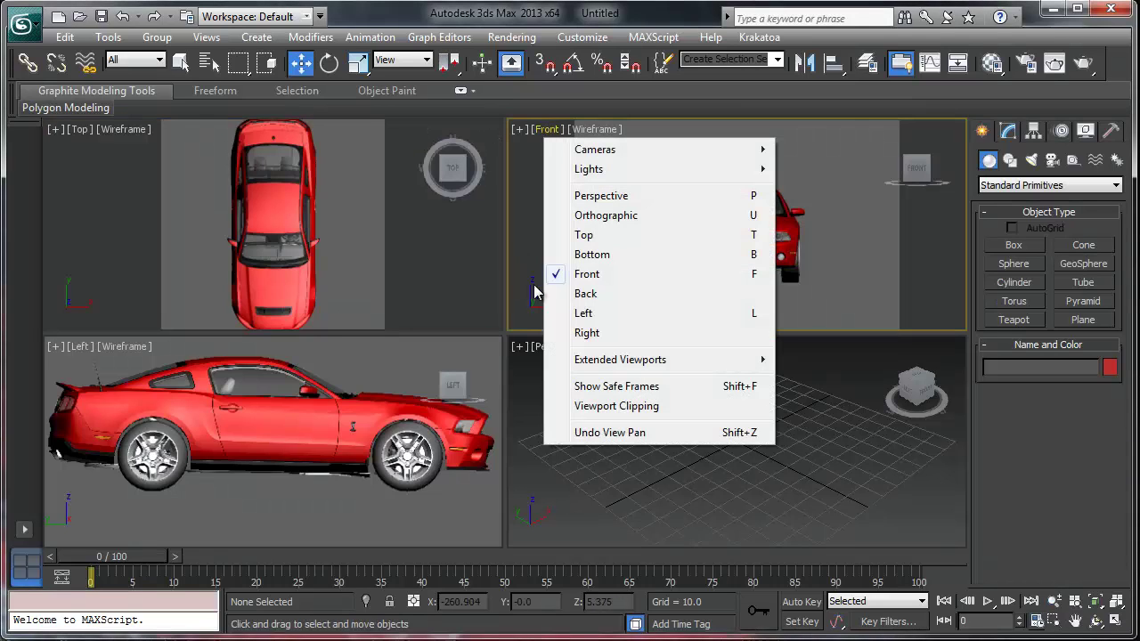
click(581, 294)
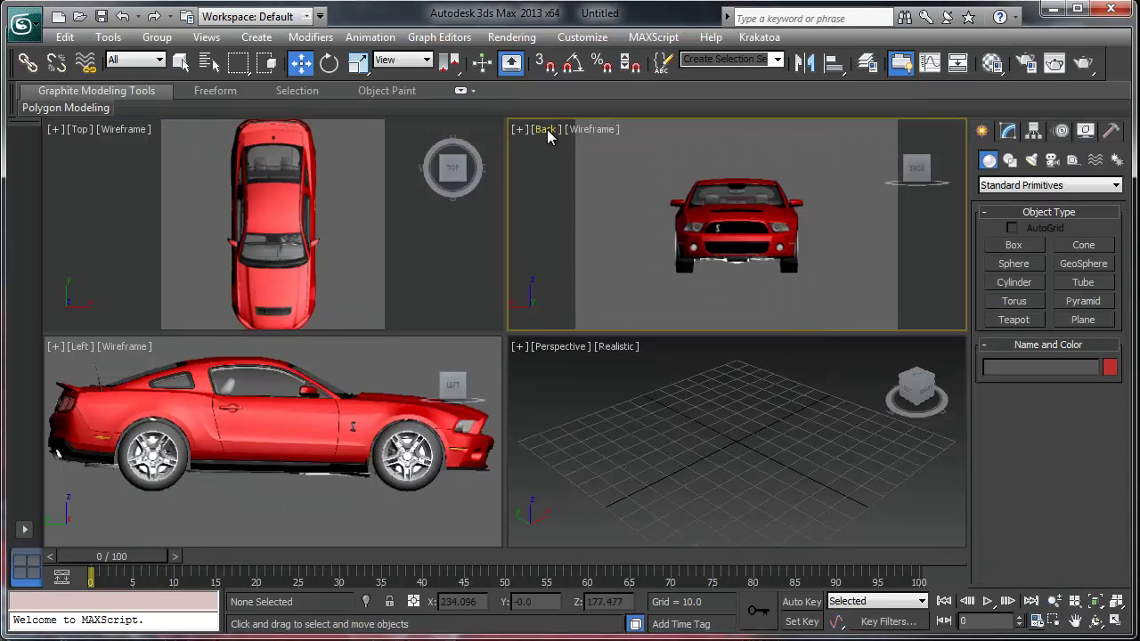
click(545, 129)
click(581, 278)
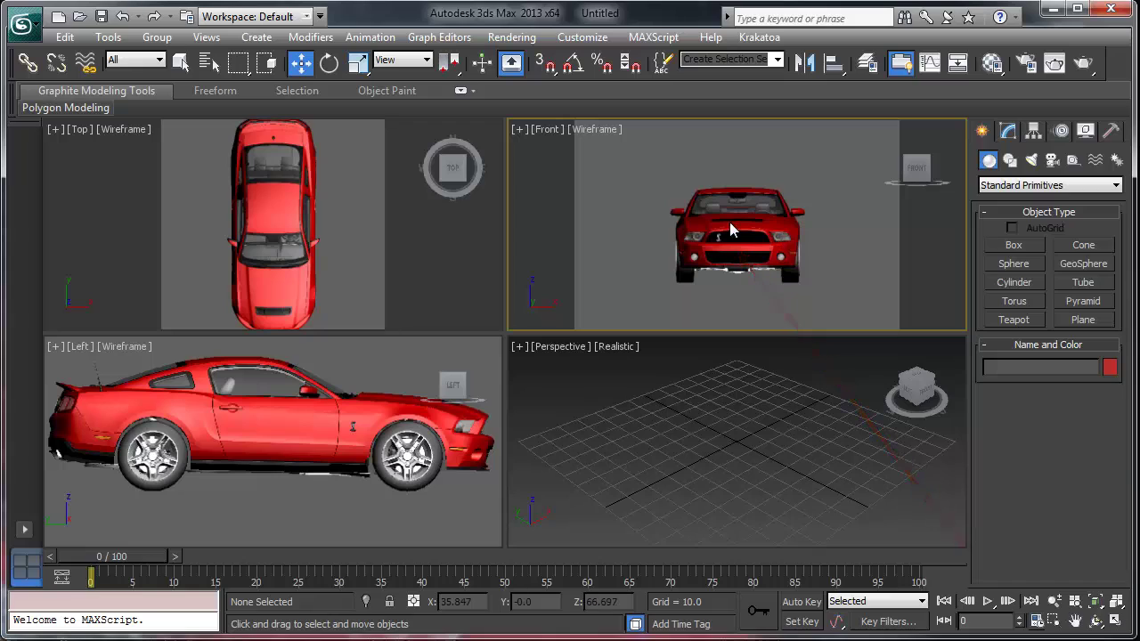
Switch the Front viewport to the Back view and load rear.jpg from viewport_setup as its background
click(546, 134)
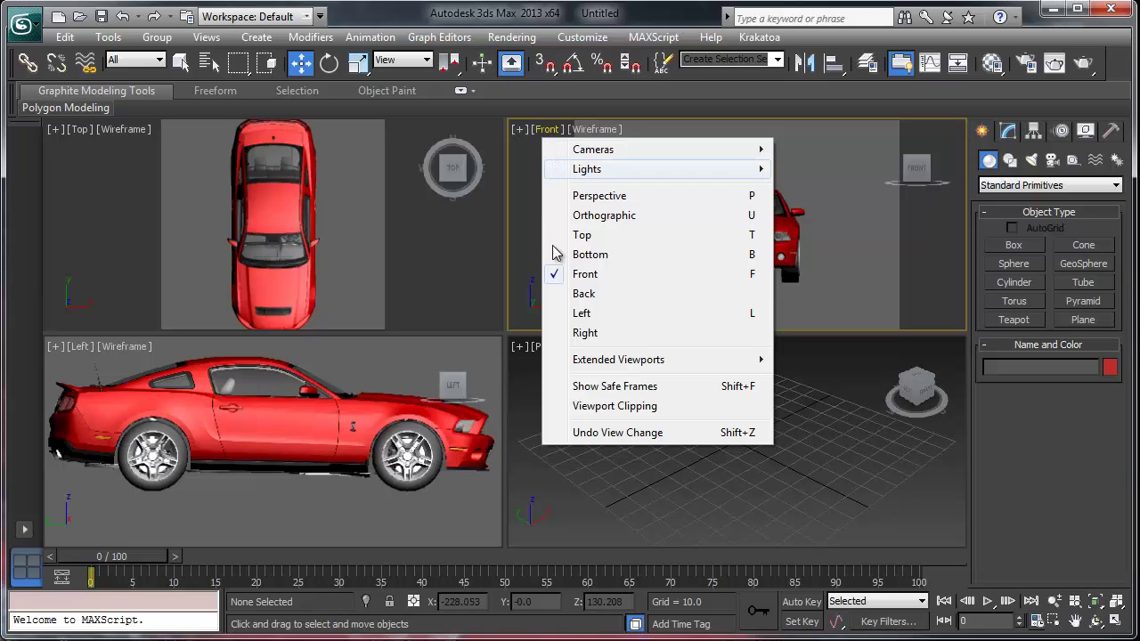
click(581, 296)
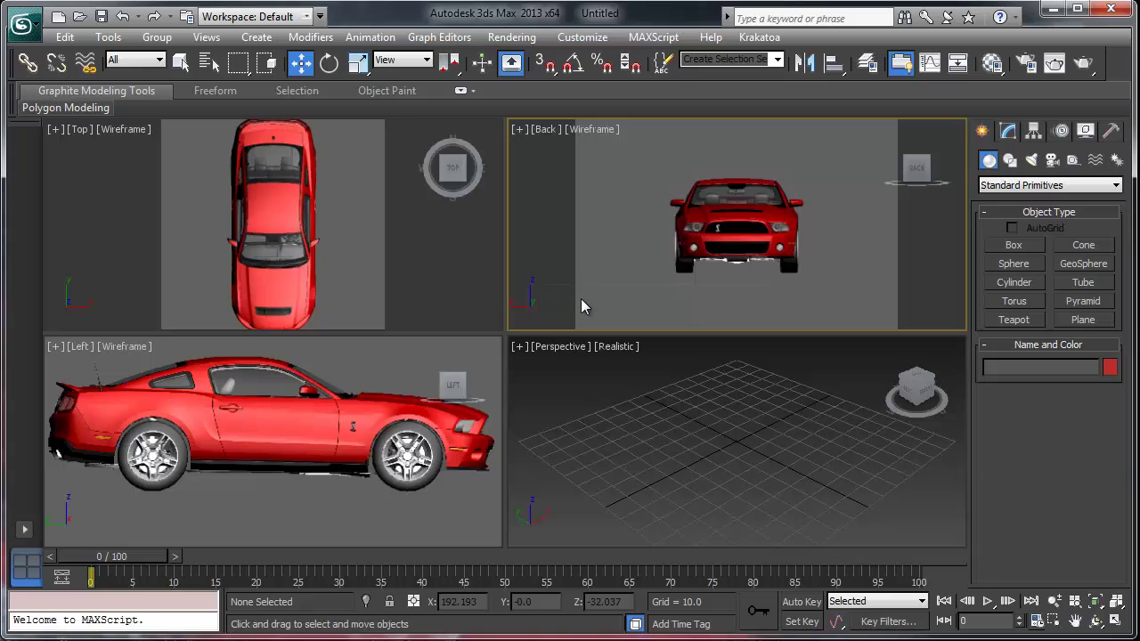
click(518, 130)
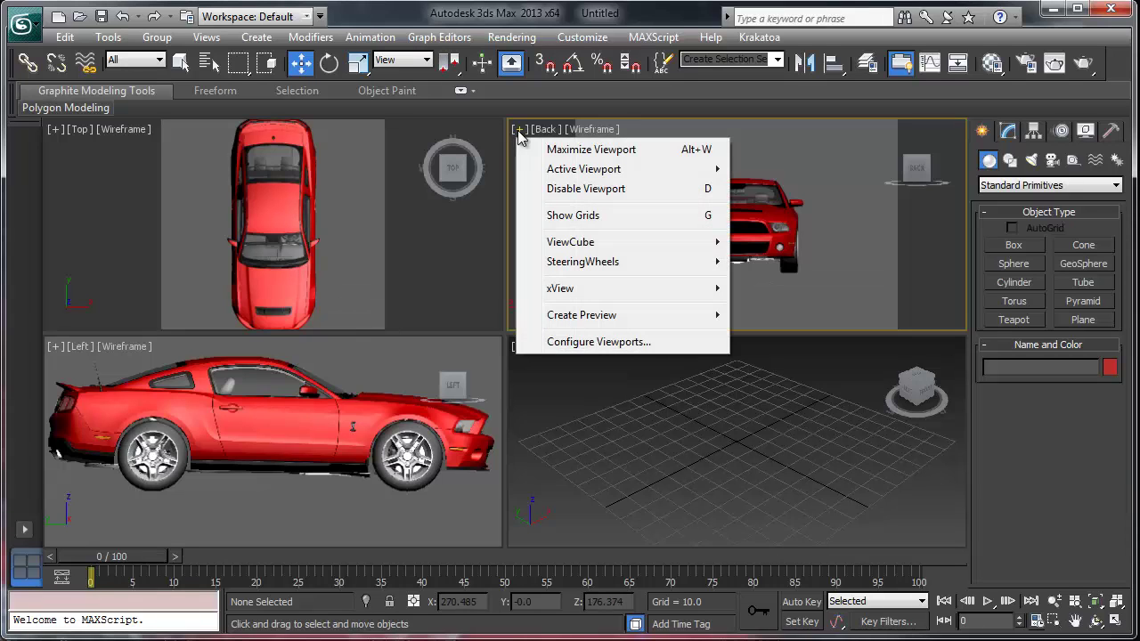
click(566, 345)
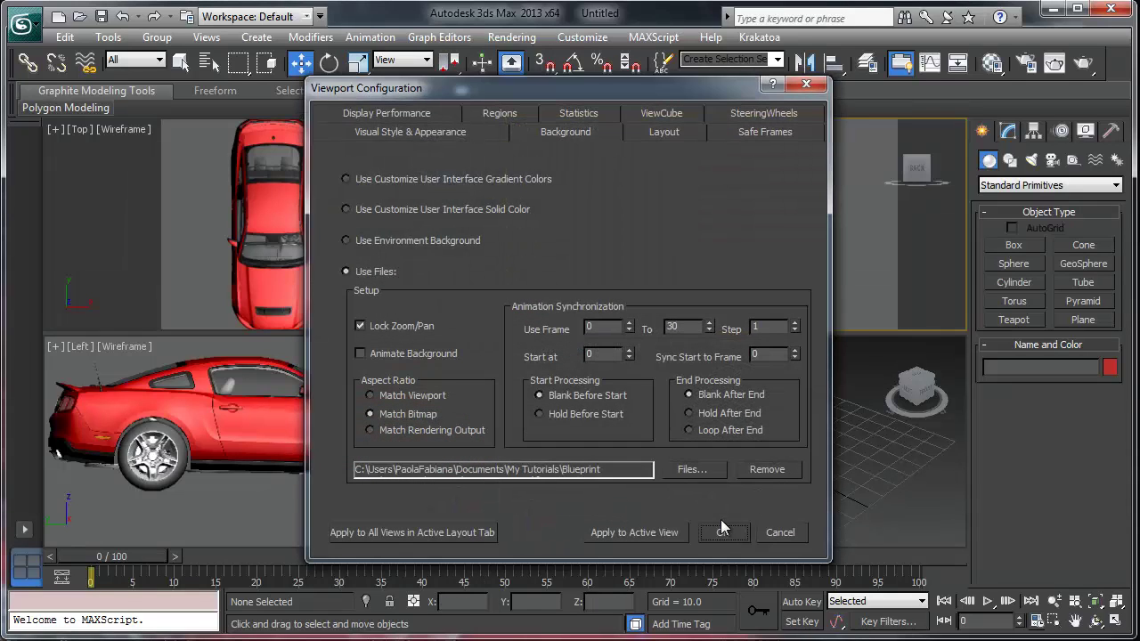
click(699, 469)
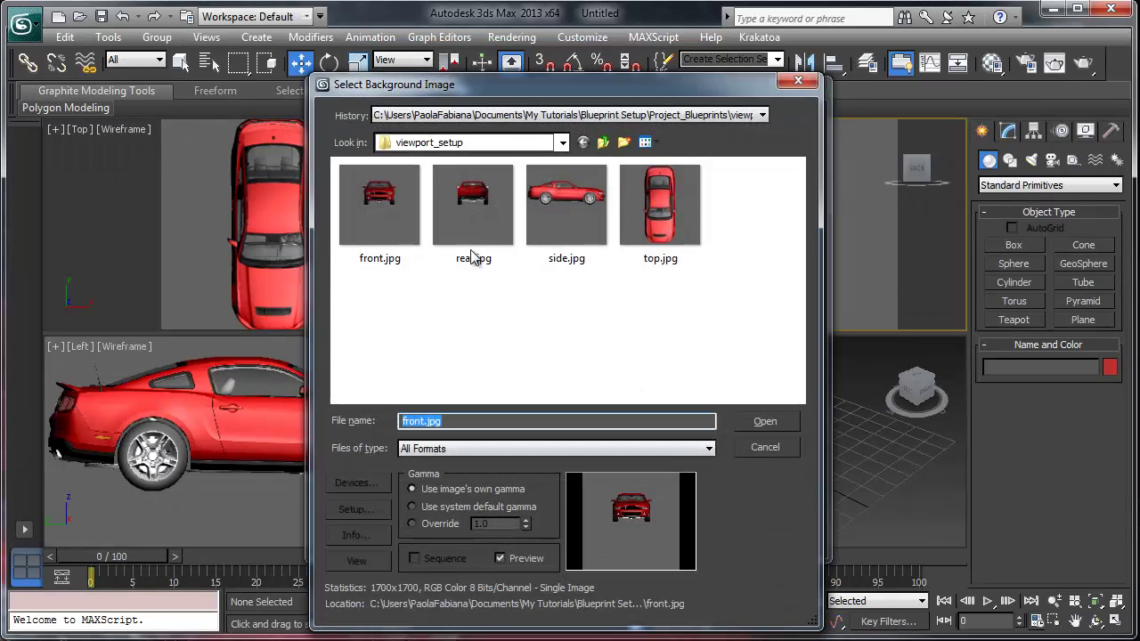
click(473, 214)
click(764, 422)
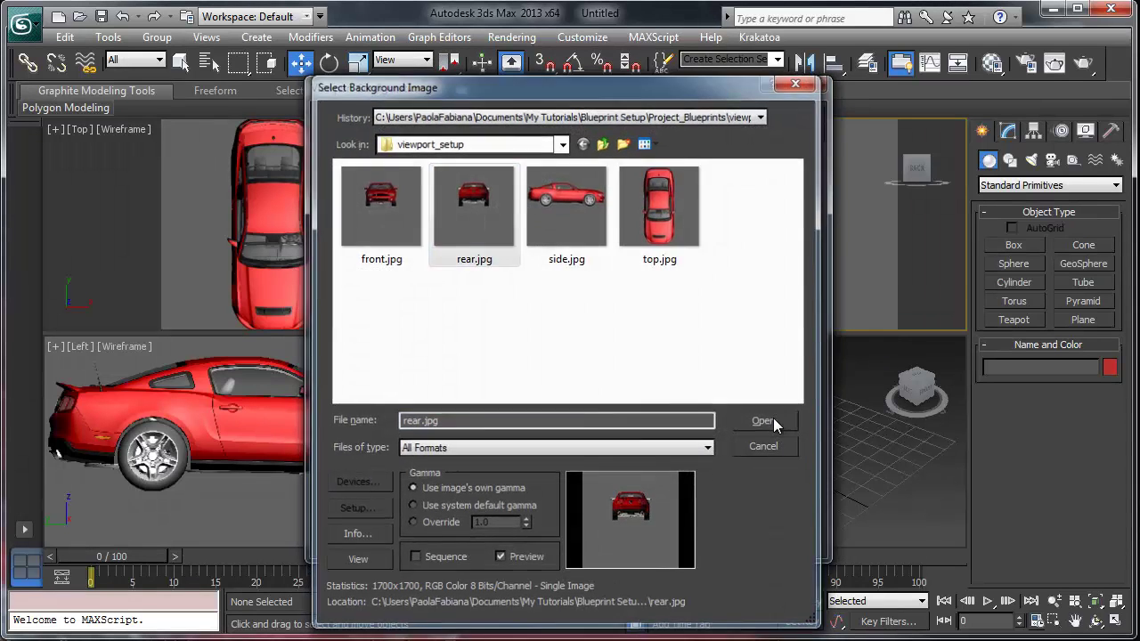
click(723, 533)
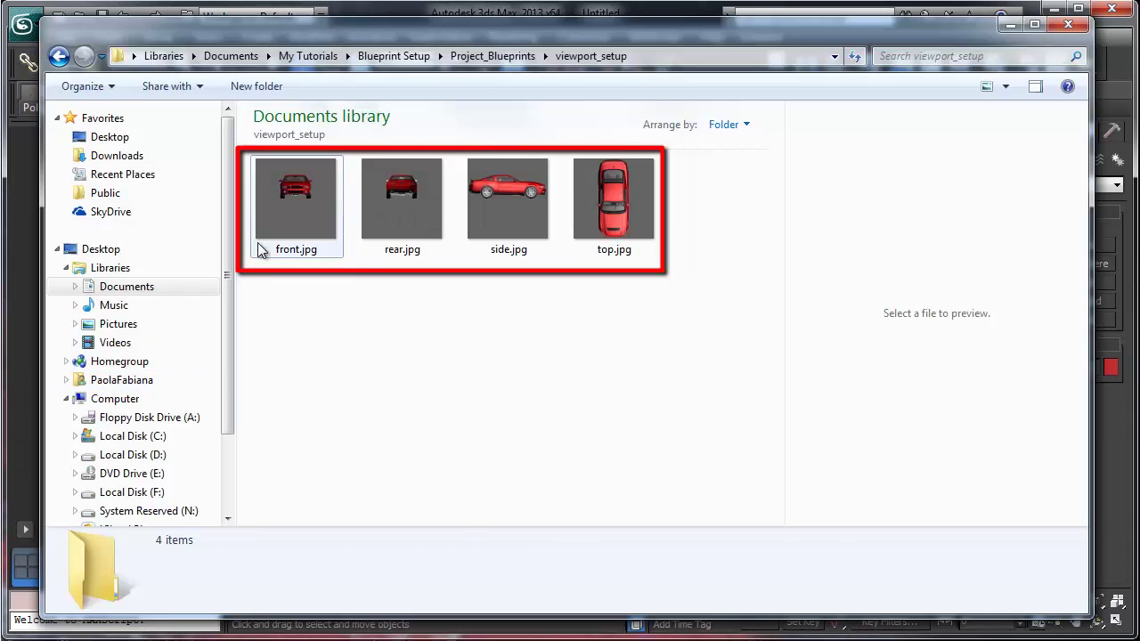
Preview front.jpg, rear.jpg, side.jpg and top.jpg in the viewport_setup folder in Windows Explorer
click(290, 202)
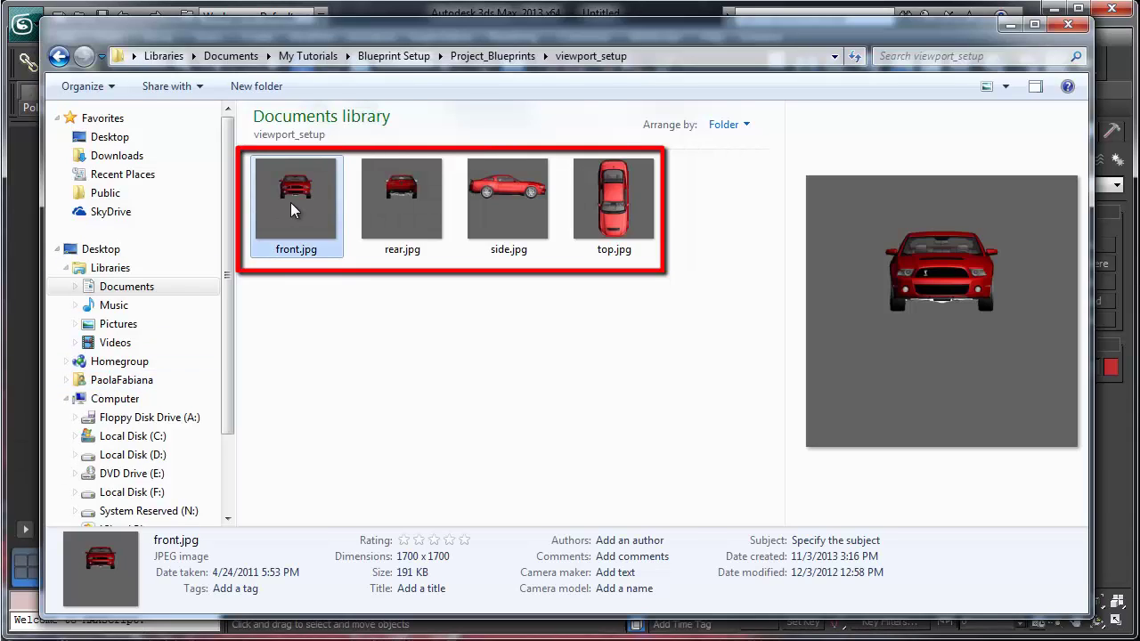
click(414, 204)
click(475, 197)
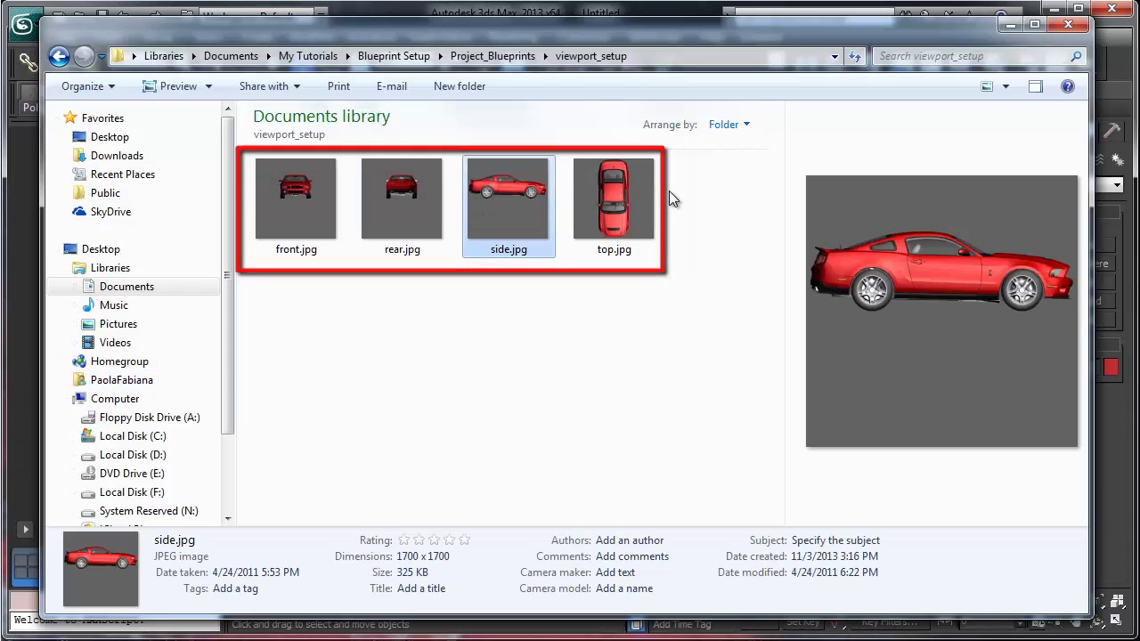
click(641, 195)
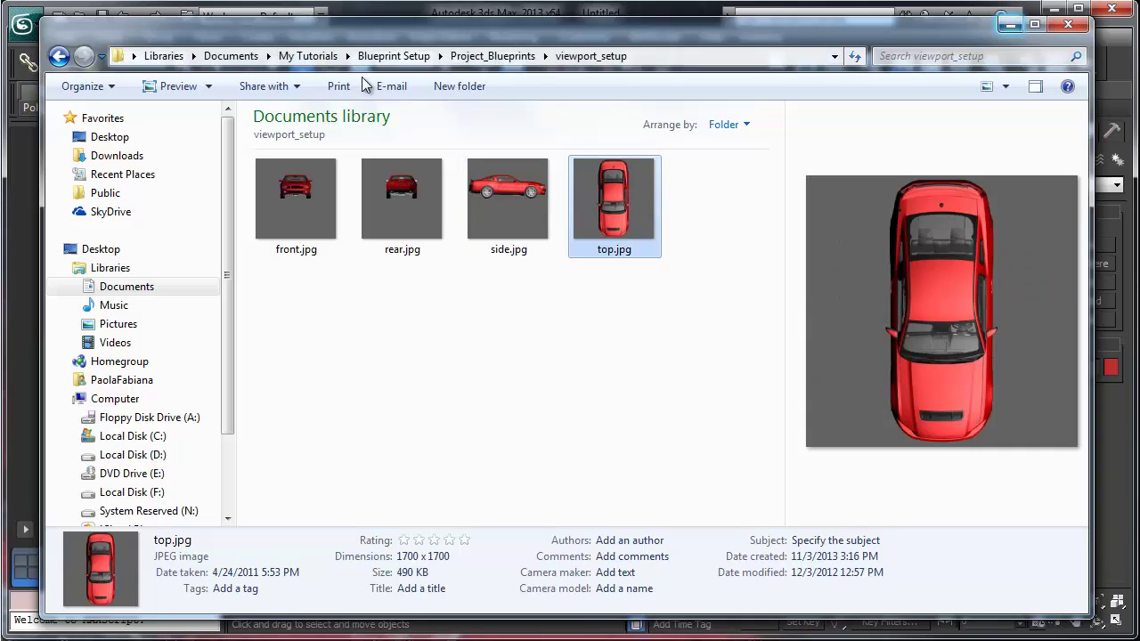
Open blueprint_tut.pdf from Project_Blueprints > PS_tutorial_prints, skim its Photoshop editing instructions, close it and minimize the folder window
click(492, 56)
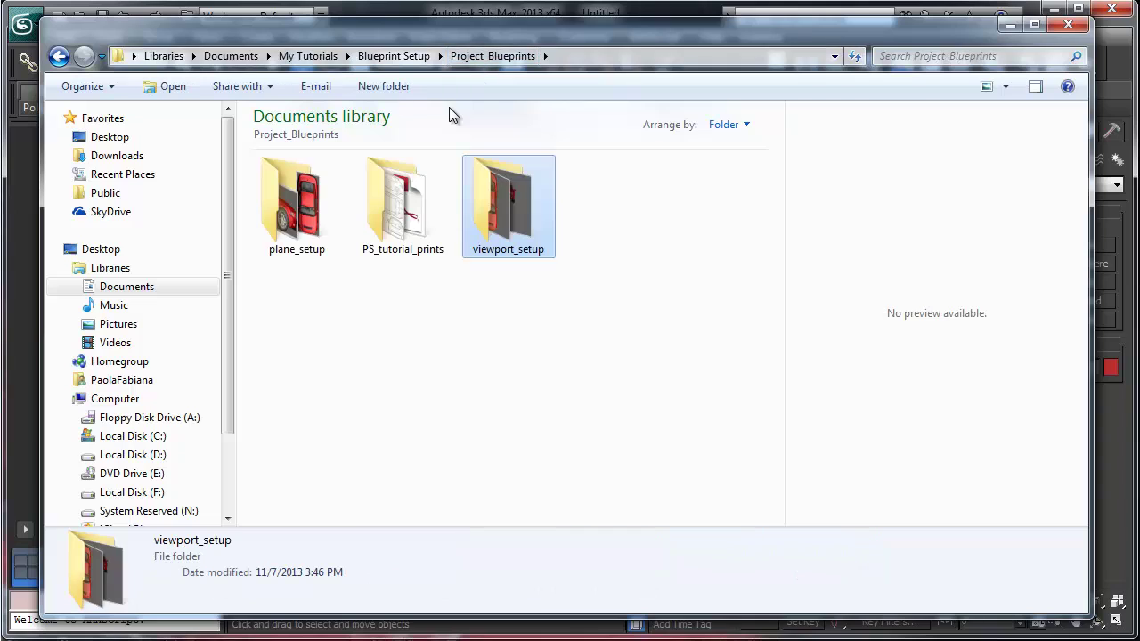
double_click(407, 211)
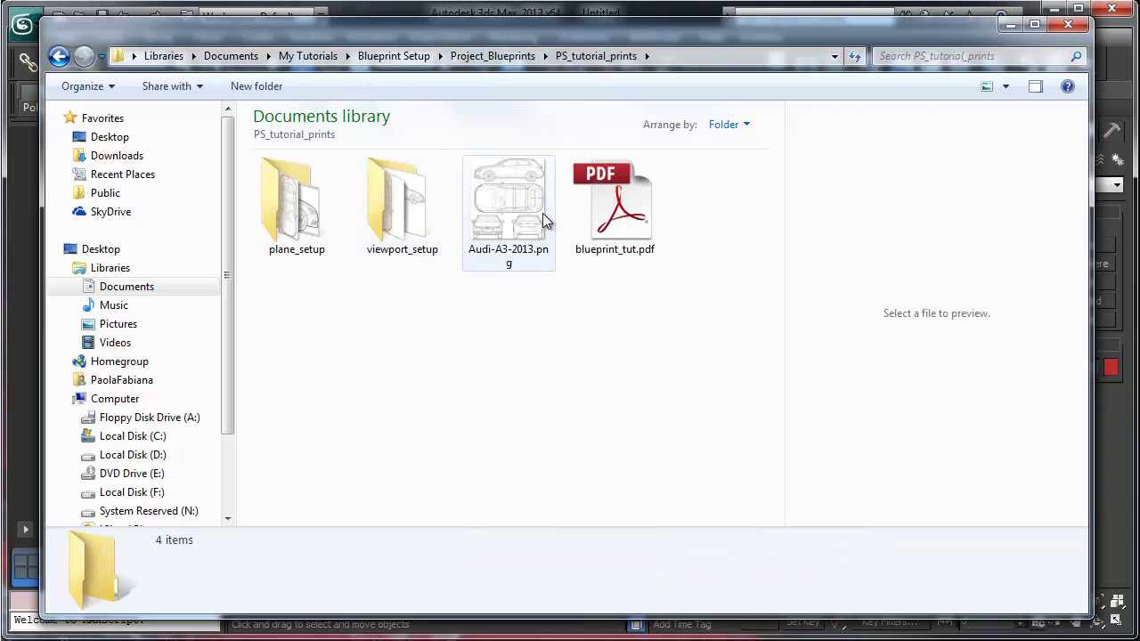
click(614, 231)
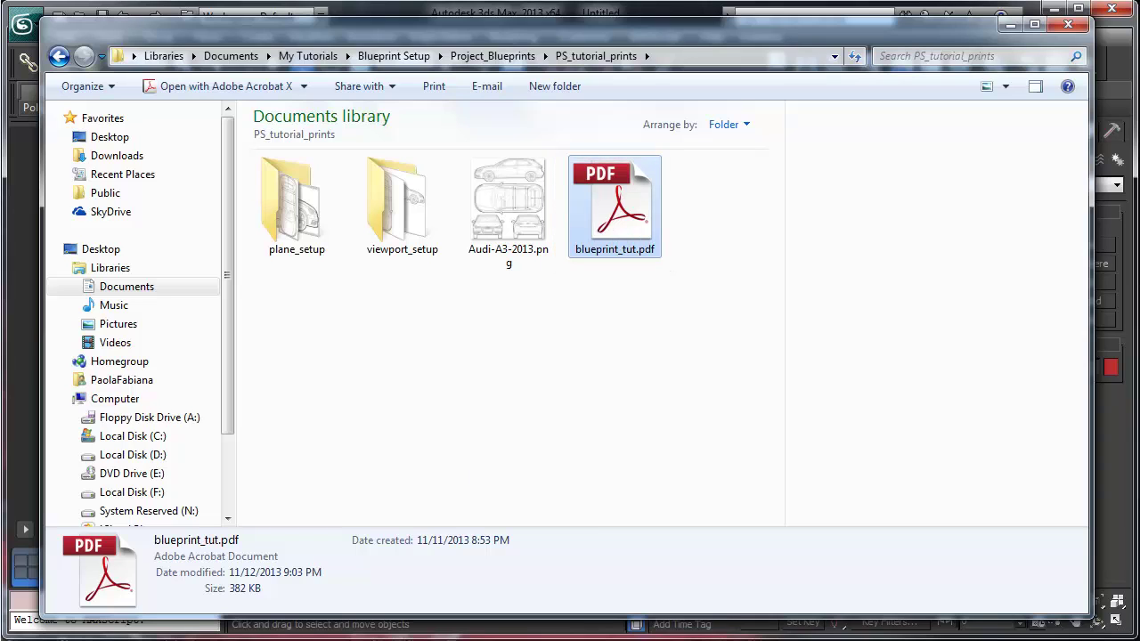
double_click(613, 209)
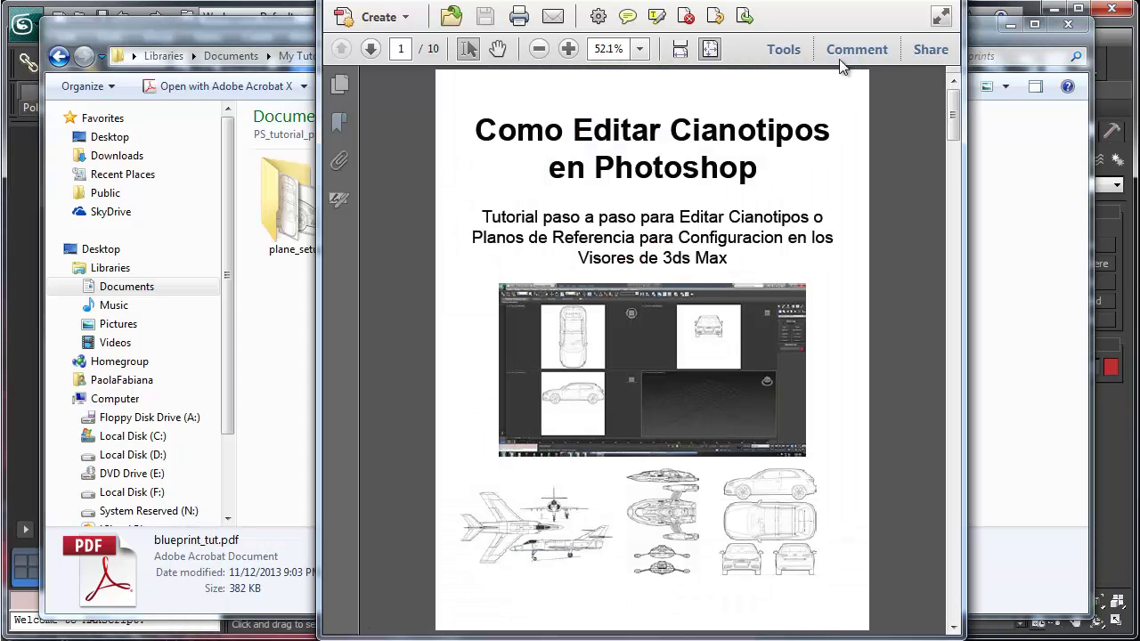
drag(952, 117, 953, 334)
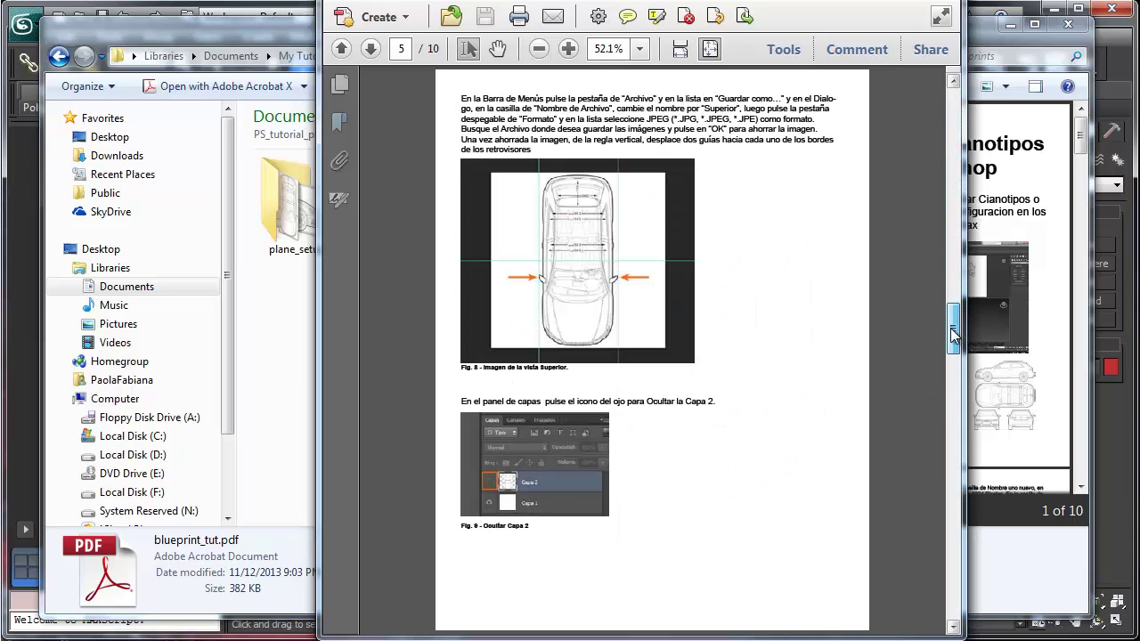
click(942, 0)
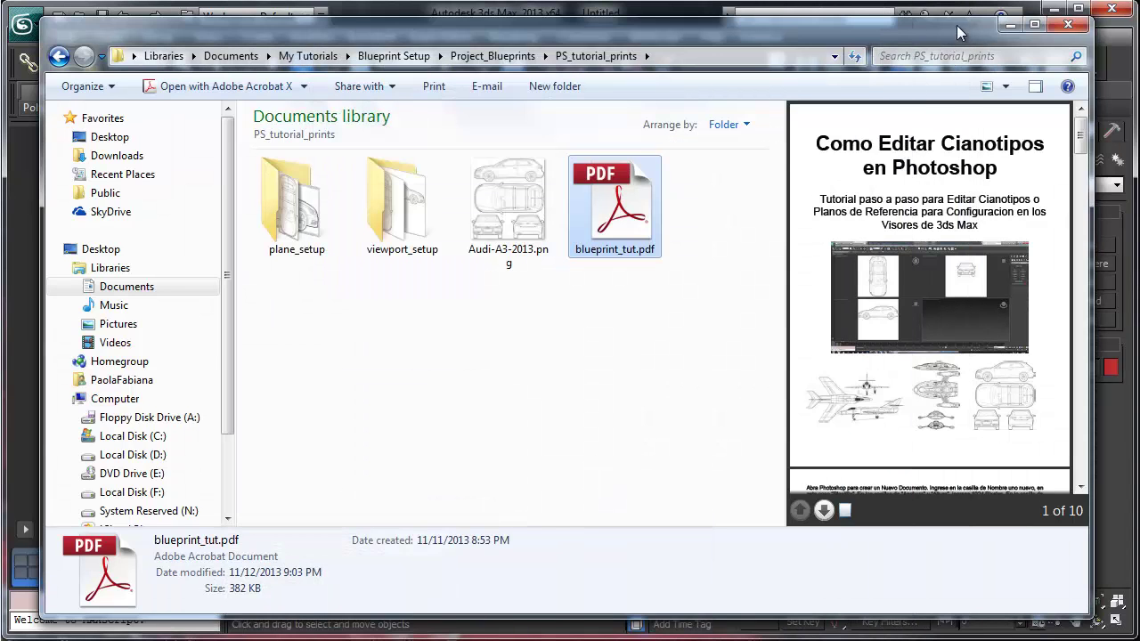
click(1009, 24)
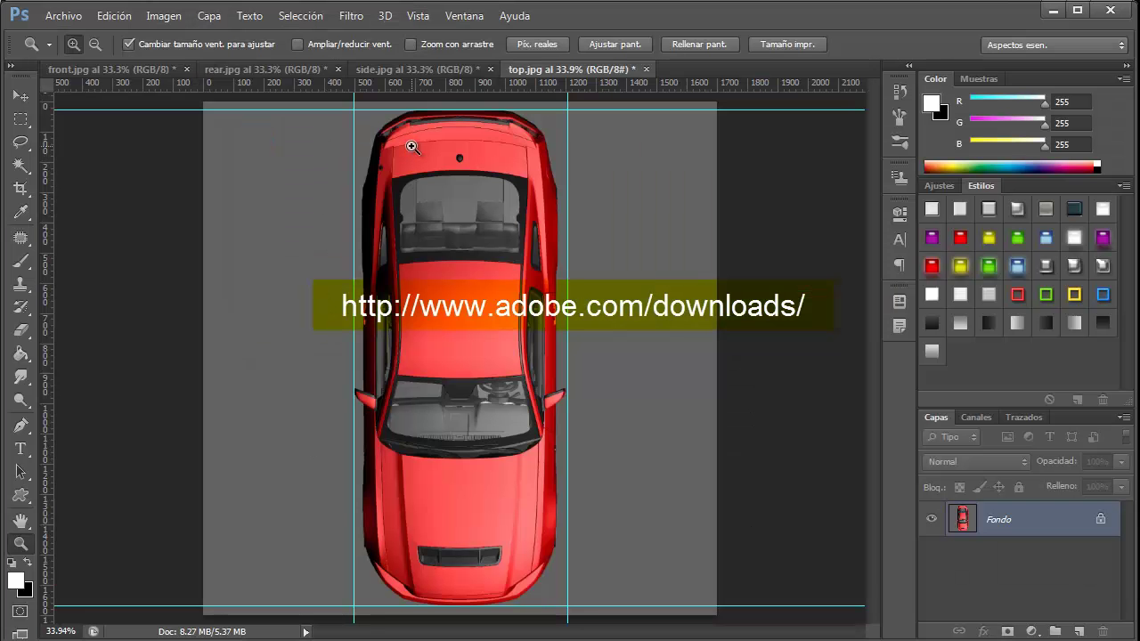
In Photoshop, examine how the guides frame the car in the open rear.jpg, side.jpg and top.jpg documents
click(246, 69)
click(418, 72)
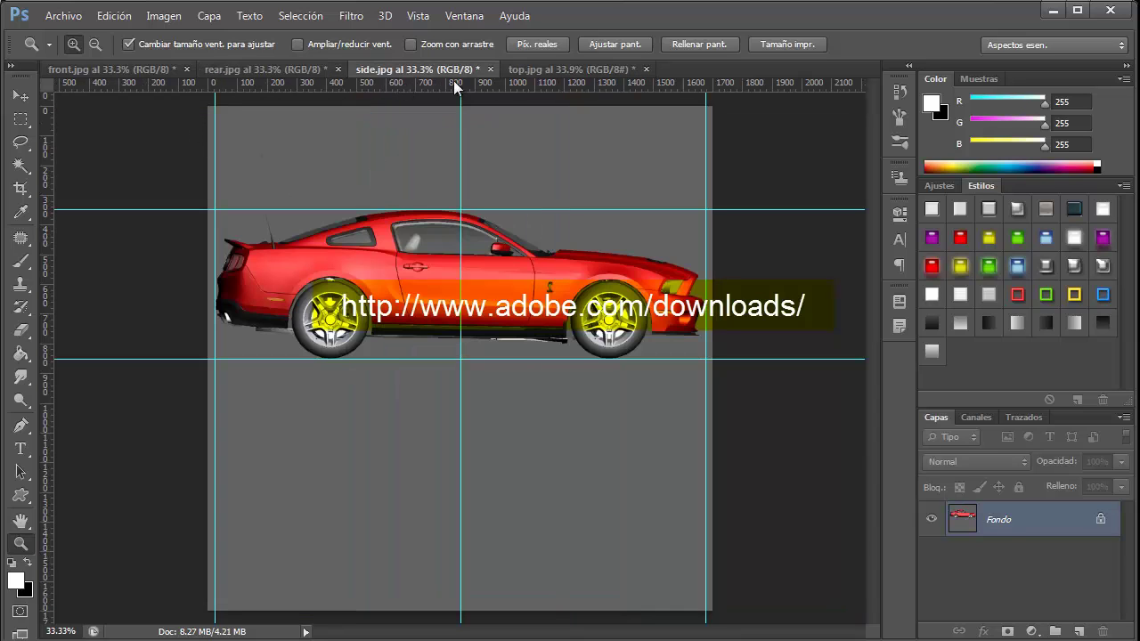
click(571, 69)
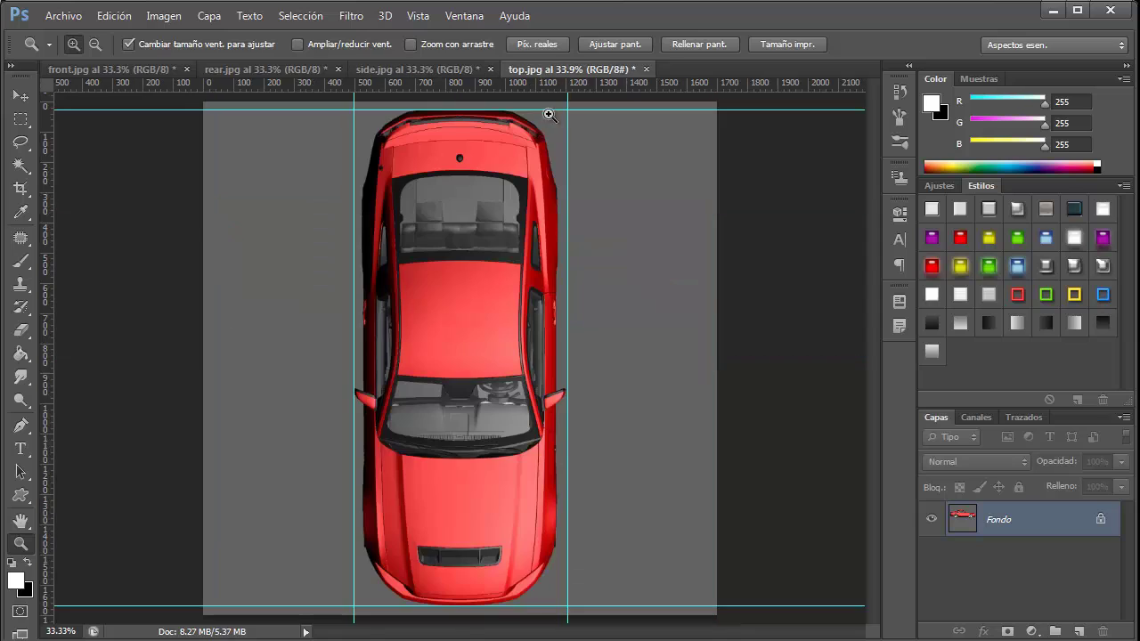